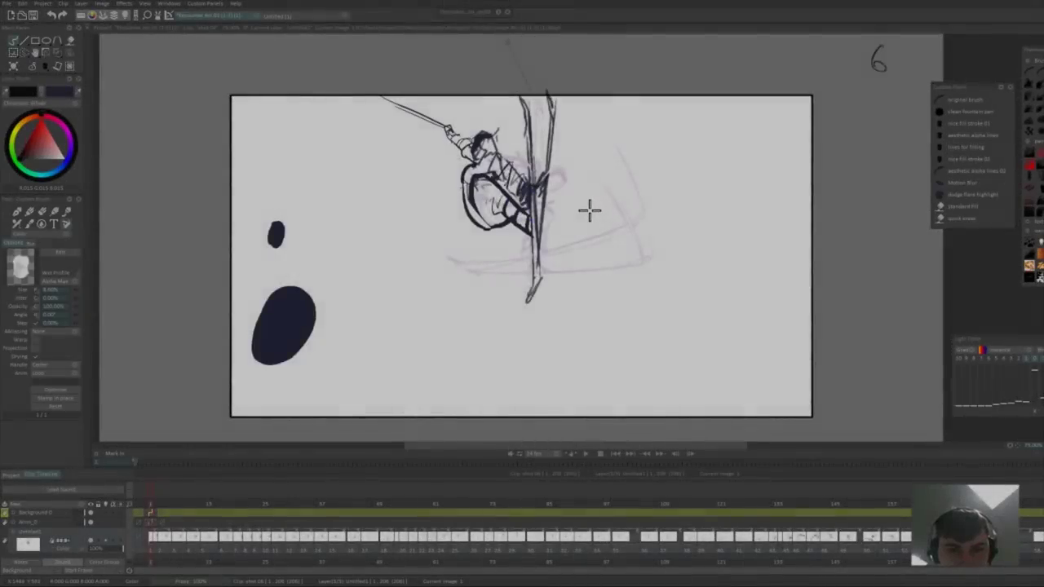
- Erase and redraw the crouching skier's arm, lower leg and back outline on frame 6
key(Right)
key(Right)
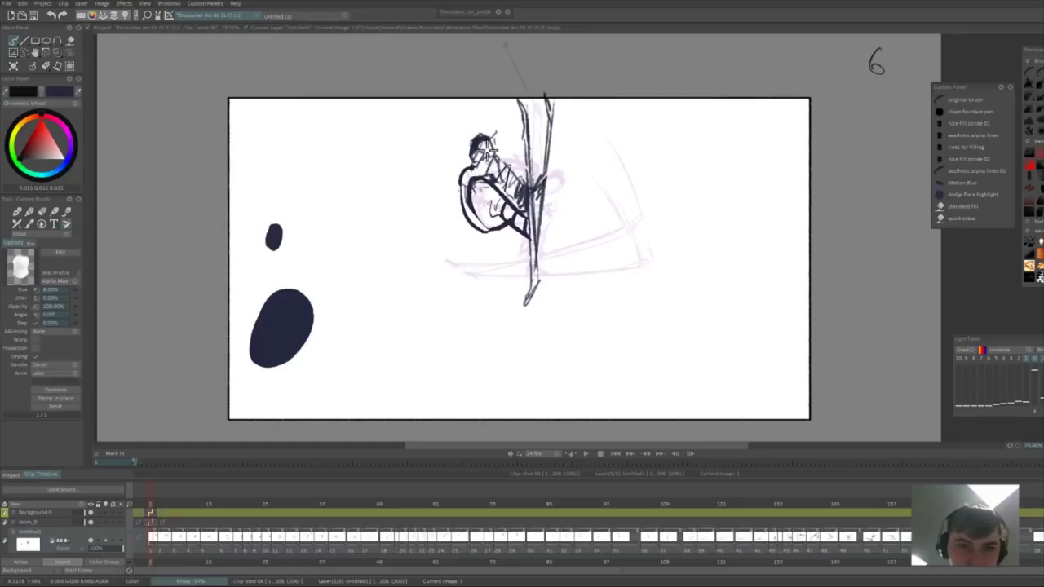
key(comma)
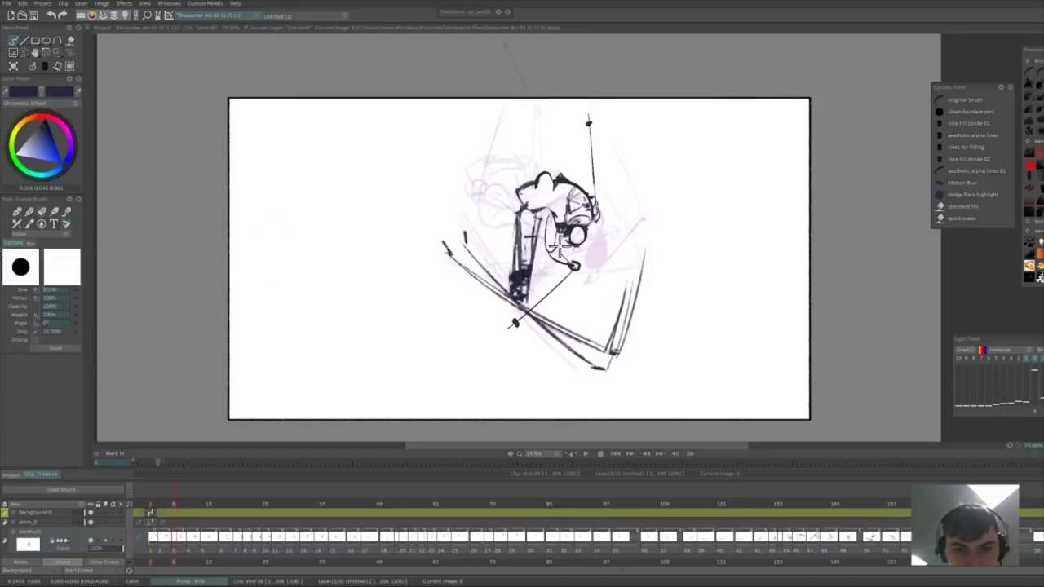
key(e)
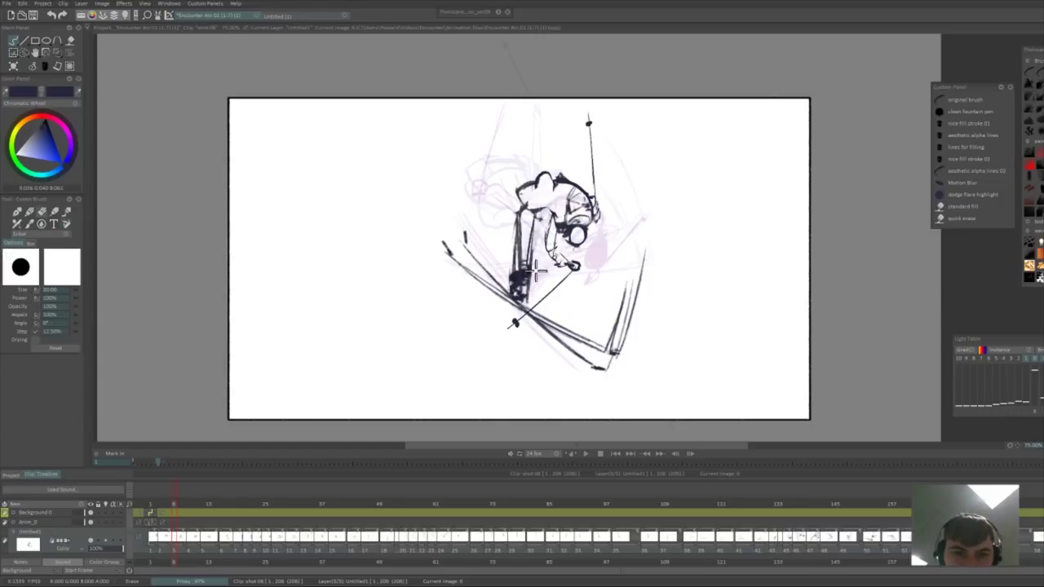
key(e)
drag(526, 299, 536, 311)
key(e)
key(e)
key(e)
drag(535, 177, 560, 182)
key(e)
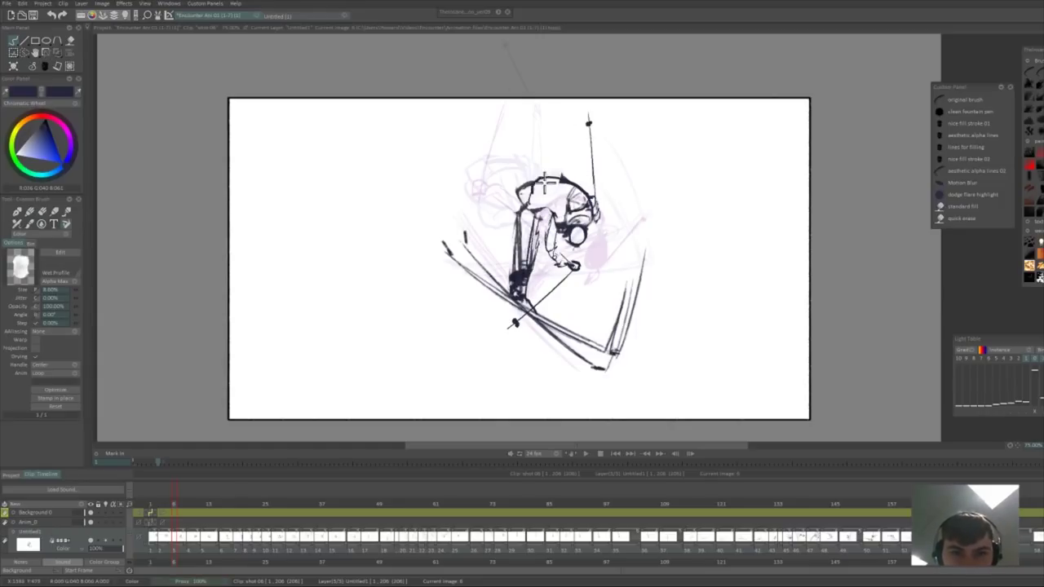
- Sketch a boxy backpack on the crouching skier's back on frame 6
key(e)
key(e)
key(e)
key(e)
drag(540, 173, 566, 171)
- Touch up the skier's torso and boot lines on frame 9, and play the animation back
key(Right)
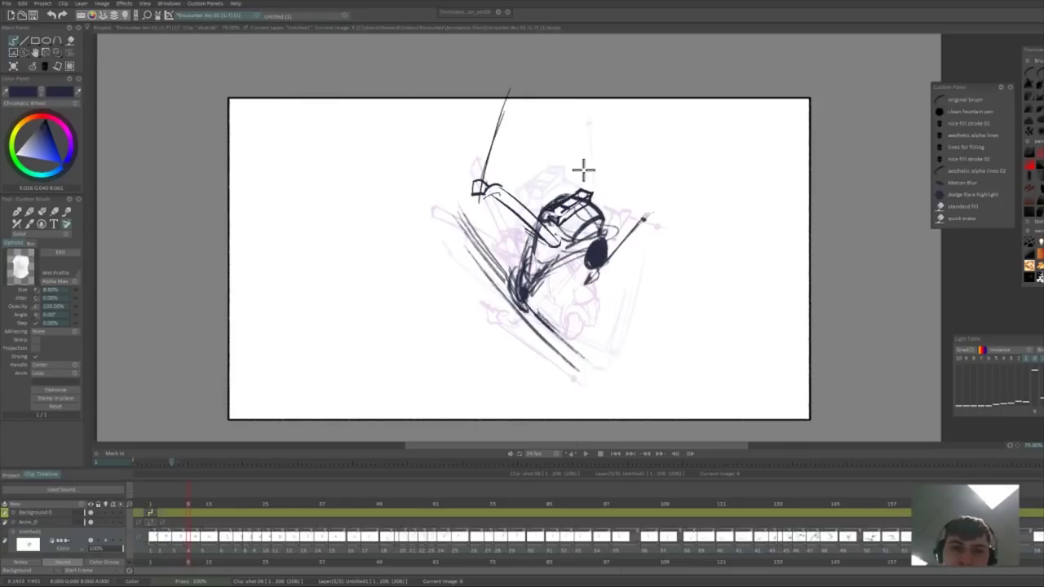
key(Right)
drag(603, 223, 602, 237)
drag(516, 317, 524, 326)
key(Return)
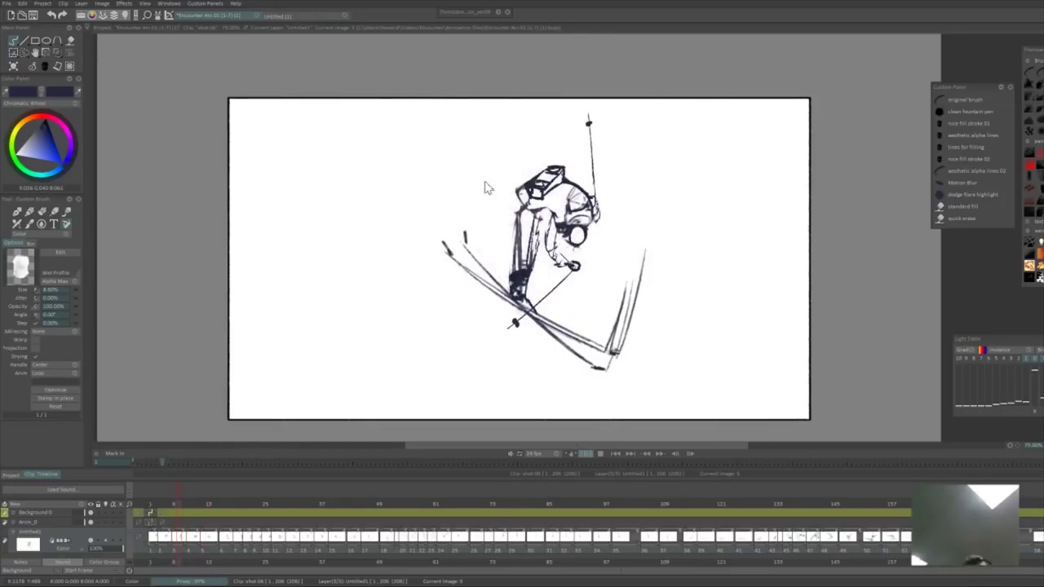
key(Return)
key(Right)
key(Right)
key(e)
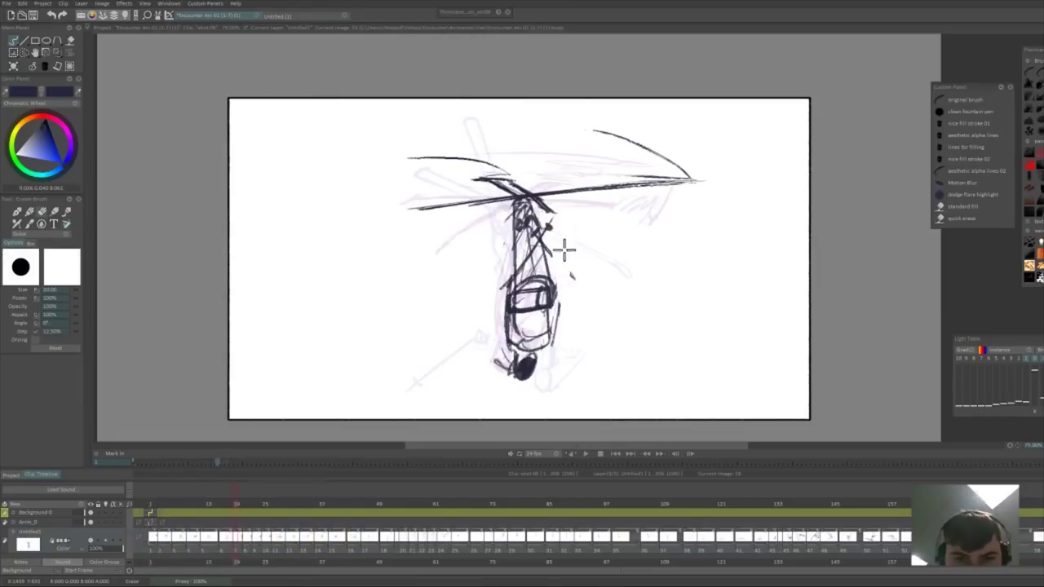
key(ctrl+z)
- Erase the tumbling skier's skis on frame 12, redraw them crossing at a new angle, and replay the clip from its start
key(Left)
key(Left)
key(Left)
key(Right)
key(Left)
key(Right)
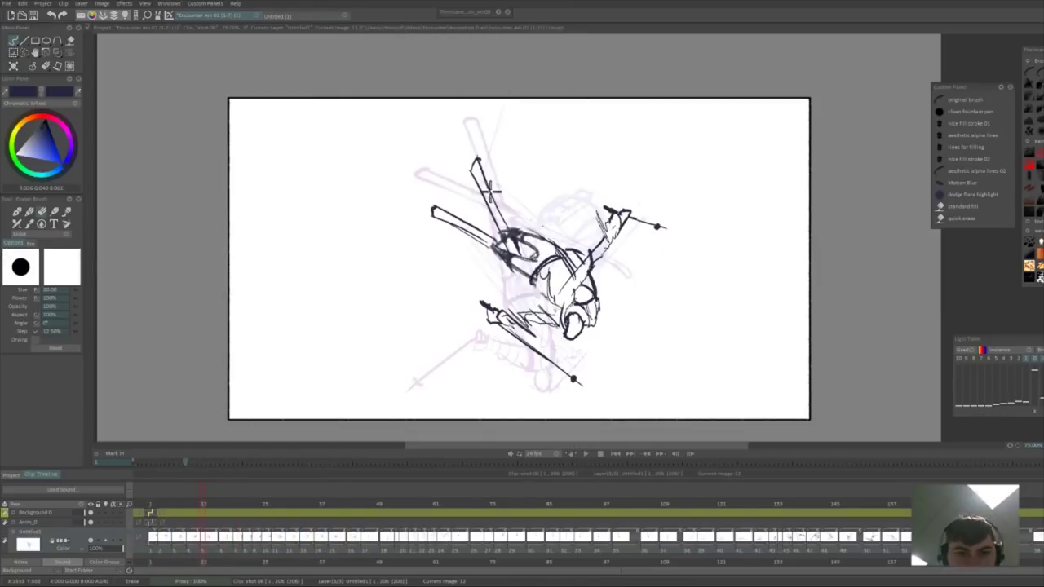
key(e)
mouse_move(492, 194)
mouse_down()
mouse_move(514, 249)
mouse_move(483, 257)
mouse_up()
key(b)
mouse_move(493, 239)
mouse_down()
mouse_move(546, 222)
mouse_move(551, 200)
mouse_up()
key(e)
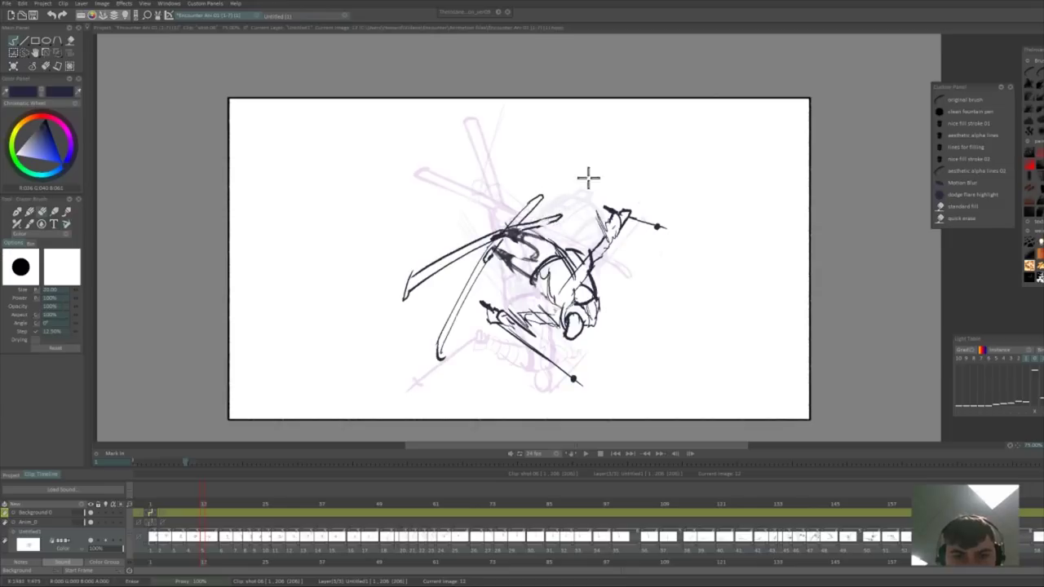
click(154, 501)
key(Return)
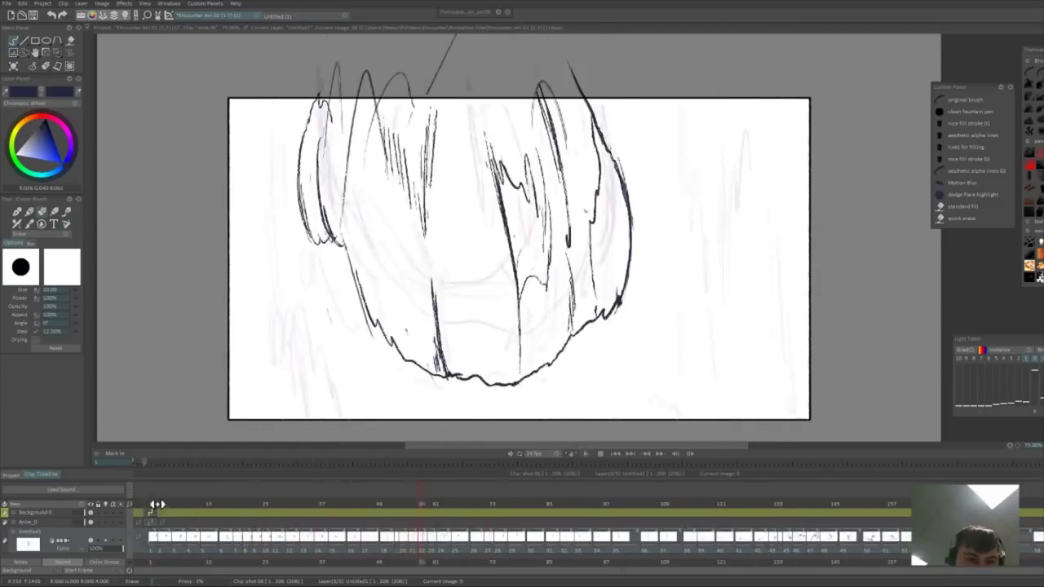
- Move the descending skier drawings at frames 105 and 109 and the one following them to the right
click(619, 502)
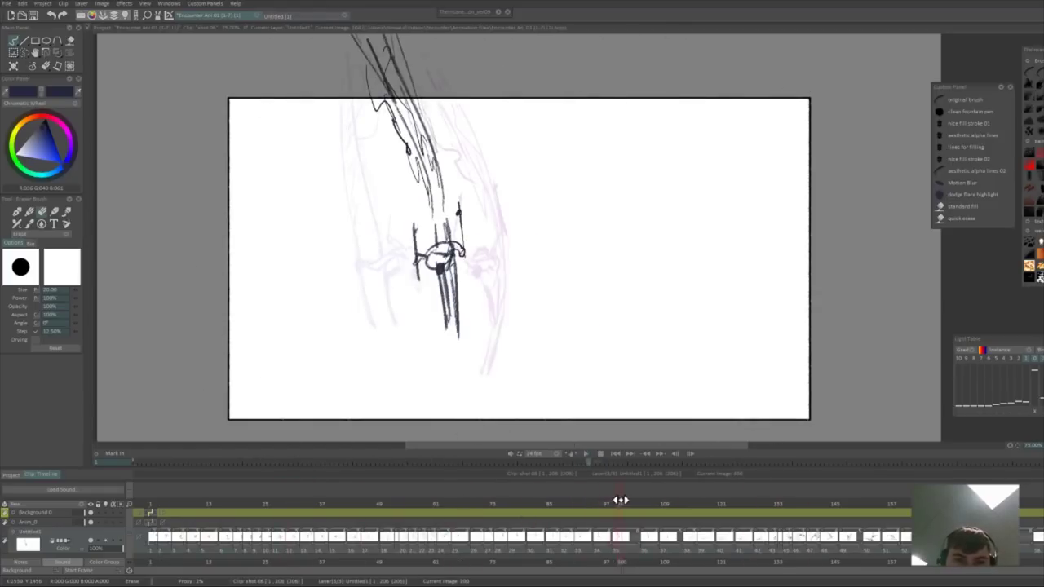
key(ctrl+t)
click(644, 504)
drag(461, 291, 611, 281)
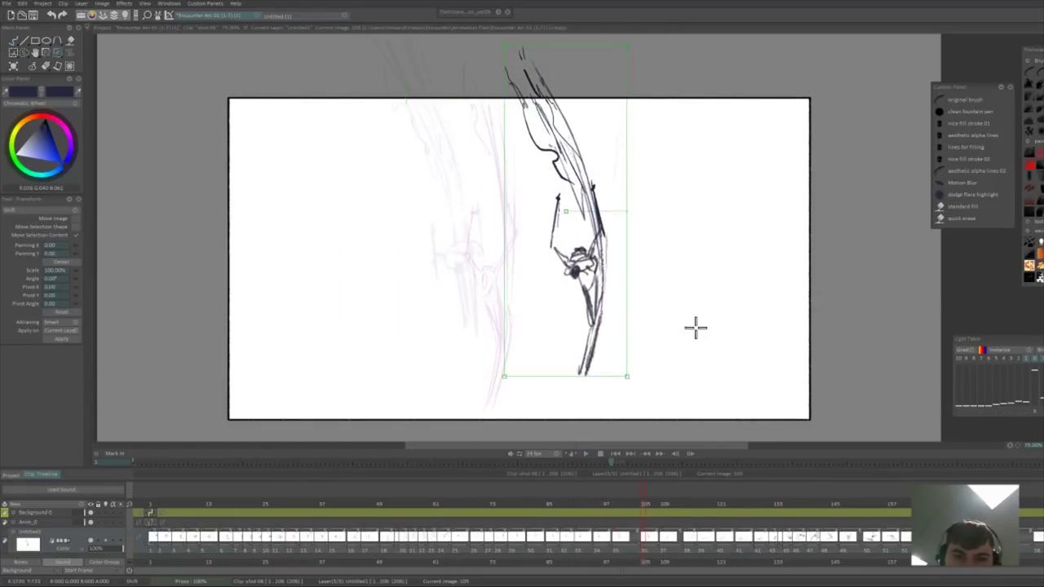
click(664, 504)
drag(505, 275, 621, 275)
click(686, 504)
mouse_move(545, 309)
mouse_down()
mouse_move(635, 315)
mouse_move(709, 103)
mouse_move(684, 317)
mouse_up()
key(Return)
- Scale down the curving descent drawing, and shift and shrink the low skier drawing at frame 117
key(s)
key(ctrl+t)
drag(722, 92, 683, 91)
key(Return)
key(ctrl+t)
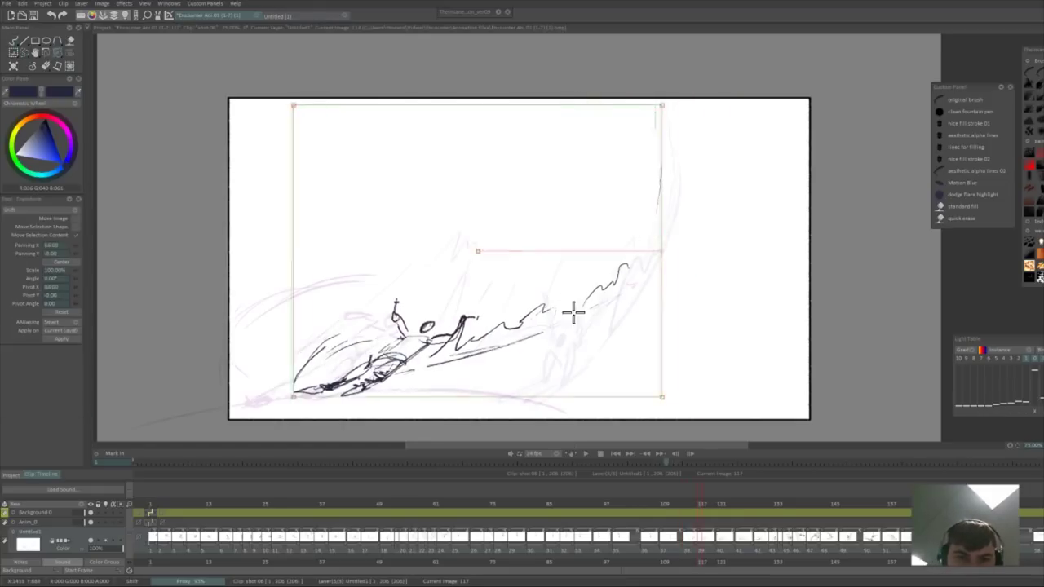
drag(682, 410, 624, 315)
key(Return)
- Slightly shrink the descending skier drawings at frames 105 and 109, and play the animation back
key(Left)
key(Left)
key(ctrl+t)
drag(610, 377, 604, 366)
key(Return)
key(Right)
key(ctrl+t)
drag(625, 403, 618, 392)
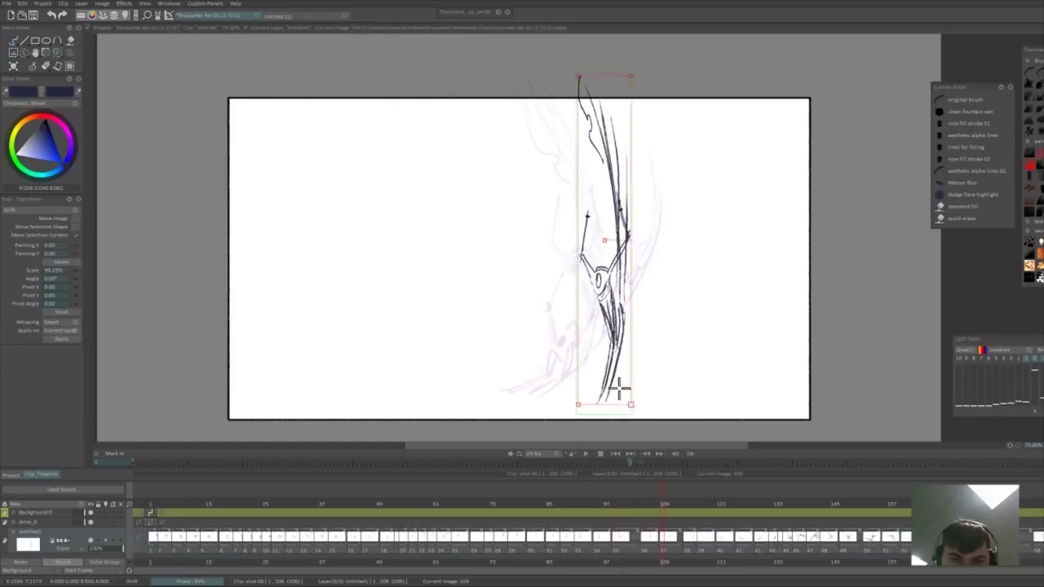
key(Return)
click(490, 505)
key(Return)
- Scale down the low skier drawing at frame 118 and redraw the curved trail line behind it
click(288, 503)
drag(298, 501, 721, 508)
key(Left)
key(ctrl+t)
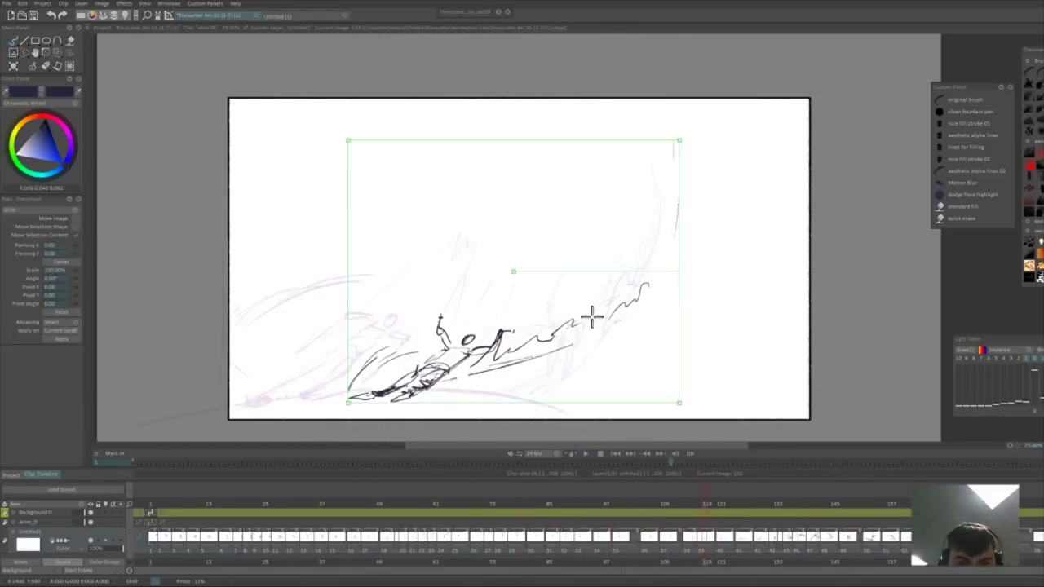
drag(680, 141, 650, 173)
key(Return)
mouse_move(653, 286)
mouse_down()
mouse_move(691, 195)
mouse_move(669, 262)
mouse_up()
- Select only the skier on frame 121, shrink it toward the ground, and clean up its legs and skis
key(Right)
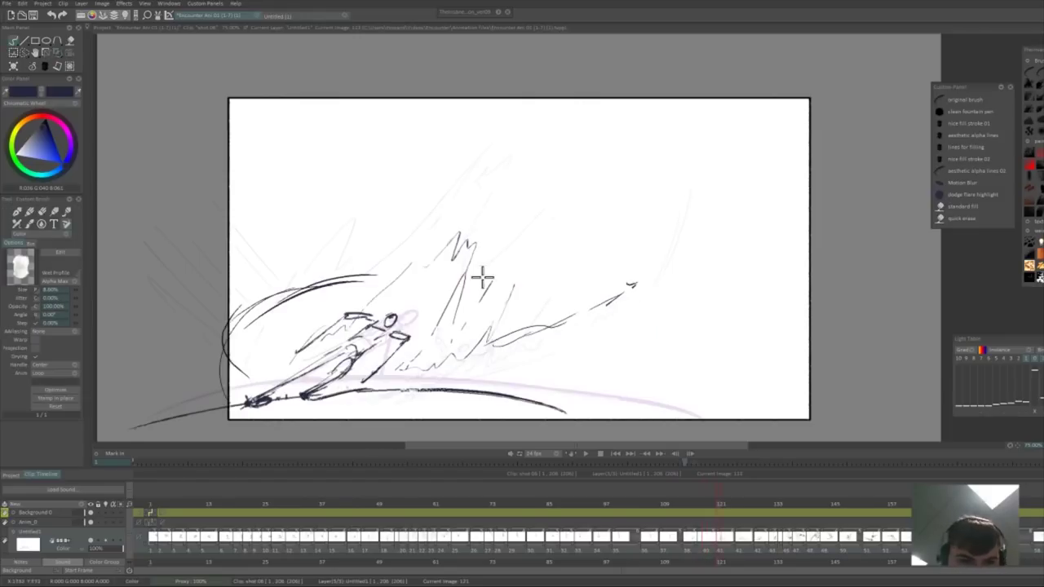
key(s)
mouse_move(400, 294)
mouse_down()
mouse_move(289, 401)
mouse_move(416, 297)
mouse_move(389, 337)
mouse_up()
key(ctrl+t)
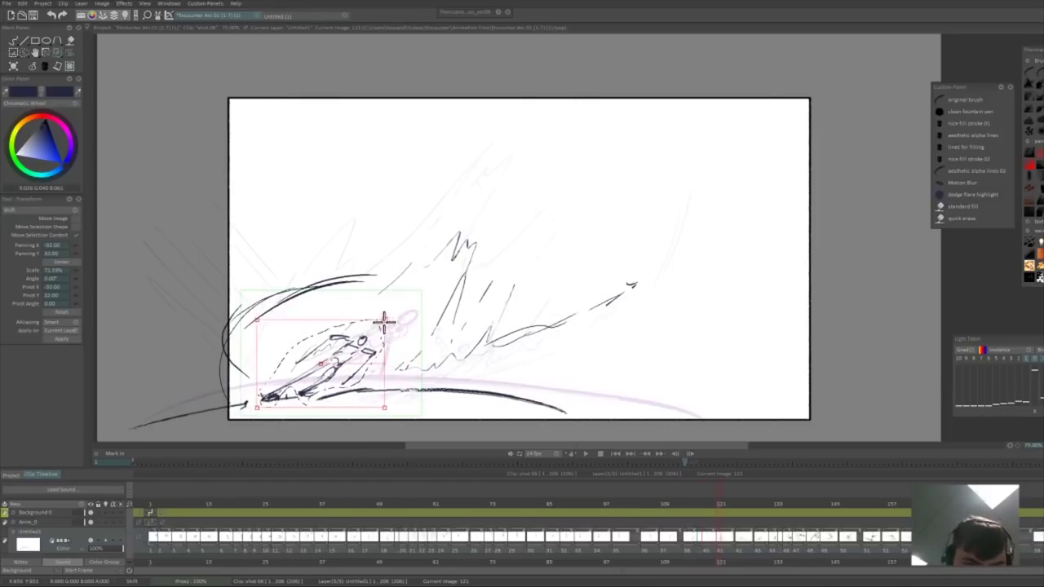
key(Return)
key(ctrl+d)
key(e)
mouse_move(278, 398)
mouse_down()
mouse_move(256, 403)
mouse_move(306, 398)
mouse_up()
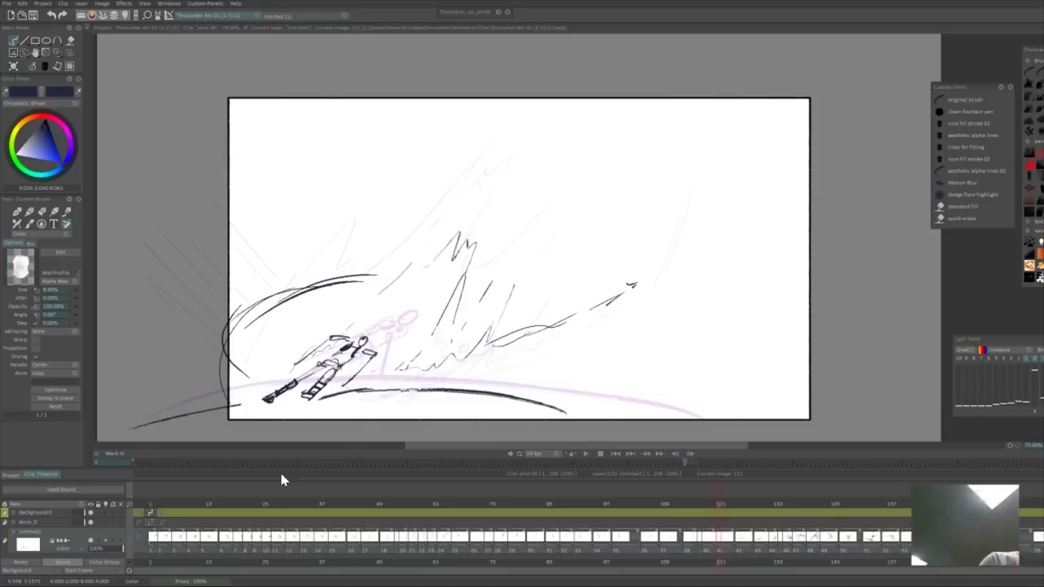
- Select and shrink the skiers on frames 125 and 129, placing each lower over the snow ridge
key(Right)
key(s)
mouse_move(301, 372)
mouse_down()
mouse_move(422, 348)
mouse_move(304, 376)
mouse_up()
key(ctrl+t)
drag(427, 296, 417, 302)
drag(401, 318, 373, 335)
key(Right)
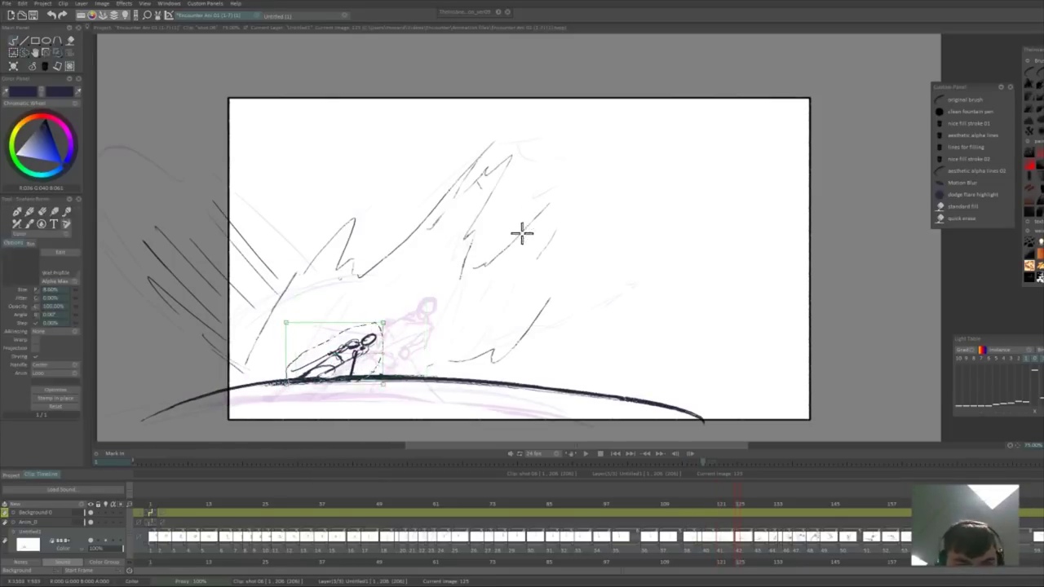
key(t)
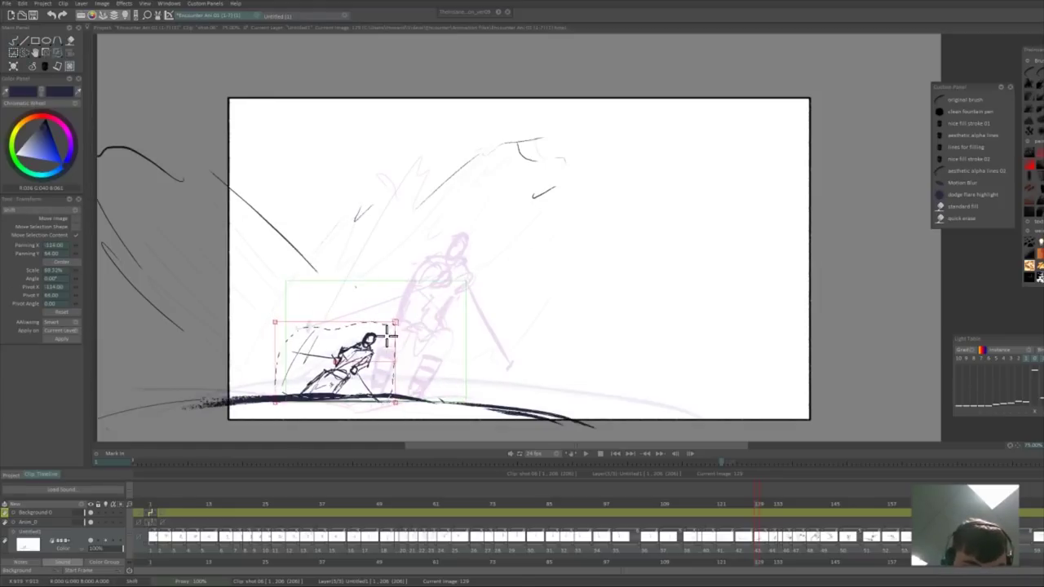
- Reselect the skier on frame 125, adjust its placement slightly, deselect it and replay the animation
key(Left)
key(s)
mouse_move(358, 325)
mouse_down()
mouse_move(323, 336)
mouse_move(365, 306)
mouse_up()
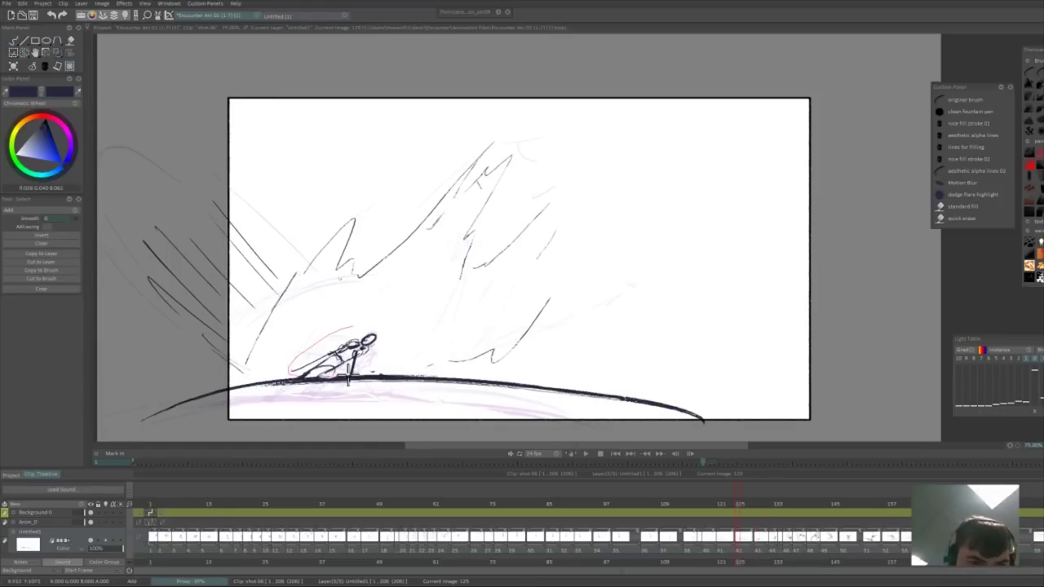
key(t)
drag(375, 344, 363, 344)
key(ctrl+d)
key(b)
key(Return)
- Extend the exposure of the skier drawings leading up to frame 129 by two frames and review the timing
click(706, 508)
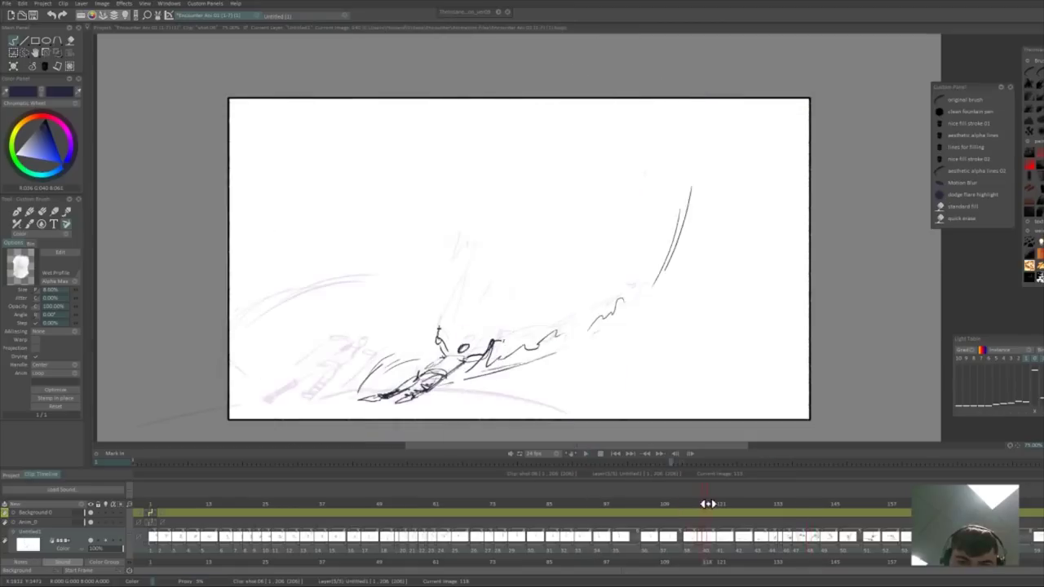
mouse_move(704, 508)
mouse_down()
mouse_move(694, 508)
mouse_move(710, 507)
mouse_move(726, 551)
mouse_move(773, 546)
mouse_up()
click(784, 545)
drag(760, 505, 648, 499)
key(Return)
- Select the skier on frame 129, enlarge it slightly, and play back the descent
click(781, 507)
drag(780, 511, 759, 509)
key(s)
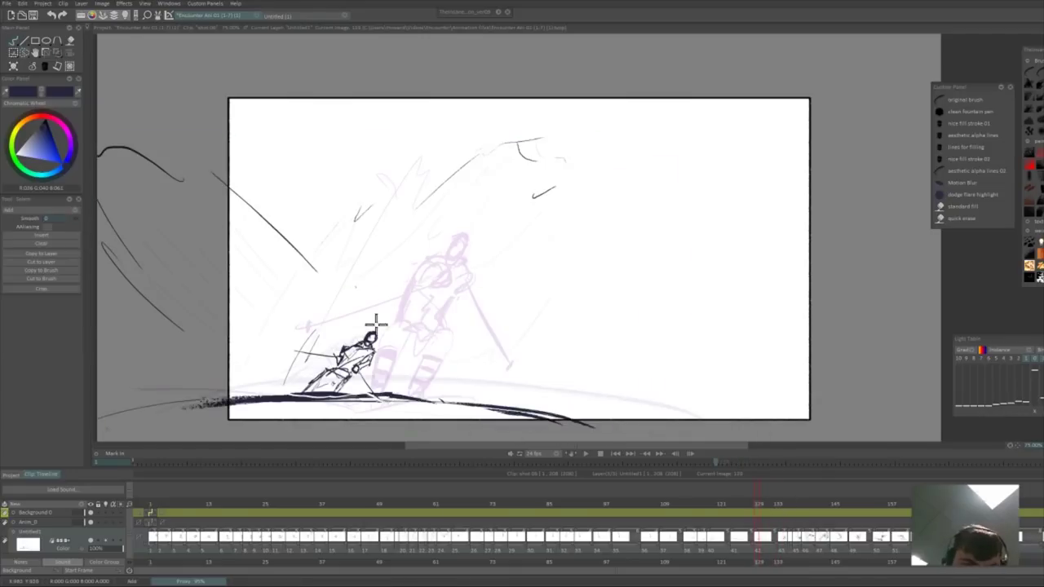
key(ctrl+t)
drag(398, 302, 412, 291)
key(Return)
click(655, 506)
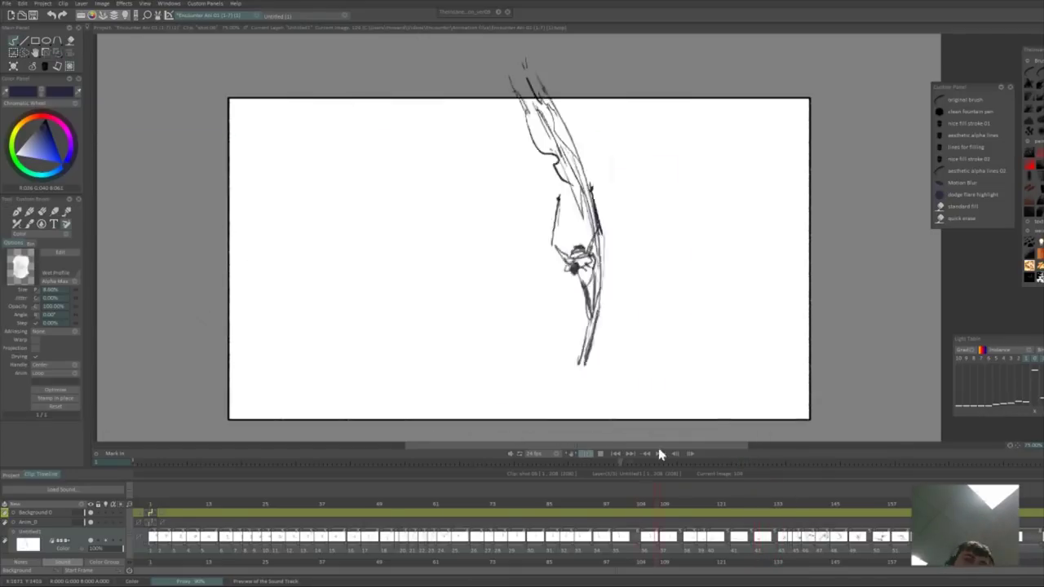
key(Return)
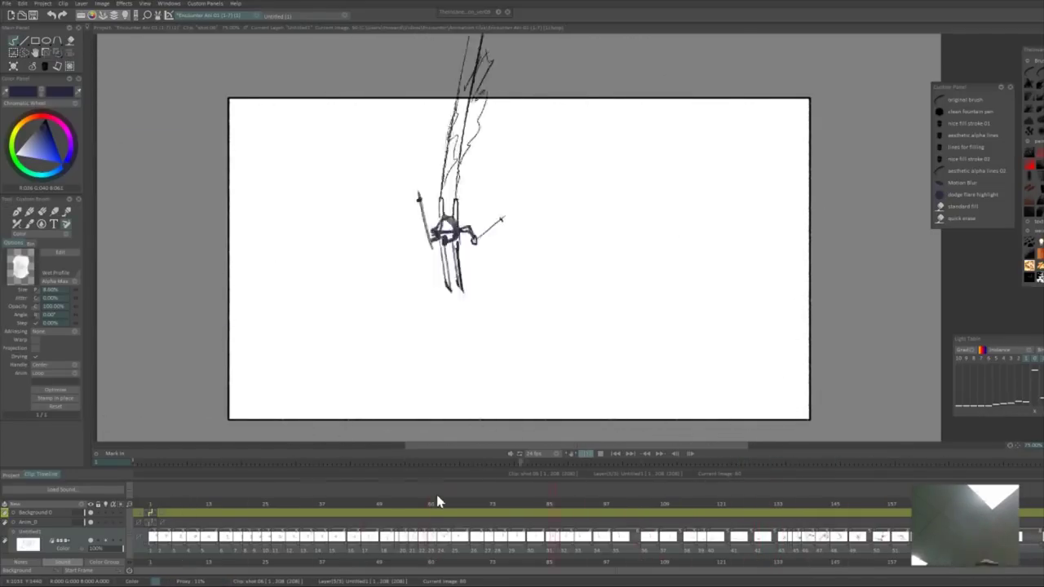
- Tilt the descending skier drawing at frame 105 counterclockwise and shift it, and check the motion
click(615, 508)
key(Right)
key(ctrl+t)
mouse_move(632, 163)
mouse_down()
mouse_move(585, 219)
mouse_move(587, 201)
mouse_up()
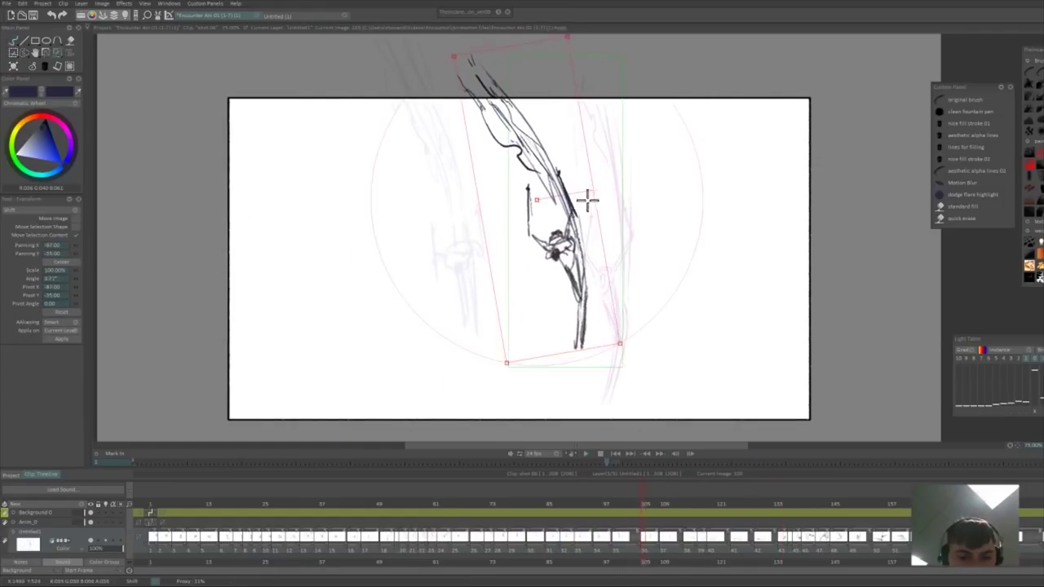
key(Return)
key(Left)
key(Return)
- Nudge the skier drawing before frame 105 and the one at frame 105 slightly up and to the right
click(616, 507)
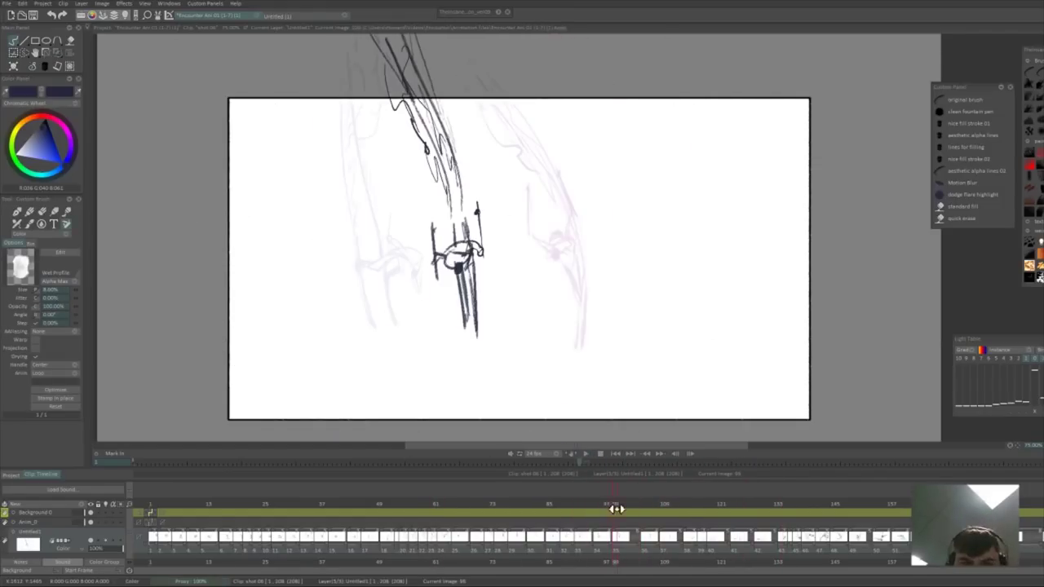
key(ctrl+t)
drag(471, 292, 484, 277)
key(Return)
key(Right)
key(ctrl+t)
drag(582, 249, 588, 232)
key(Return)
- Insert a blank image at frame 108, sketch an in-between skier with skis, raised arms, poles and snow trail, and play it back
key(Insert)
click(661, 501)
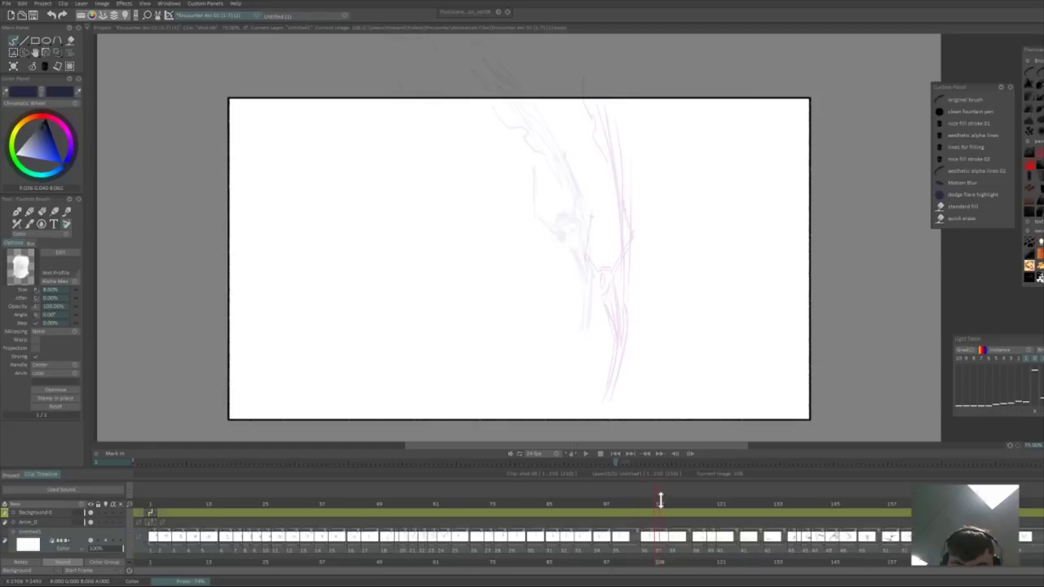
drag(603, 295, 603, 374)
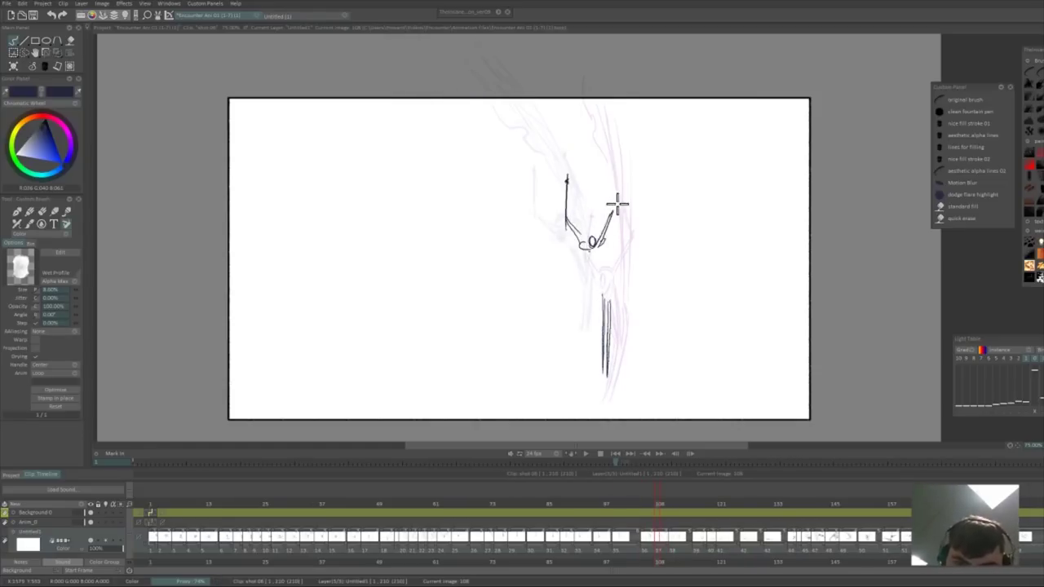
drag(599, 174, 613, 214)
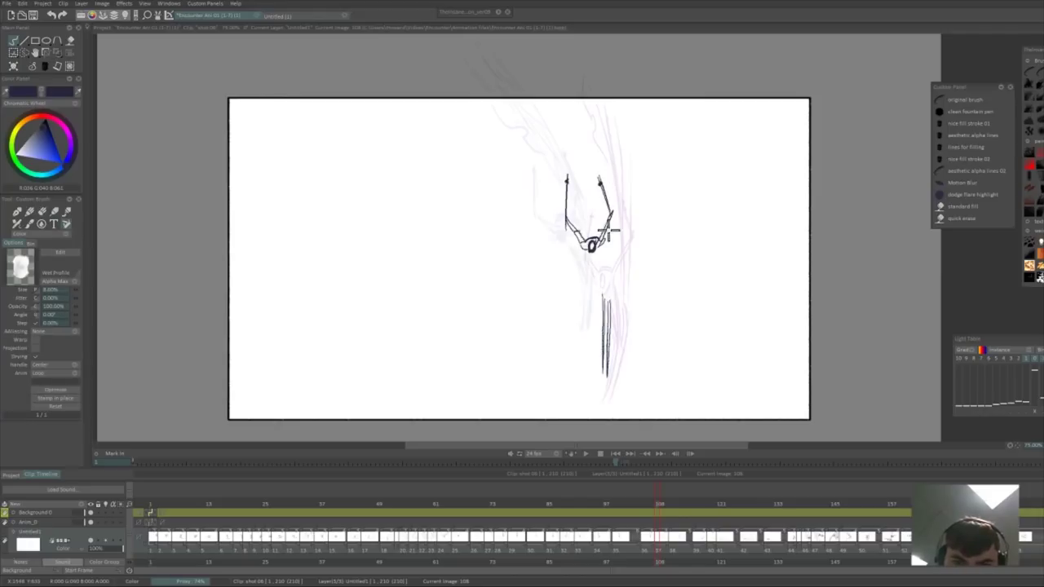
drag(576, 103, 610, 243)
drag(576, 147, 606, 221)
drag(557, 70, 564, 131)
key(Right)
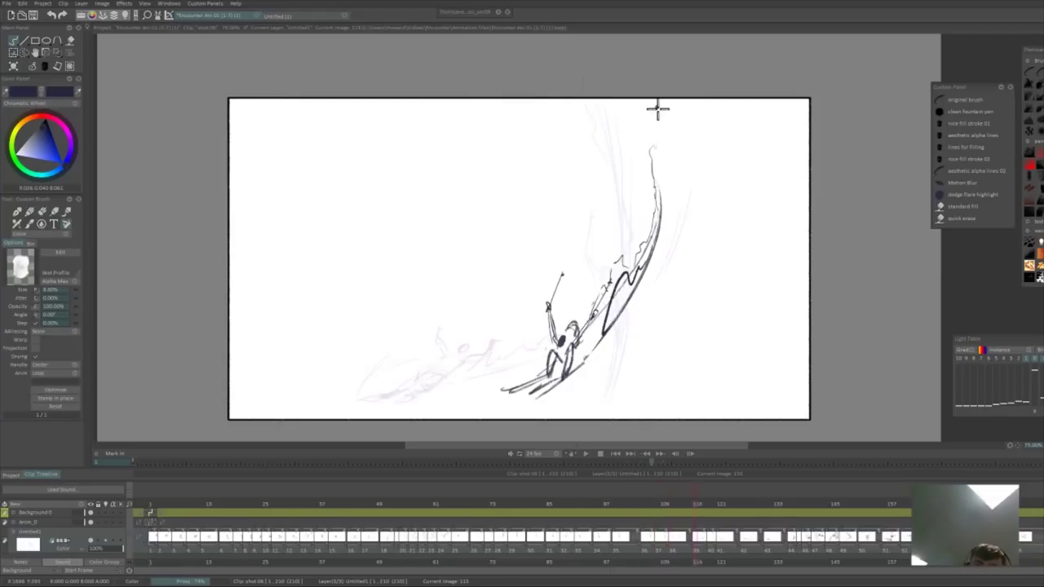
click(449, 545)
key(Return)
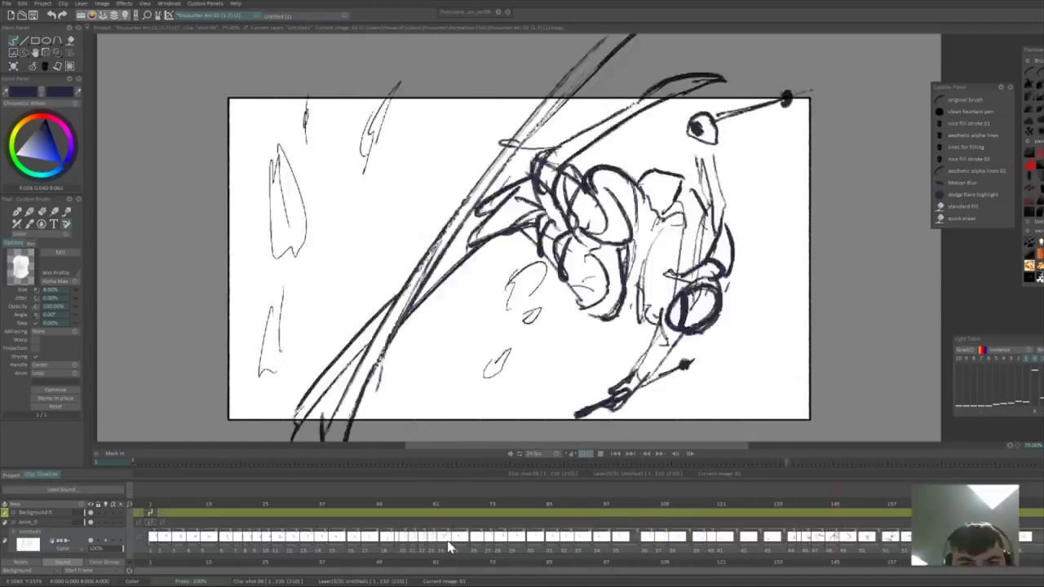
- Reposition four consecutive descending skier drawings, starting with the one at frame 85
mouse_move(552, 502)
mouse_down()
mouse_move(599, 502)
mouse_move(550, 507)
mouse_up()
key(ctrl+t)
mouse_move(488, 240)
mouse_down()
mouse_move(467, 241)
mouse_move(485, 237)
mouse_up()
key(Return)
key(Right)
key(ctrl+t)
key(Return)
key(Right)
key(ctrl+t)
mouse_move(405, 279)
mouse_down()
mouse_move(388, 280)
mouse_move(412, 272)
mouse_up()
key(Return)
key(Right)
key(ctrl+t)
key(Return)
key(Left)
key(Left)
key(Left)
- On a blank image at frame 94, sketch the descending skier with skis, body, arms, poles and snow trails, and compare it with the previous drawing
mouse_move(552, 504)
mouse_down()
mouse_move(619, 505)
mouse_move(587, 504)
mouse_move(607, 528)
mouse_up()
click(594, 505)
key(BackSpace)
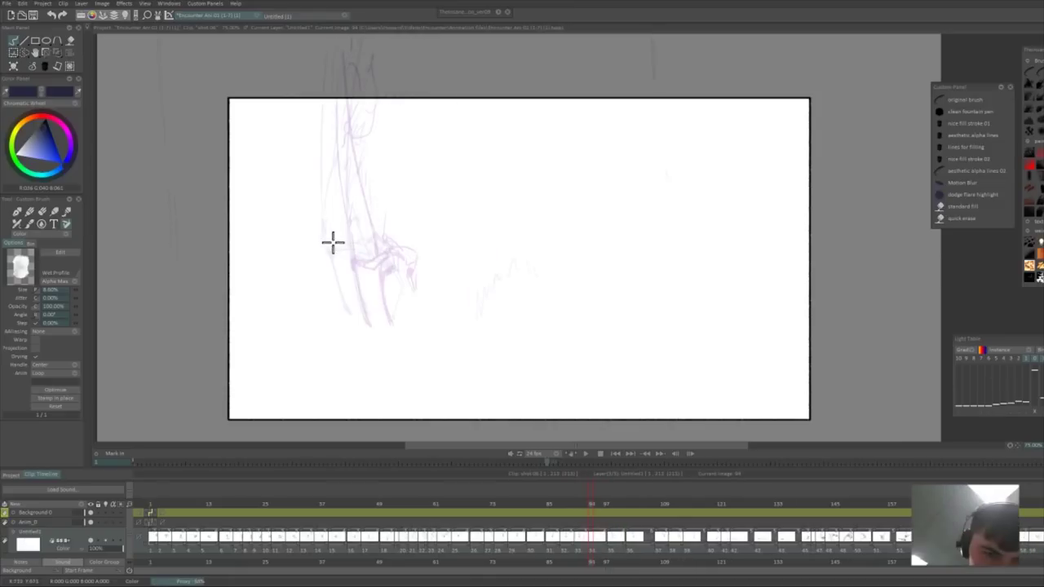
drag(323, 204, 314, 62)
drag(316, 194, 303, 69)
drag(345, 212, 325, 45)
drag(340, 155, 338, 36)
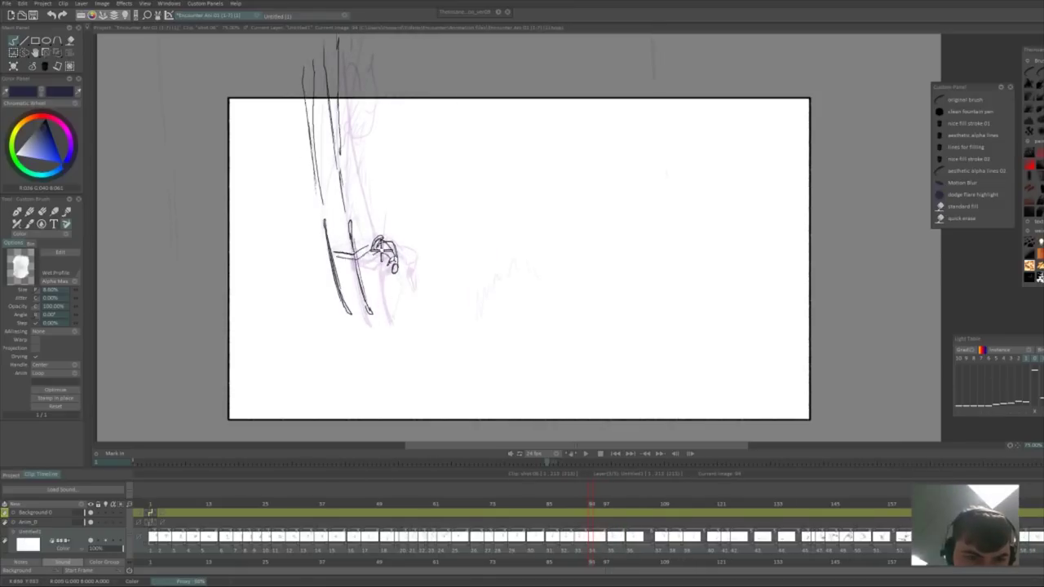
mouse_move(381, 249)
mouse_down()
mouse_move(360, 266)
mouse_move(364, 228)
mouse_up()
key(Left)
key(Right)
key(Left)
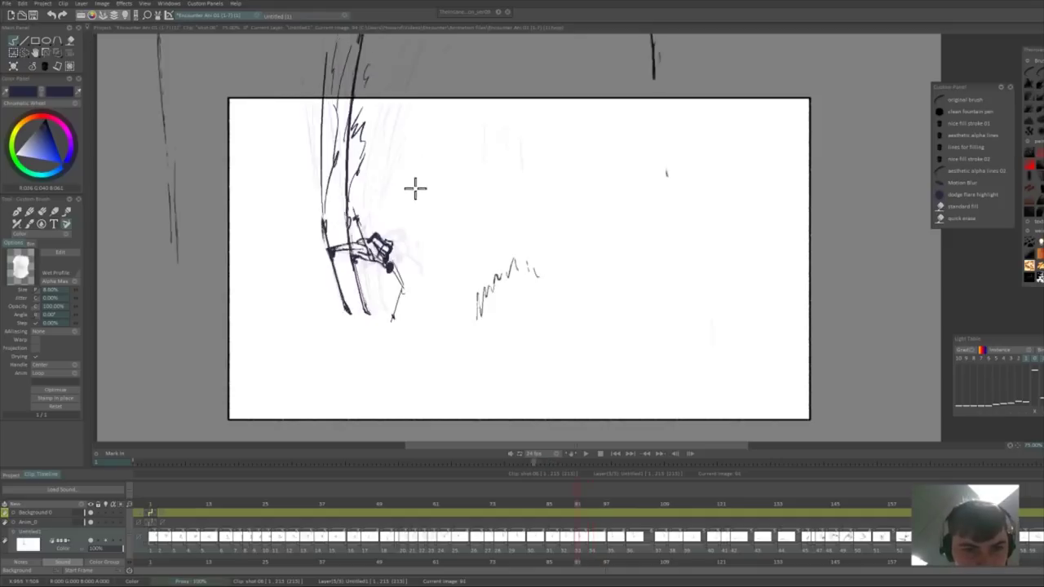
key(Right)
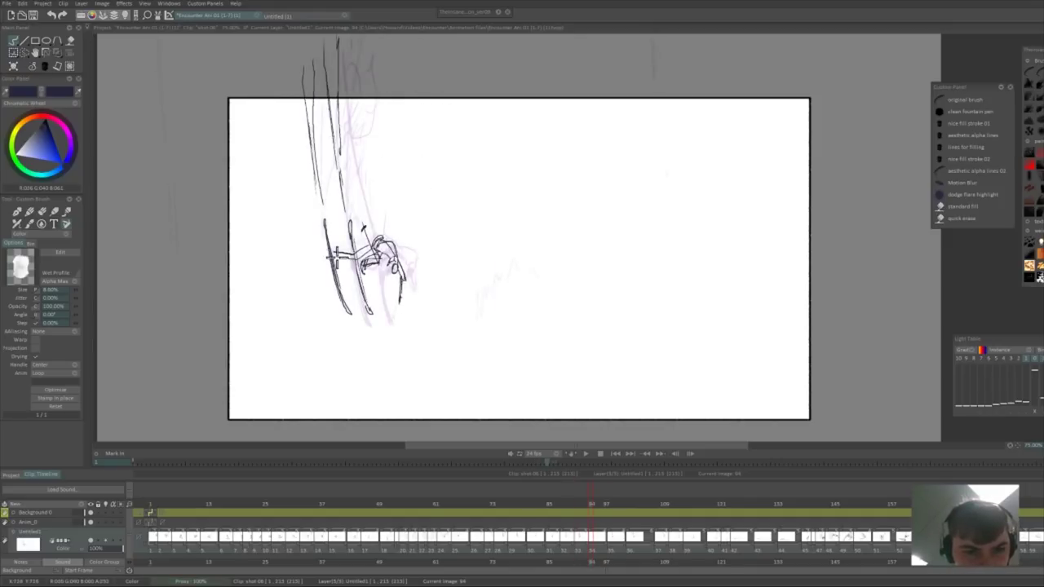
- Play back the descending skier section several times to check the motion around the new frame 94 drawing
key(Return)
key(Return)
key(Return)
click(569, 503)
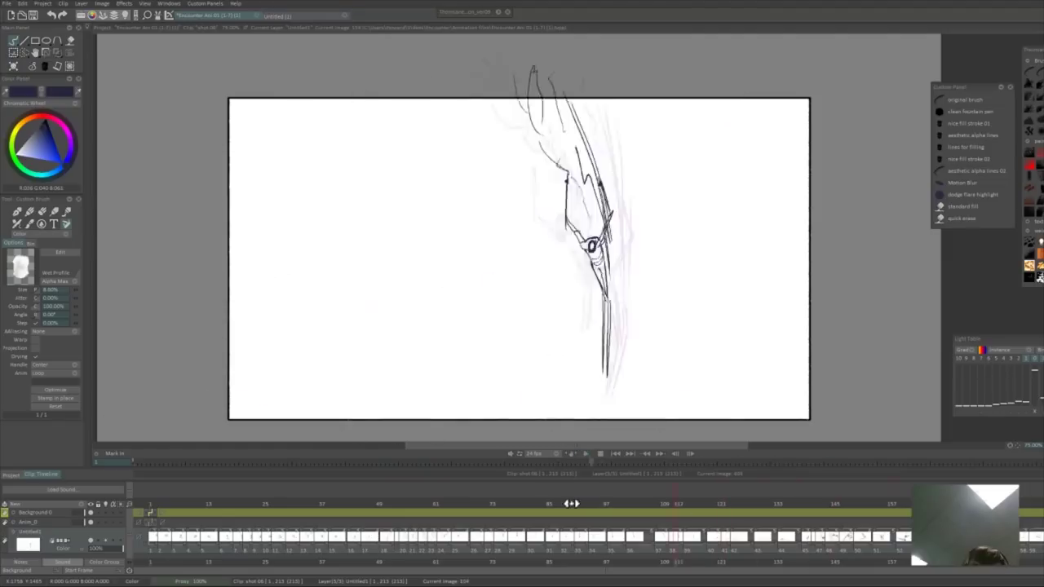
key(Return)
key(Return)
key(Return)
key(Return)
- On the crouching skier at frame 141, draw the second ski pole, erase the loose lines, redraw the head lower and play it back
key(Right)
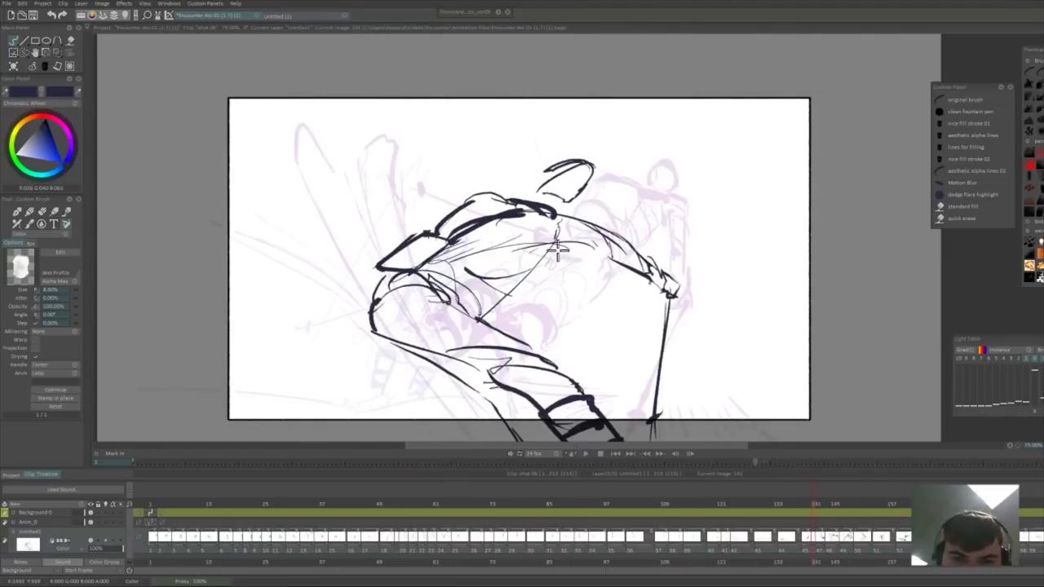
key(e)
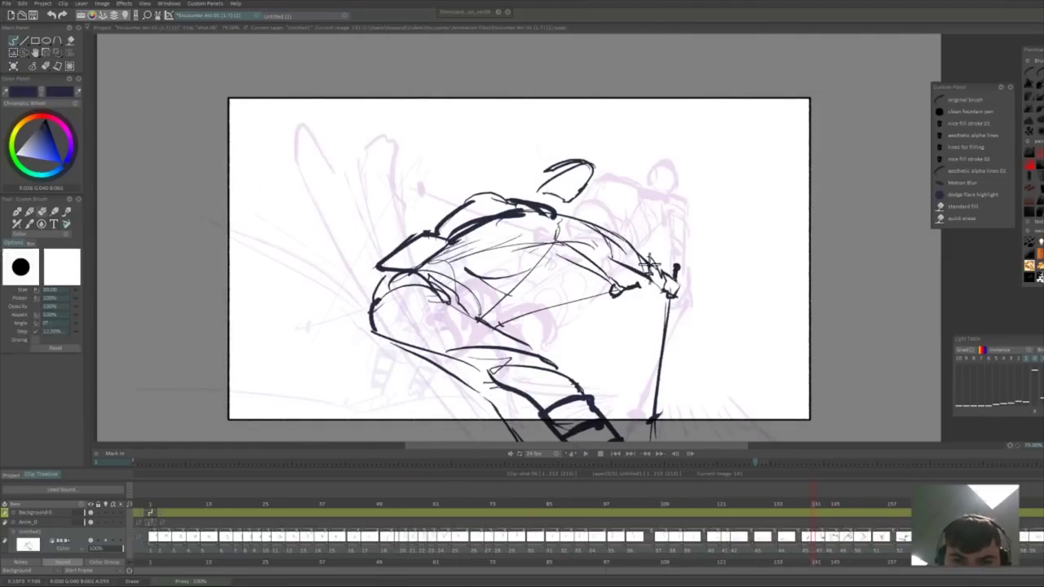
mouse_move(607, 295)
mouse_down()
mouse_move(488, 319)
mouse_move(545, 356)
mouse_up()
key(e)
key(e)
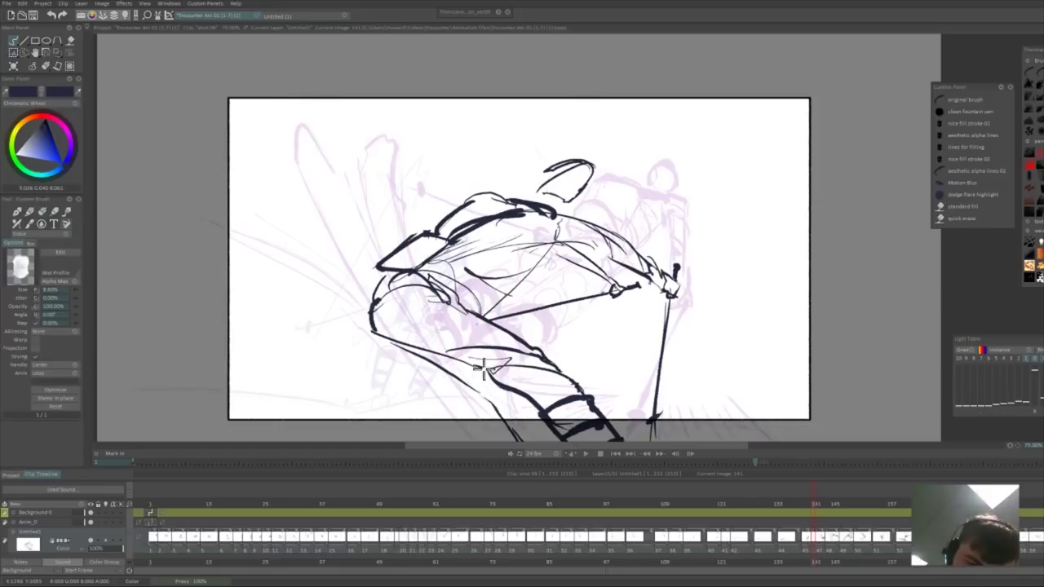
key(e)
key(e)
drag(544, 198, 583, 218)
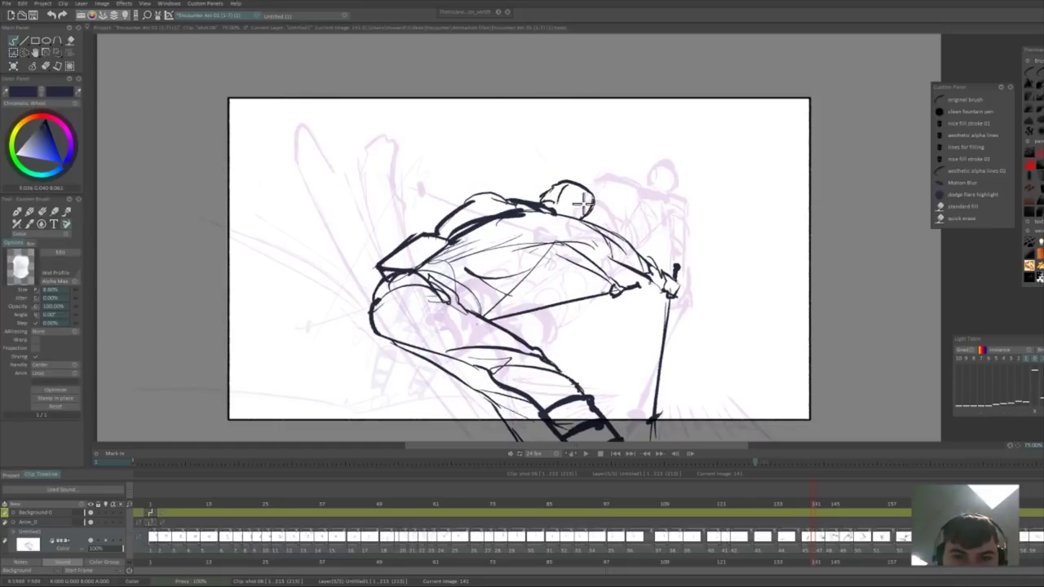
key(Return)
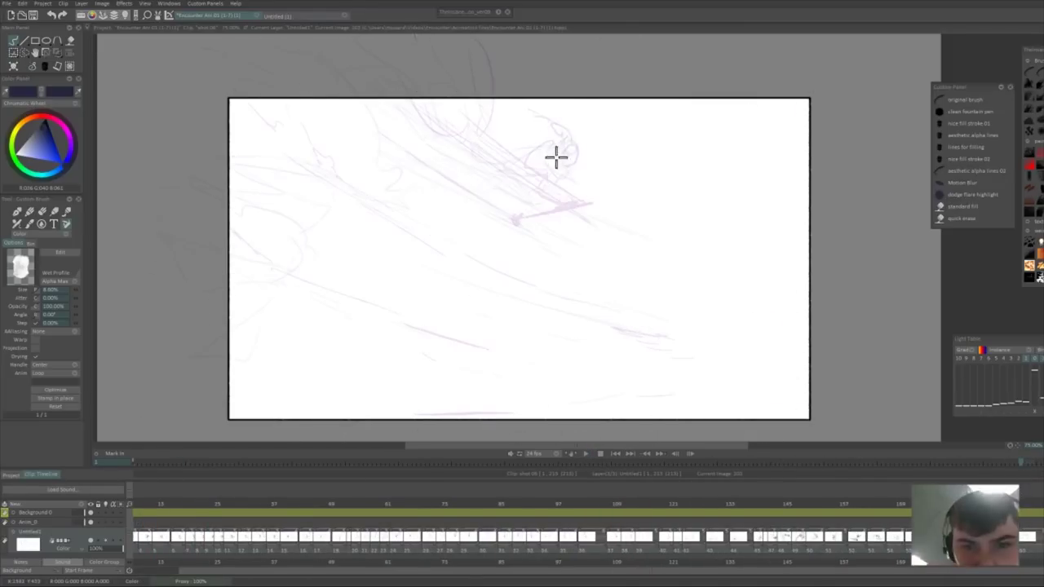
- Sketch a small distant skier with head, backpack and arms at frame 201, checking it against the preceding drawings
key(Return)
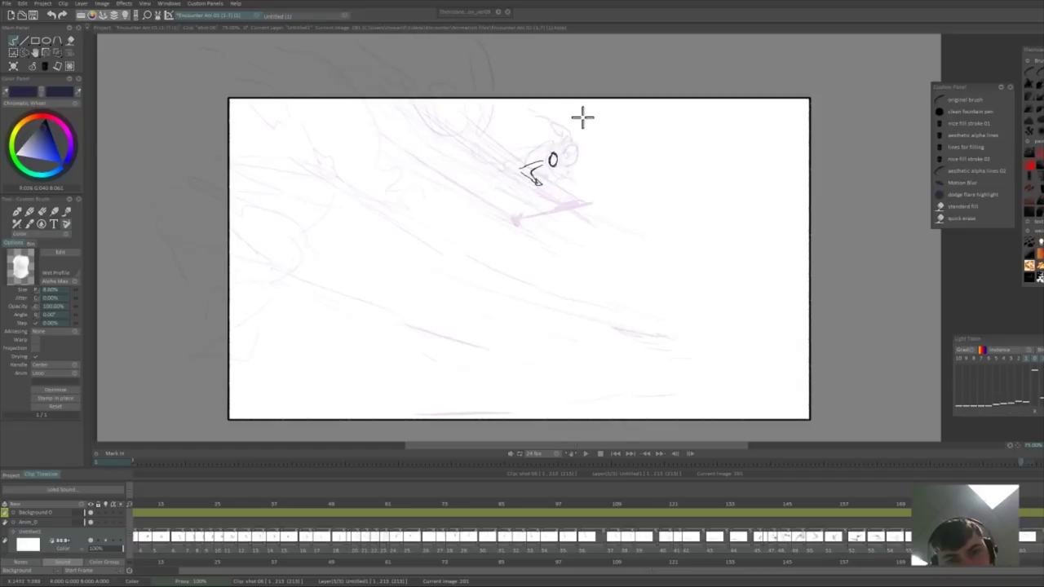
key(Left)
key(Left)
drag(580, 172, 590, 214)
key(Right)
key(Right)
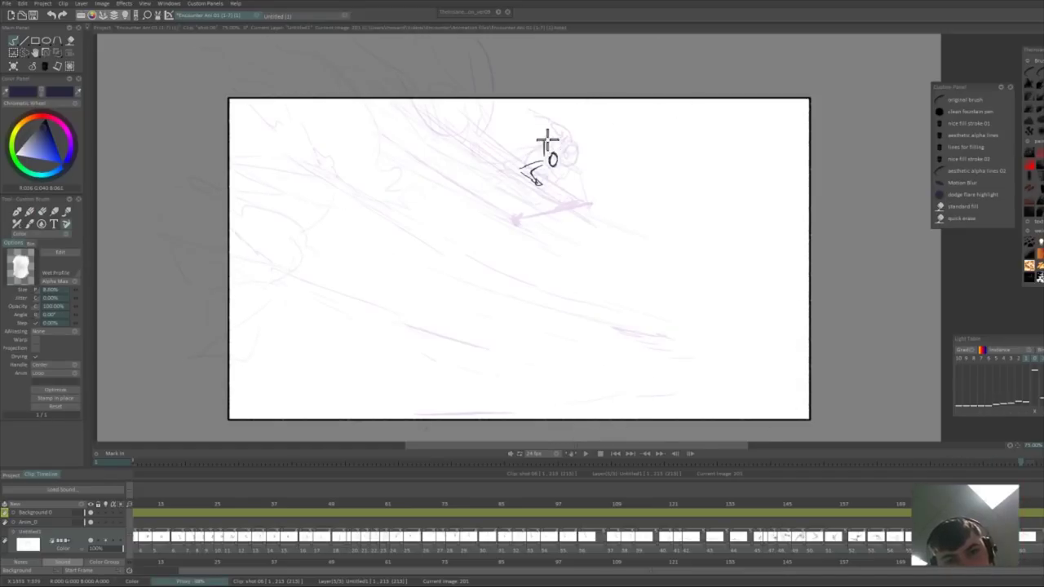
mouse_move(546, 140)
mouse_down()
mouse_move(554, 149)
mouse_move(537, 160)
mouse_move(529, 149)
mouse_up()
- Shift the small skier at frame 201 slightly to the left and draw the skis below the body
key(ctrl+t)
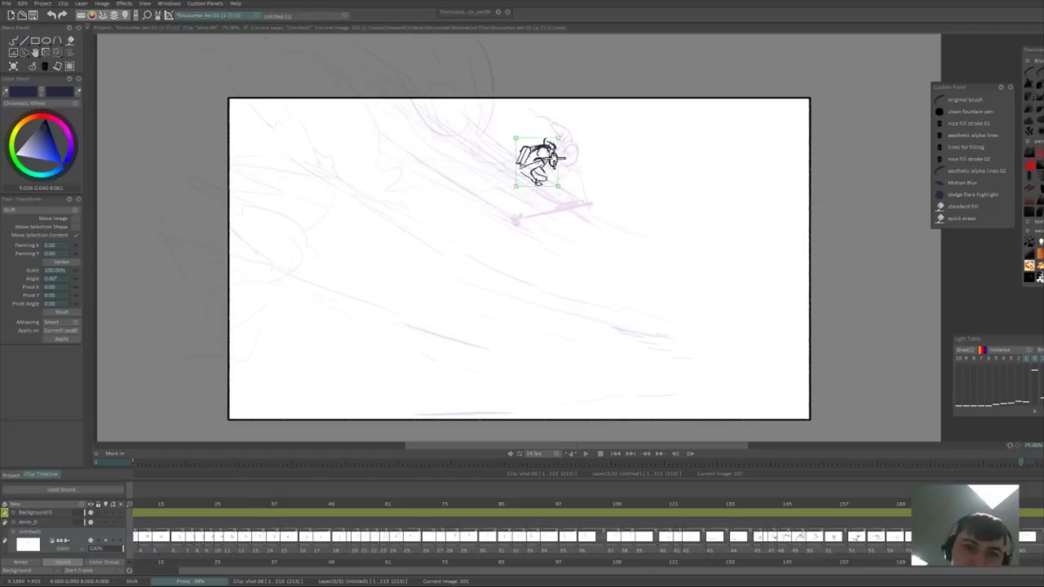
drag(561, 145, 543, 142)
key(Return)
drag(482, 160, 560, 210)
- Enlarge, rotate and reposition the selected upper body and poles of the skier at frame 192, and clear the selection
key(Left)
key(Left)
key(Left)
key(Left)
key(Left)
key(Left)
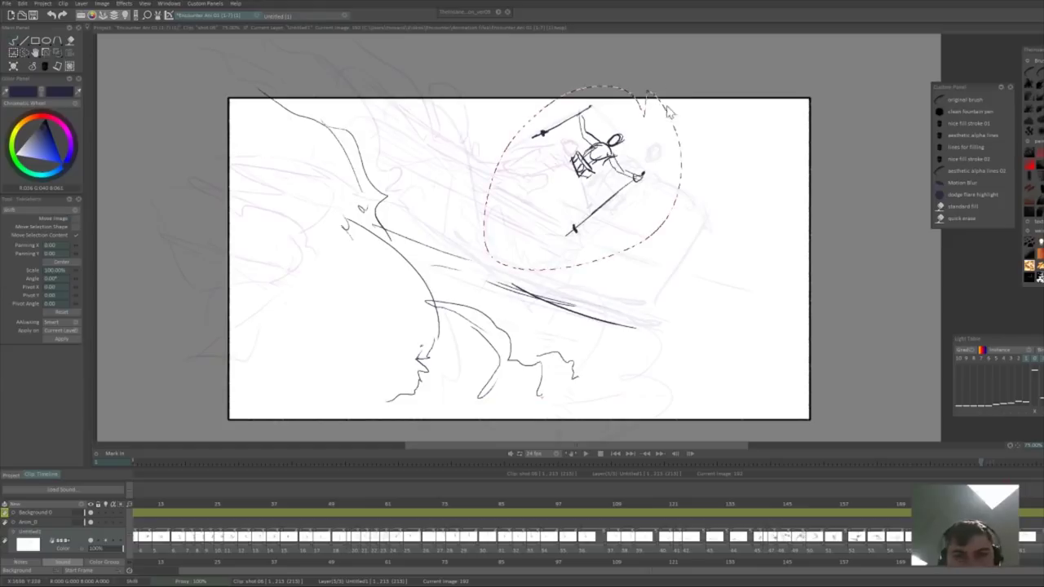
drag(681, 85, 695, 75)
drag(643, 145, 639, 155)
drag(691, 86, 699, 78)
drag(679, 122, 674, 128)
key(Return)
key(ctrl+d)
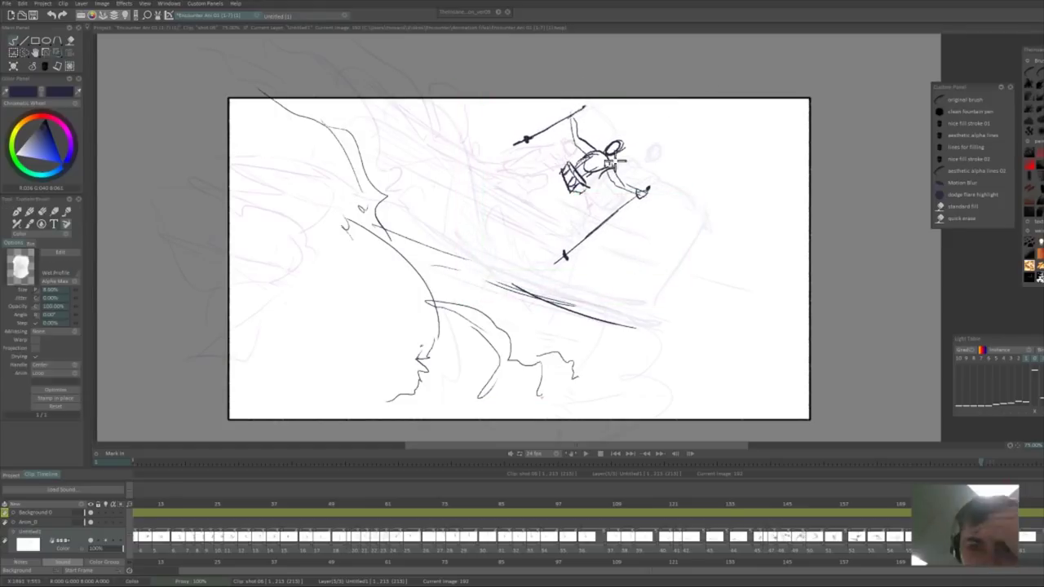
- Draw the legs, boots and long skis of the skier at frame 192 and fill in the head
drag(514, 232, 572, 200)
mouse_move(507, 225)
mouse_down()
mouse_move(557, 220)
mouse_move(512, 227)
mouse_up()
key(Left)
key(Right)
mouse_move(452, 212)
mouse_down()
mouse_move(635, 283)
mouse_move(477, 216)
mouse_move(620, 263)
mouse_up()
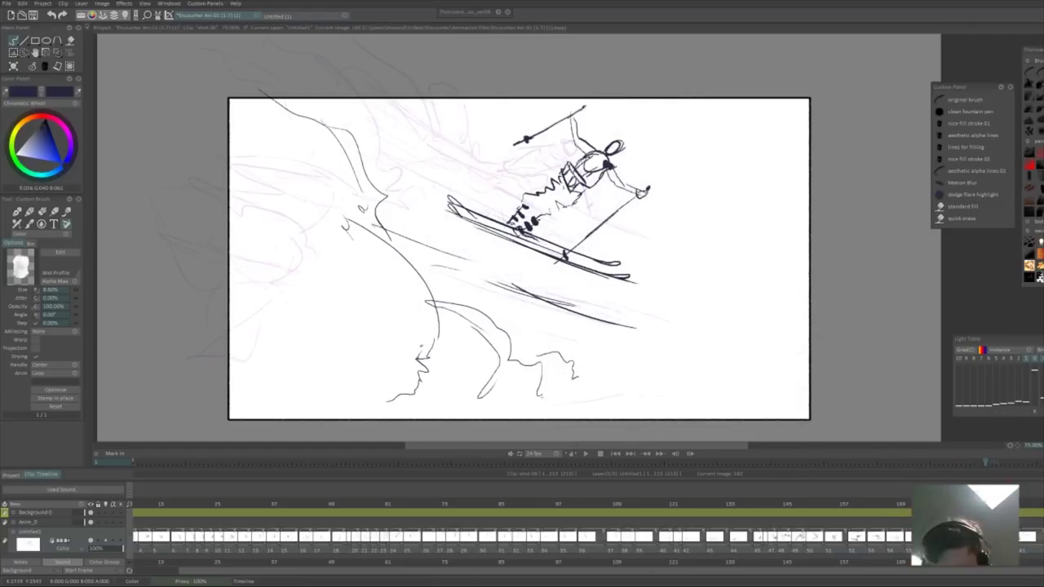
drag(618, 146, 613, 151)
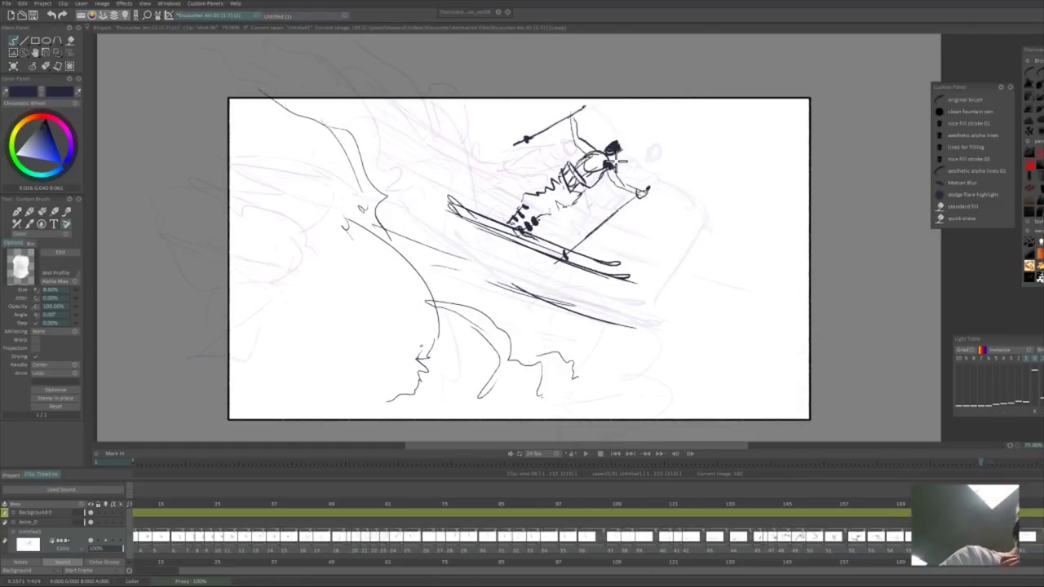
- Add short snow streak lines beside and ahead of the skier at frame 192
drag(613, 234, 632, 239)
drag(622, 238, 648, 250)
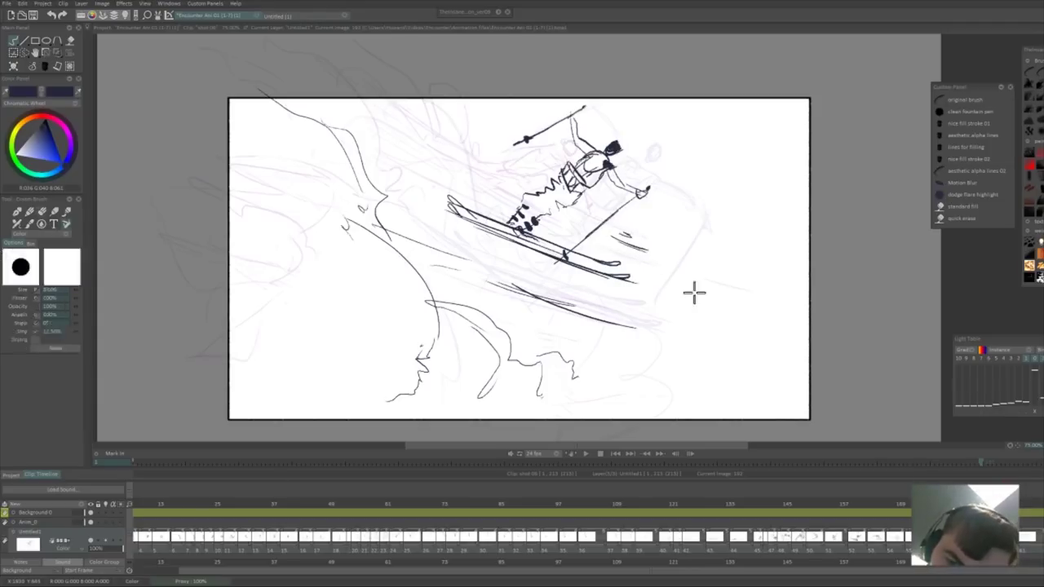
drag(728, 305, 763, 310)
drag(757, 314, 785, 319)
drag(789, 339, 802, 342)
drag(783, 355, 796, 354)
drag(656, 372, 702, 375)
drag(689, 360, 659, 364)
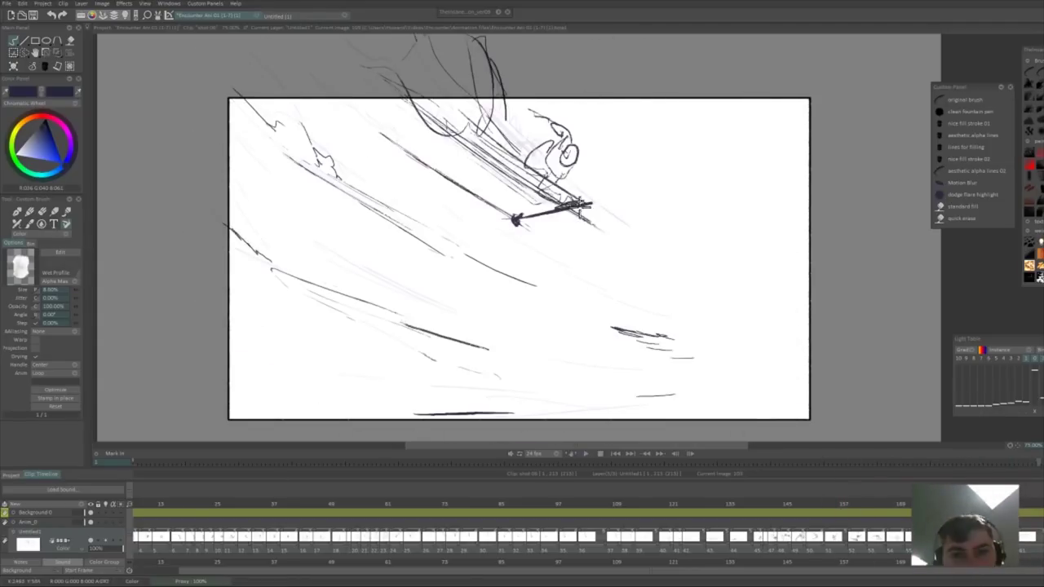
- Erase the ski pole from the skier at frame 205, draw the backpack and fill in the head
key(e)
mouse_move(574, 207)
mouse_down()
mouse_move(562, 218)
mouse_move(512, 220)
mouse_up()
key(Left)
key(Right)
key(b)
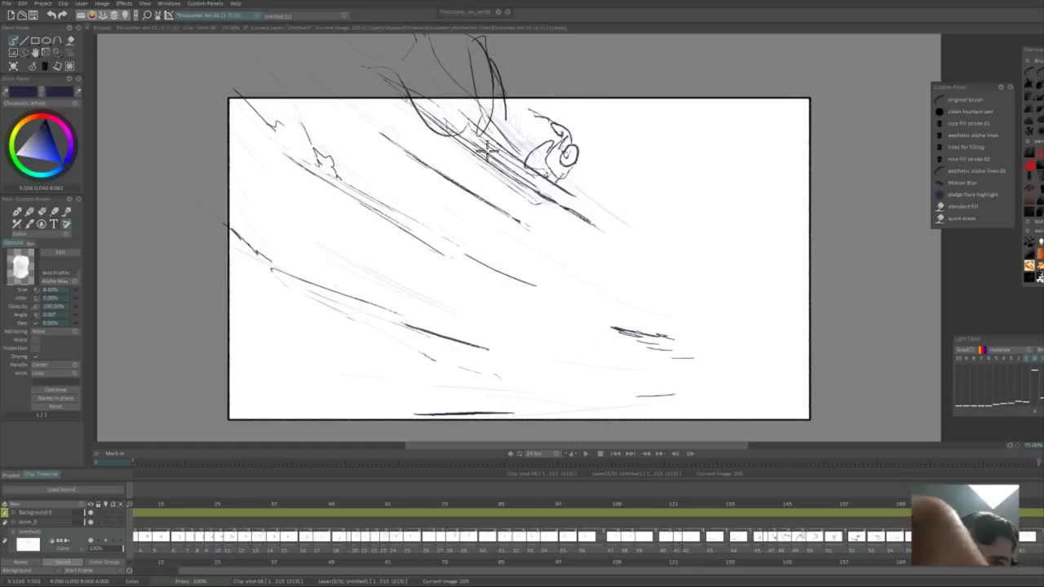
drag(523, 178, 550, 188)
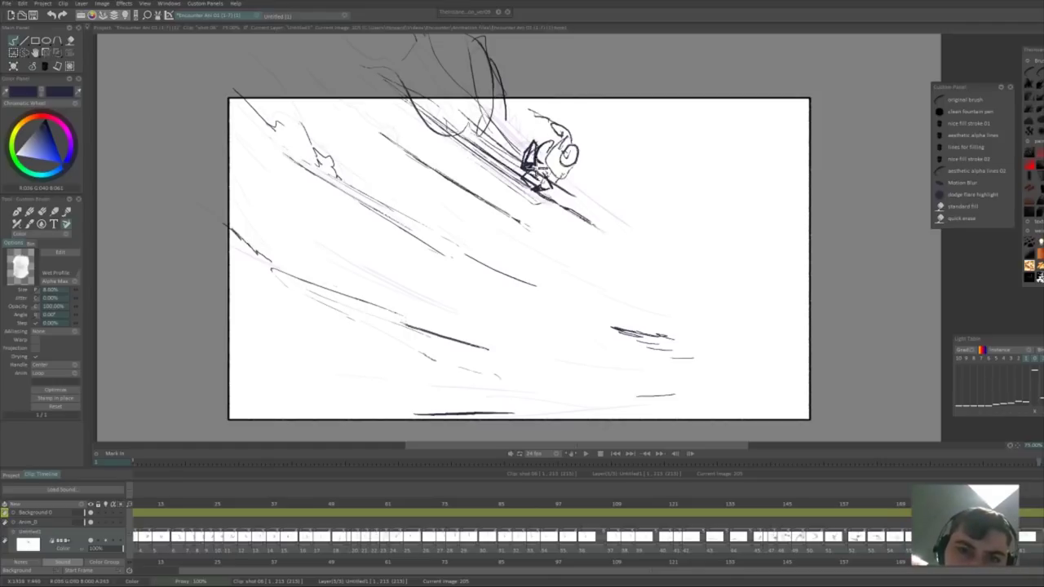
drag(575, 154, 568, 158)
drag(506, 96, 473, 84)
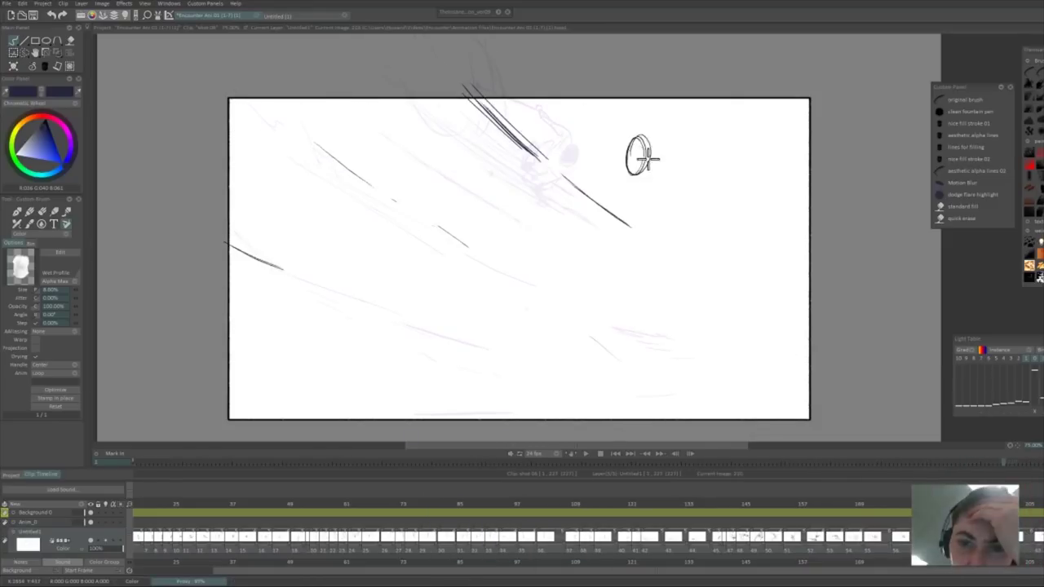
- Sketch the skier's goggles, near arm, ski pole, torso and boxy backpack at frame 210
mouse_move(641, 155)
mouse_down()
mouse_move(625, 205)
mouse_move(611, 136)
mouse_move(600, 221)
mouse_up()
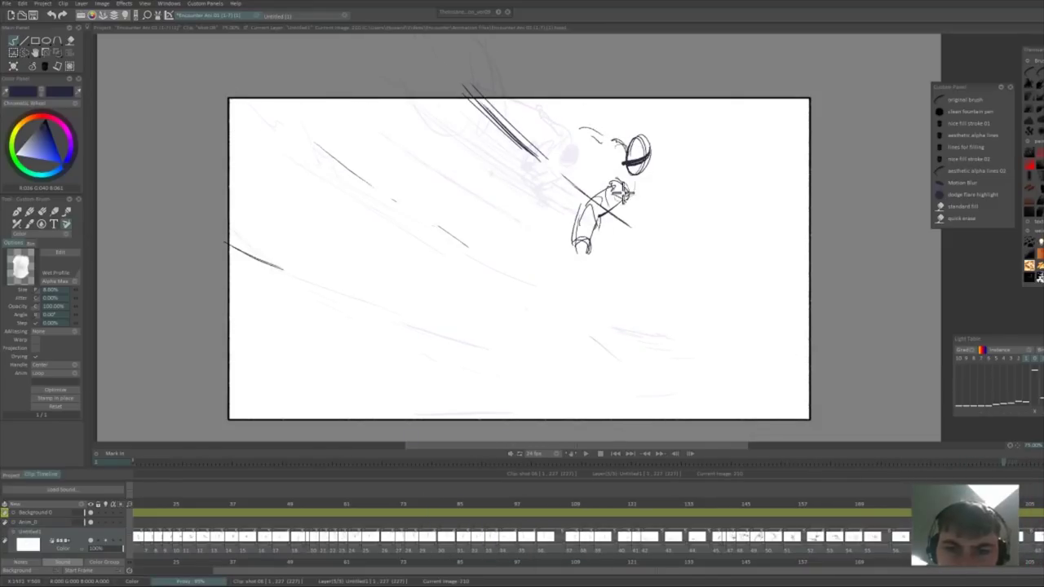
drag(601, 271, 604, 276)
mouse_move(410, 164)
mouse_down()
mouse_move(576, 260)
mouse_move(427, 198)
mouse_move(446, 190)
mouse_up()
drag(623, 142, 591, 178)
drag(570, 139, 555, 195)
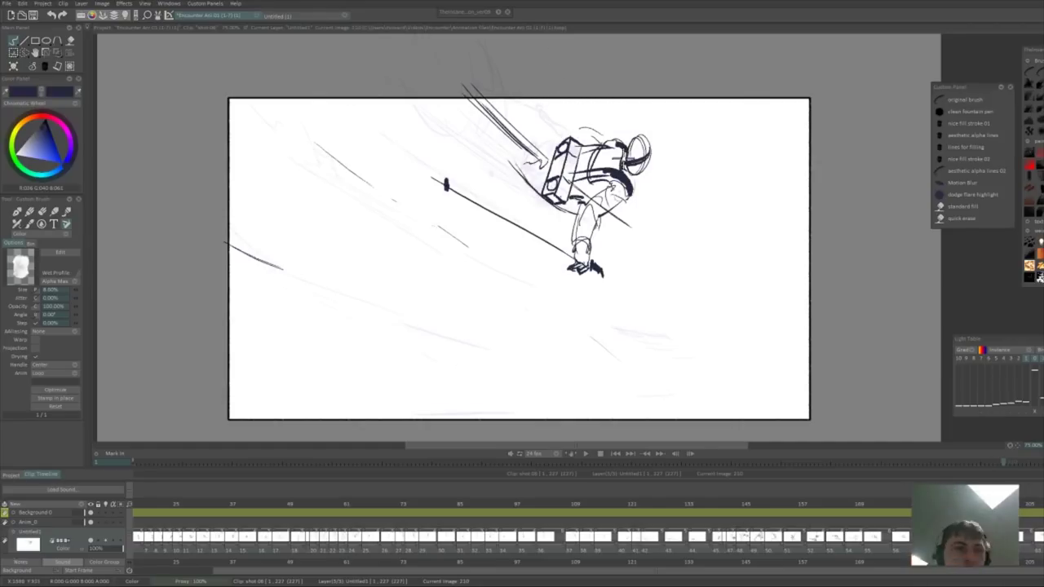
- Select the skier drawing at frame 210 and move it slightly downward
key(s)
mouse_move(530, 155)
mouse_down()
mouse_move(626, 232)
mouse_move(522, 157)
mouse_move(532, 206)
mouse_up()
key(ctrl+t)
key(Return)
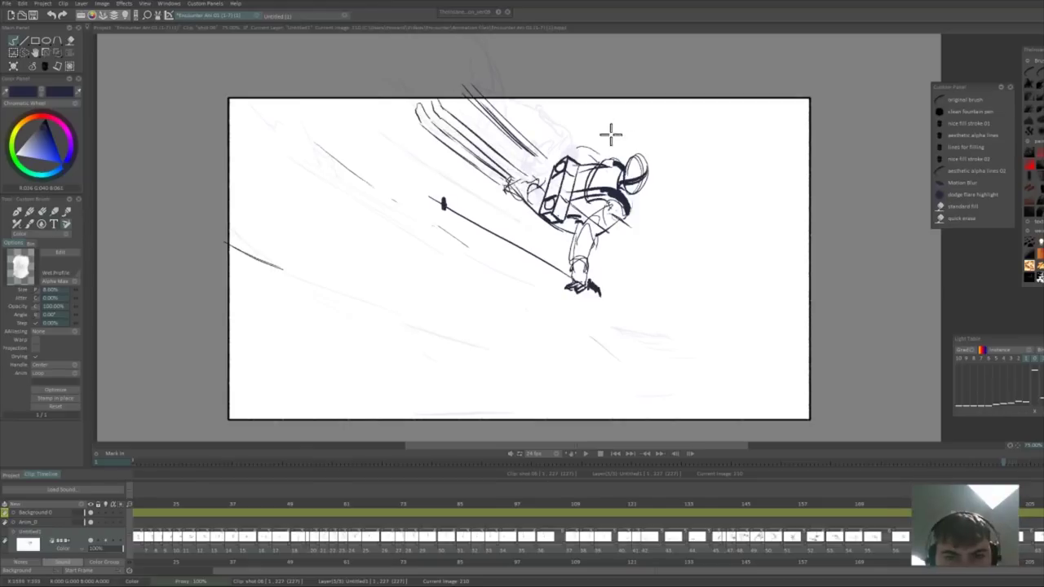
- Erase the stray shoulder lines at frame 210, draw the raised far arm with its ski pole, and compare with the neighboring frame
key(e)
drag(552, 122, 598, 144)
key(b)
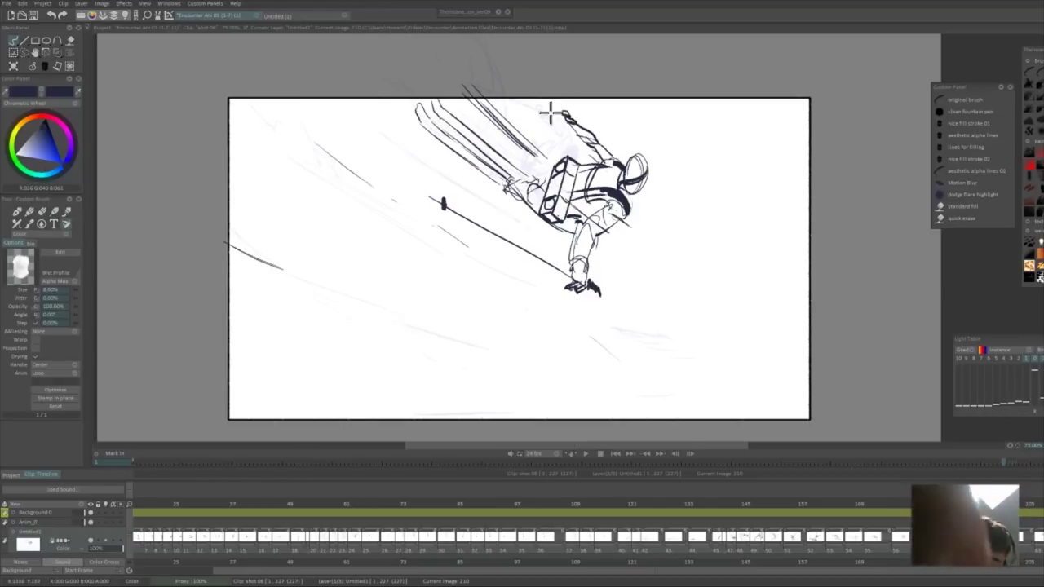
drag(560, 112, 492, 88)
key(Right)
key(Left)
- Add long curved snow lines below the skier at frame 210 and play the section back
drag(395, 289, 558, 352)
drag(535, 381, 687, 401)
key(Right)
click(720, 506)
key(Return)
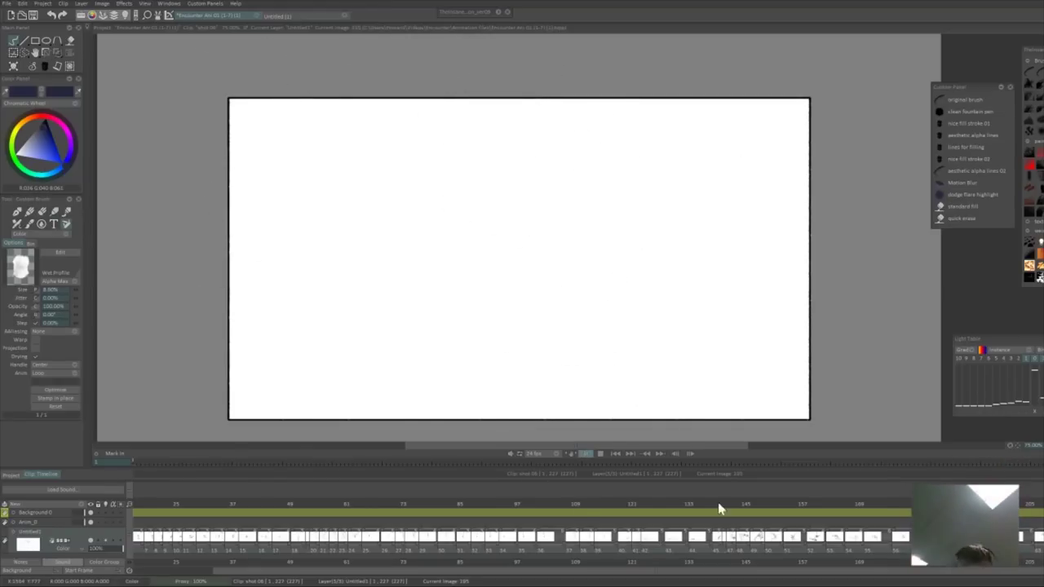
key(Return)
- Sketch a close-up skier's head, shoulders, sleeve folds and back outline on the blank image at frame 215
key(Right)
key(Right)
drag(711, 75, 702, 78)
drag(629, 115, 712, 163)
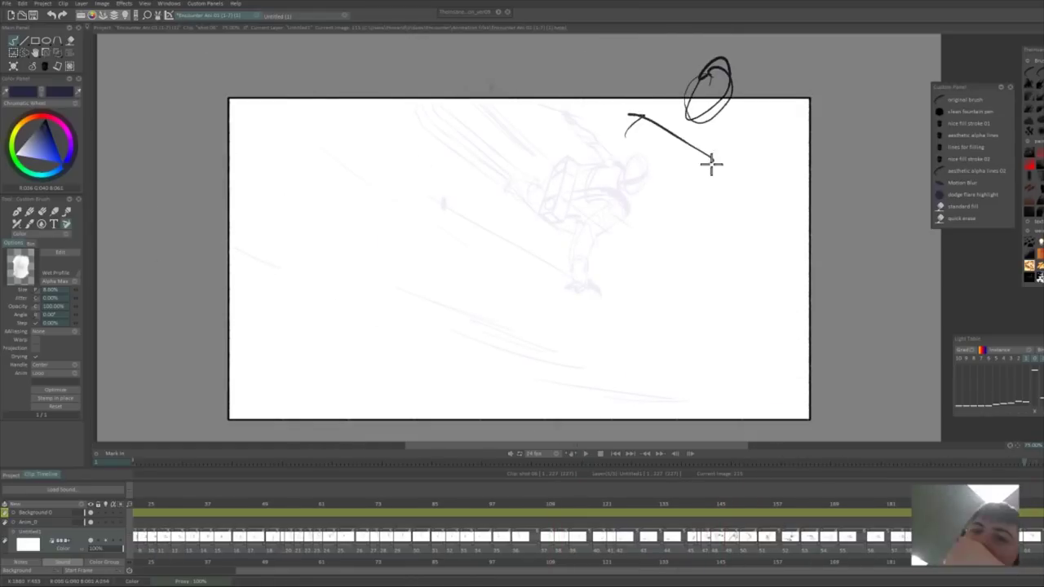
drag(611, 131, 713, 161)
mouse_move(710, 156)
mouse_down()
mouse_move(654, 192)
mouse_move(753, 204)
mouse_up()
drag(717, 172, 682, 224)
drag(696, 235, 787, 232)
drag(786, 230, 756, 253)
drag(630, 118, 576, 149)
drag(679, 243, 523, 318)
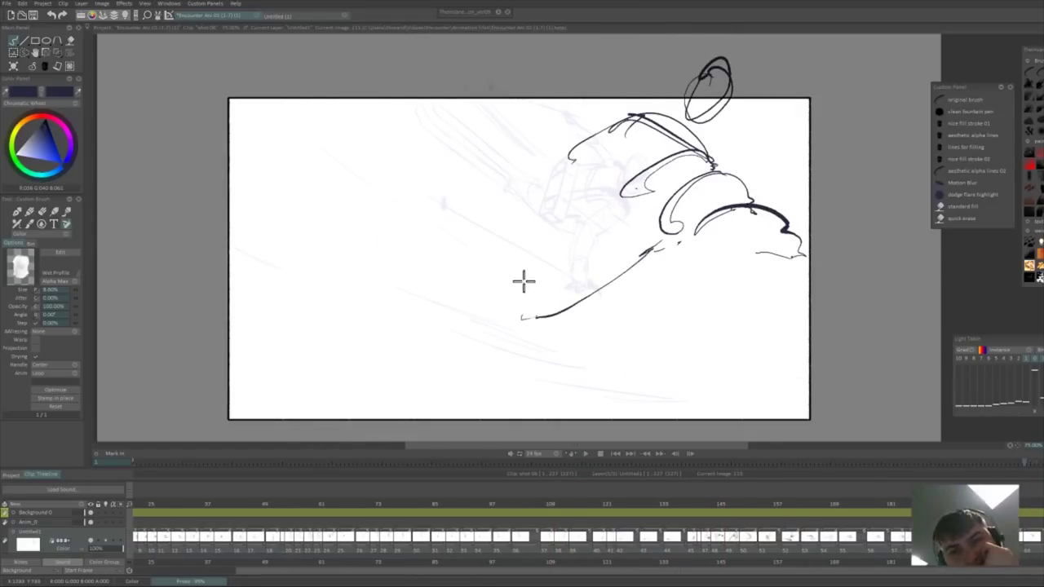
- Draw the close-up skier's boxy backpack in perspective at frame 215, with straps and two round rolls on its end
drag(548, 220, 501, 287)
mouse_move(548, 218)
mouse_down()
mouse_move(599, 244)
mouse_move(555, 297)
mouse_up()
drag(493, 294, 563, 302)
mouse_move(549, 217)
mouse_down()
mouse_move(466, 114)
mouse_move(495, 152)
mouse_move(490, 298)
mouse_up()
key(ctrl+z)
drag(500, 152, 539, 163)
drag(534, 162, 607, 247)
drag(534, 197, 485, 248)
mouse_move(531, 213)
mouse_down()
mouse_move(497, 258)
mouse_move(535, 212)
mouse_up()
drag(508, 170, 475, 207)
drag(491, 164, 495, 166)
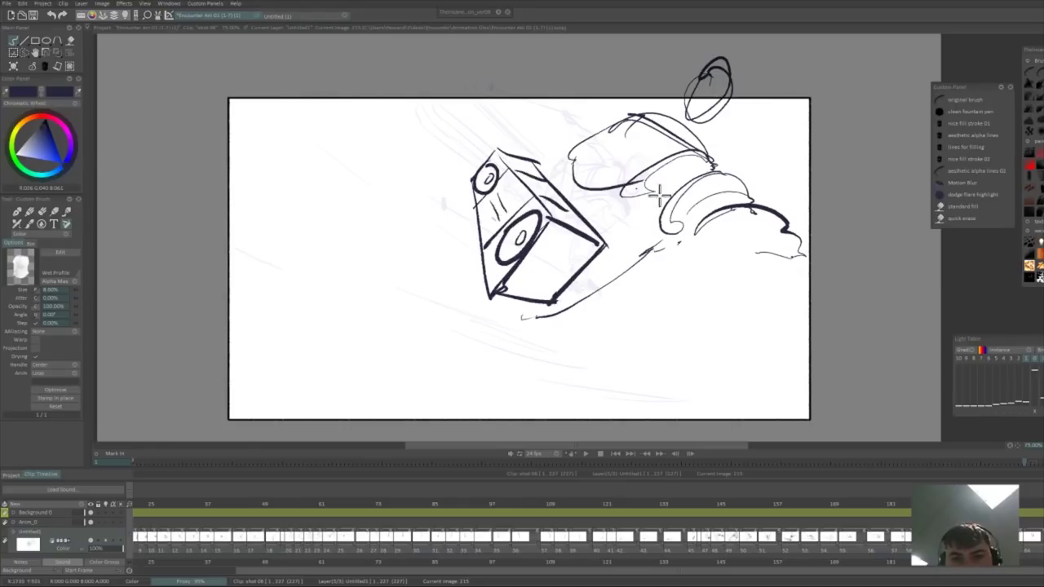
- Redraw the close-up skier's head and thicken the shoulder, waist and hip contours at frame 215
drag(630, 119, 656, 124)
mouse_move(716, 69)
mouse_down()
mouse_move(759, 102)
mouse_move(760, 92)
mouse_up()
drag(669, 246, 573, 336)
drag(573, 344, 461, 269)
drag(526, 336, 647, 225)
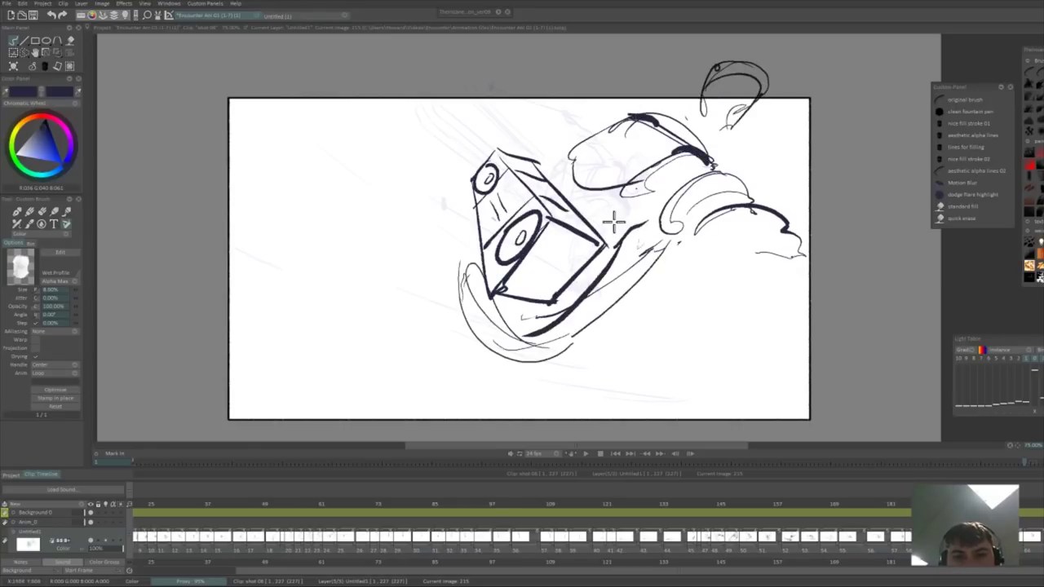
- Draw the close-up skier's legs, forearm, gripping hand and long trailing ski pole at frame 215
mouse_move(603, 274)
mouse_down()
mouse_move(665, 244)
mouse_move(568, 349)
mouse_move(532, 416)
mouse_up()
drag(489, 356, 552, 382)
drag(424, 344, 429, 403)
drag(421, 343, 342, 422)
drag(703, 231, 733, 301)
drag(736, 300, 785, 294)
mouse_move(769, 303)
mouse_down()
mouse_move(774, 321)
mouse_move(786, 298)
mouse_move(793, 357)
mouse_up()
drag(814, 316, 809, 365)
mouse_move(764, 307)
mouse_down()
mouse_move(755, 343)
mouse_move(579, 301)
mouse_up()
drag(493, 285, 187, 240)
- Play back the animation and review the earlier skiing drawings on the timeline
key(Return)
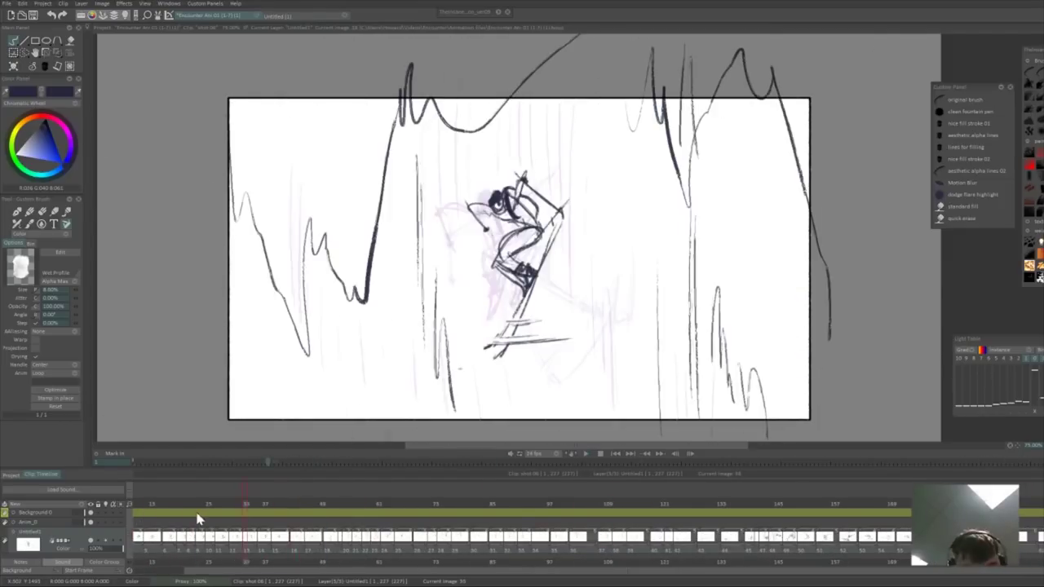
scroll(196, 519, up, 2)
click(215, 518)
click(244, 539)
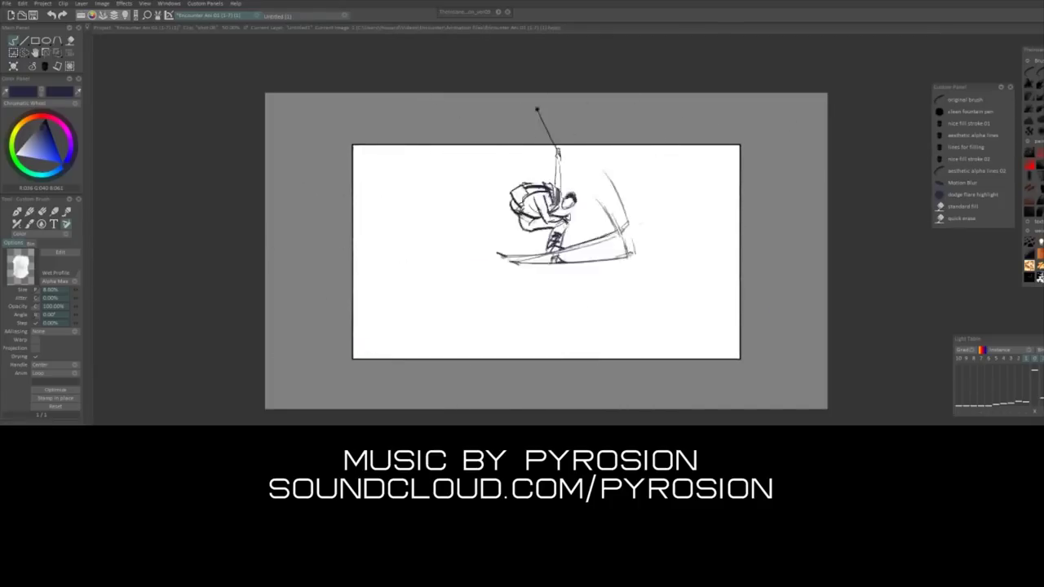
- Sketch the close-up skier's hooded head with angular goggles and the first scarf folds beneath it
drag(654, 198, 653, 219)
drag(599, 184, 582, 236)
drag(574, 244, 664, 299)
drag(648, 203, 589, 204)
drag(595, 189, 545, 238)
drag(595, 189, 571, 264)
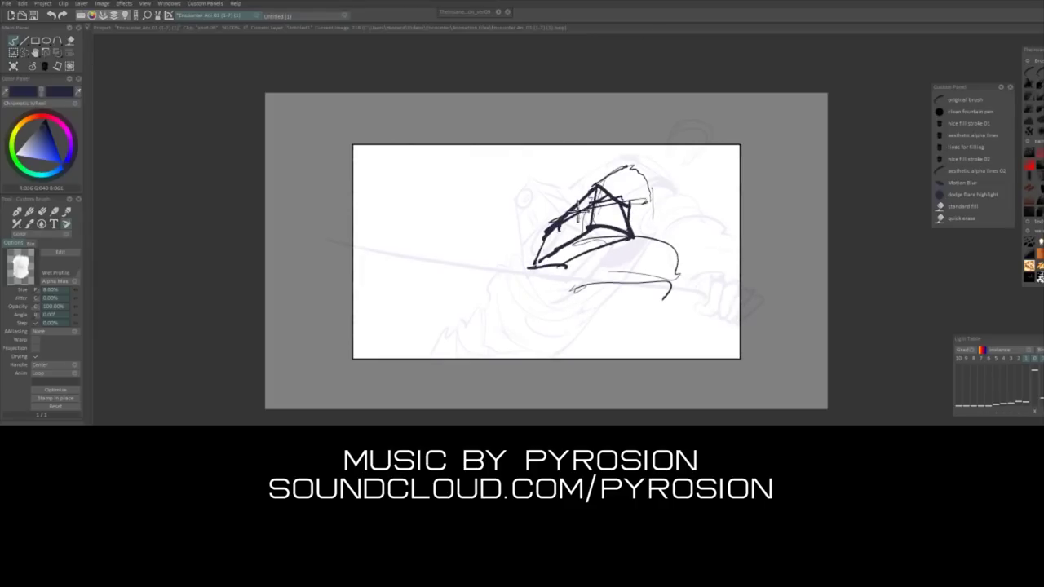
- Clean up the inside of the goggles and sketch the wrapped scarf and torso contours below the head
key(e)
drag(594, 216, 581, 230)
mouse_move(645, 266)
mouse_down()
mouse_move(556, 289)
mouse_move(535, 371)
mouse_up()
drag(650, 292, 661, 357)
drag(673, 321, 663, 340)
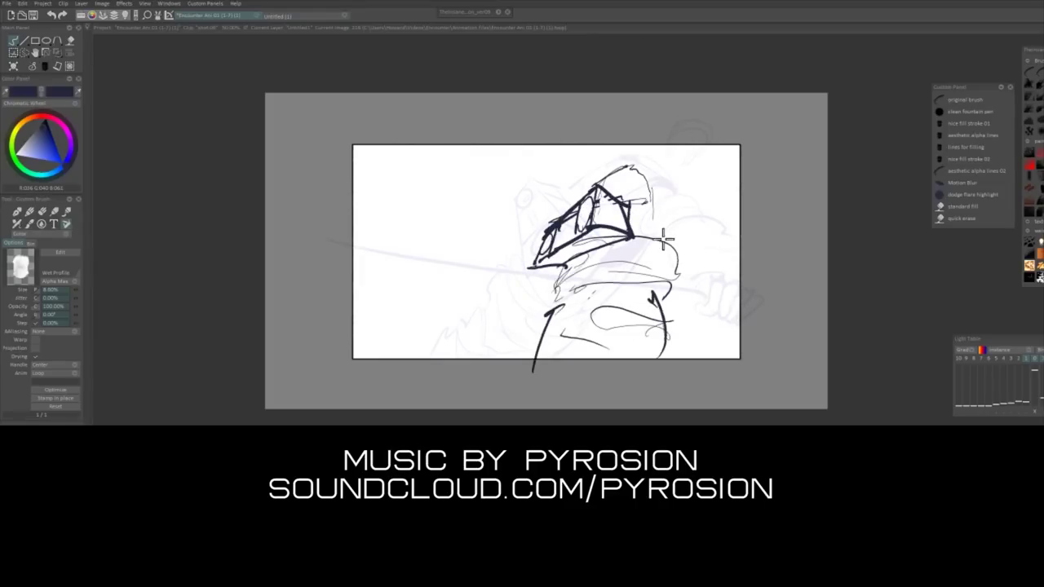
- Transform the close-up skier drawing so the body leans forward and the head sits higher in the frame
key(ctrl+t)
drag(682, 163, 669, 183)
key(ctrl+t)
drag(542, 352, 524, 349)
drag(639, 245, 639, 215)
key(Return)
- Add the long strands trailing behind the close-up skier's head and compare the drawing with the neighbouring frames
mouse_move(646, 155)
mouse_down()
mouse_move(726, 146)
mouse_move(630, 334)
mouse_move(593, 237)
mouse_up()
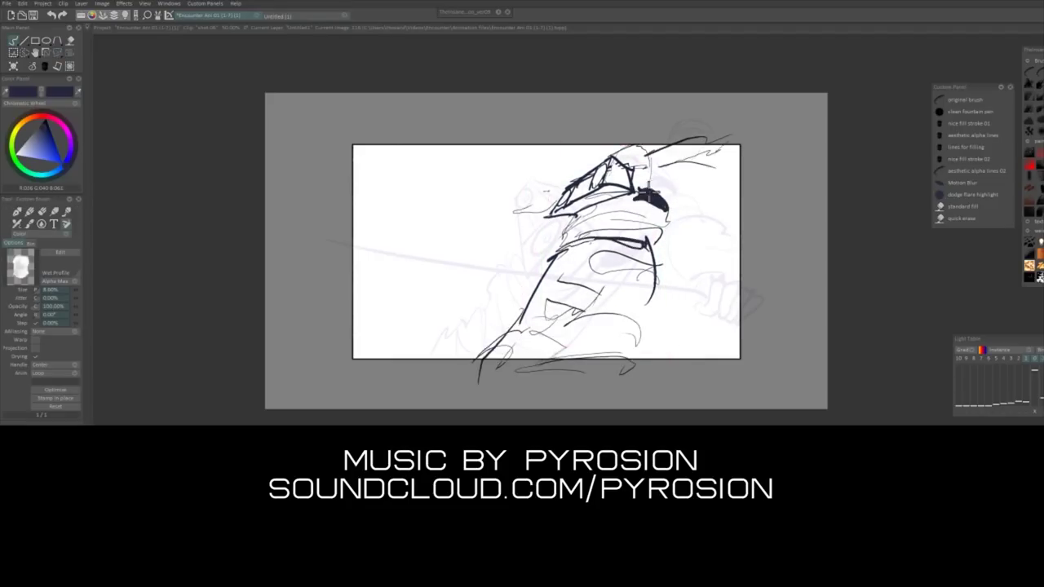
drag(767, 136, 724, 150)
key(Left)
key(Right)
key(Left)
key(Left)
key(Right)
key(Right)
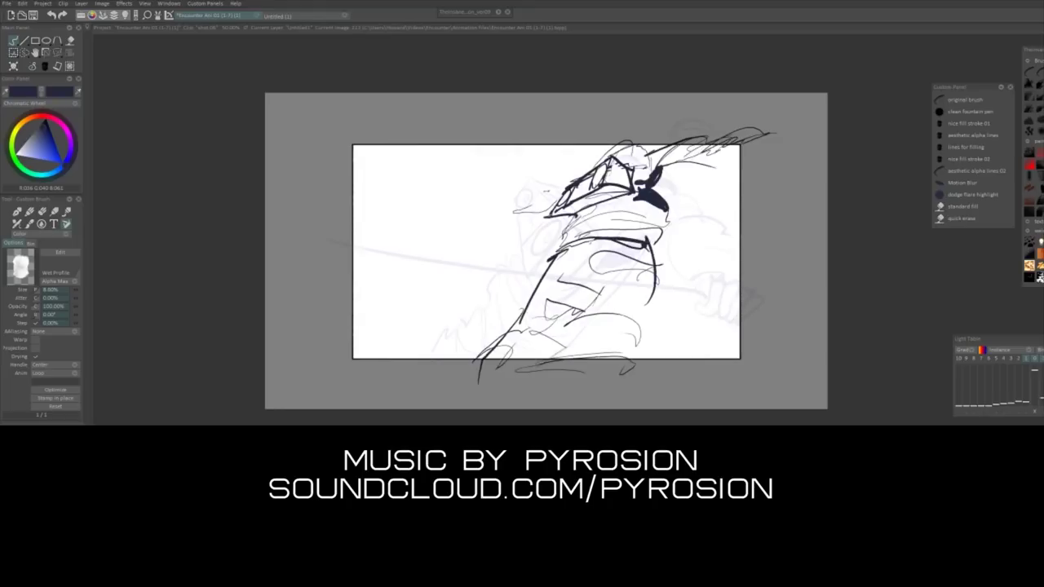
- Sketch a close-up of two banded ski boots standing on a long ski with an upturned tip on the following frame
key(Right)
mouse_move(494, 282)
mouse_down()
mouse_move(496, 192)
mouse_move(519, 177)
mouse_up()
key(ctrl+z)
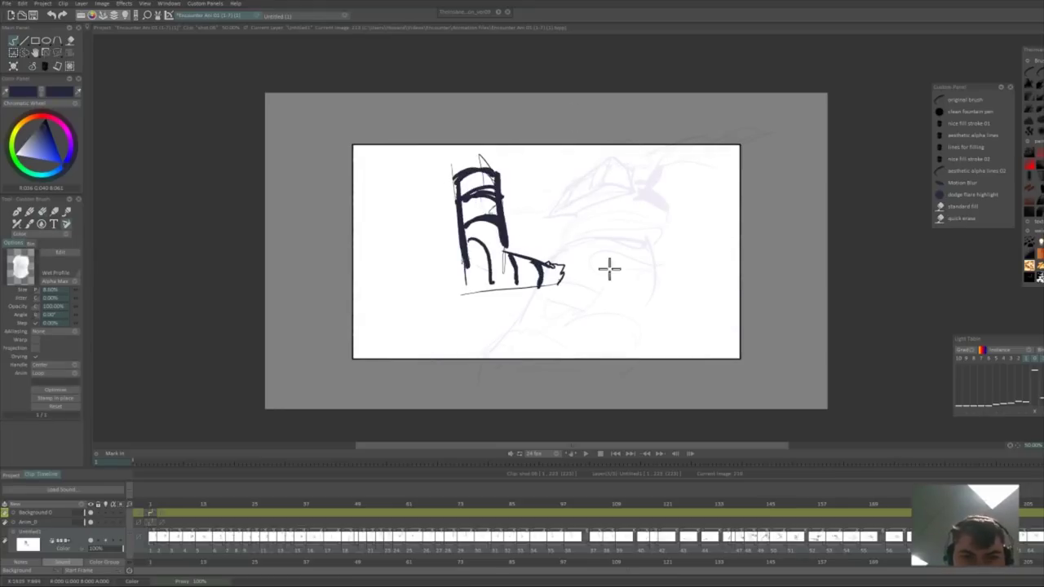
drag(684, 255, 732, 232)
drag(411, 175, 451, 177)
drag(418, 201, 451, 197)
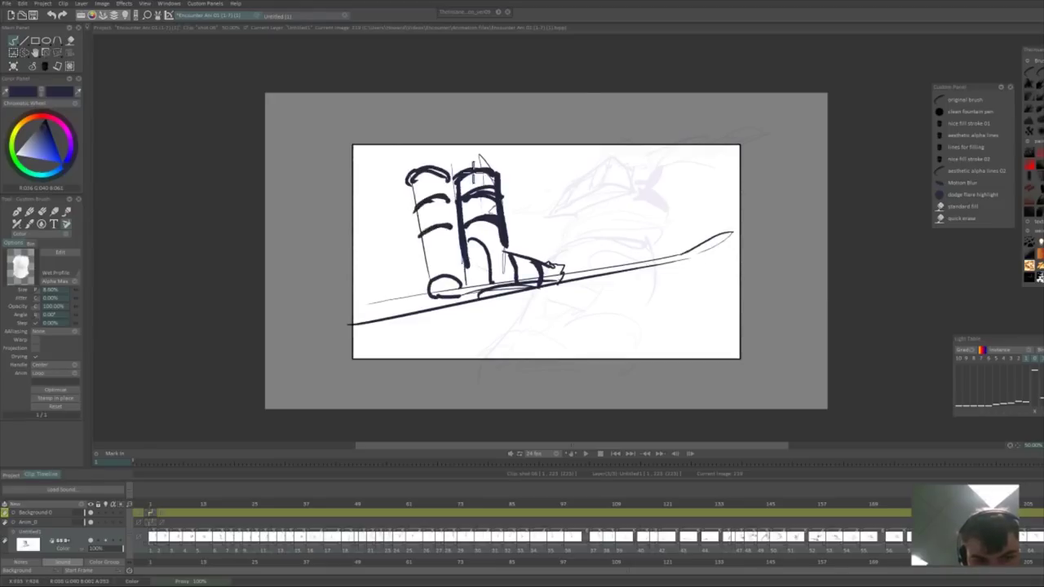
- Tilt the boot close-up to face downhill and add a smaller second boot and ski behind it
key(ctrl+z)
drag(708, 231, 691, 321)
key(b)
drag(483, 138, 469, 169)
drag(468, 177, 484, 181)
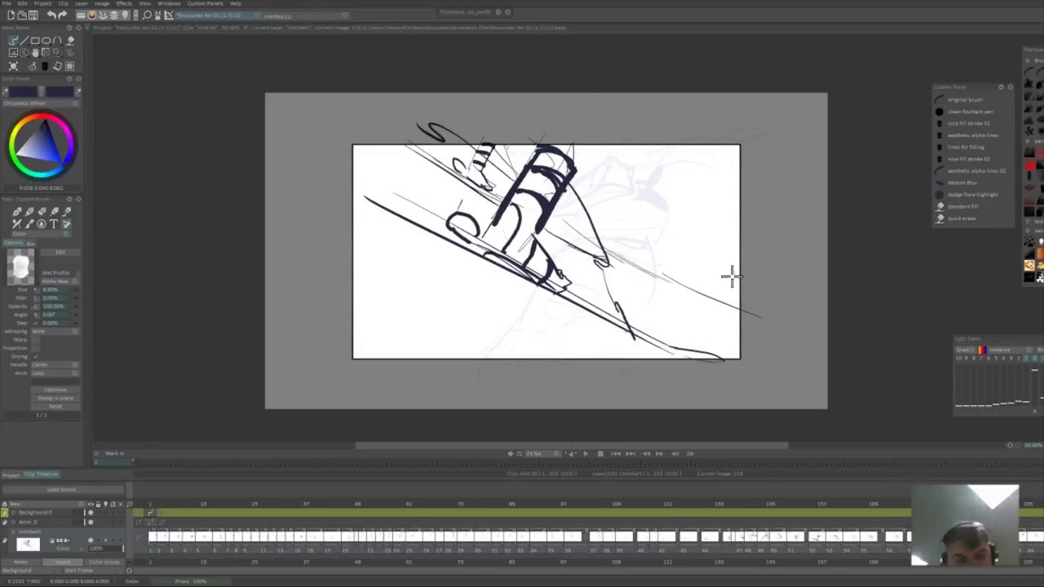
- Play back the animation, then select the snow trail lines at frame 167 and shift them lower behind the skier
click(586, 454)
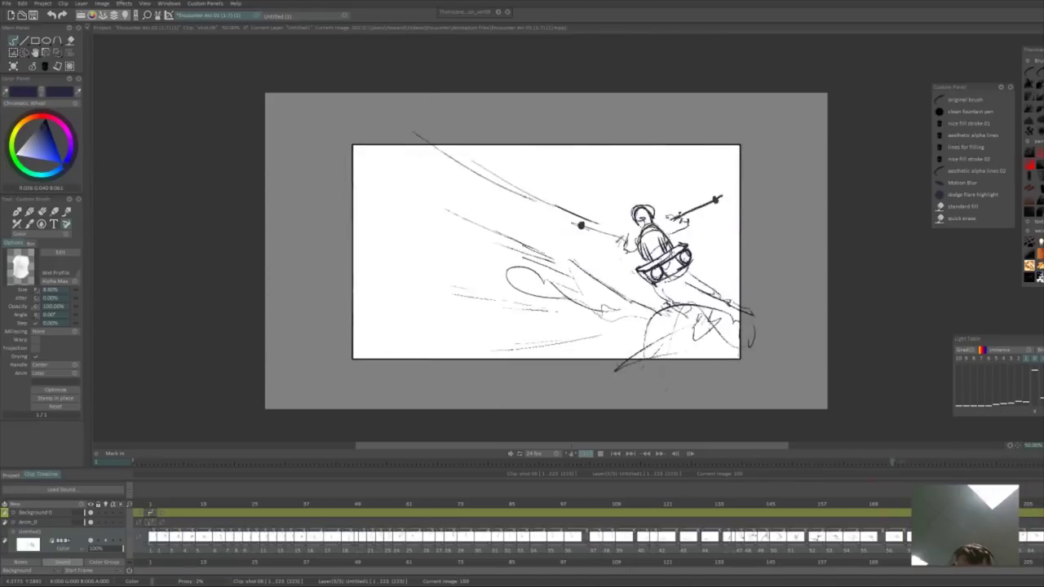
mouse_move(894, 504)
mouse_down()
mouse_move(851, 502)
mouse_move(865, 462)
mouse_up()
key(s)
drag(549, 298, 556, 390)
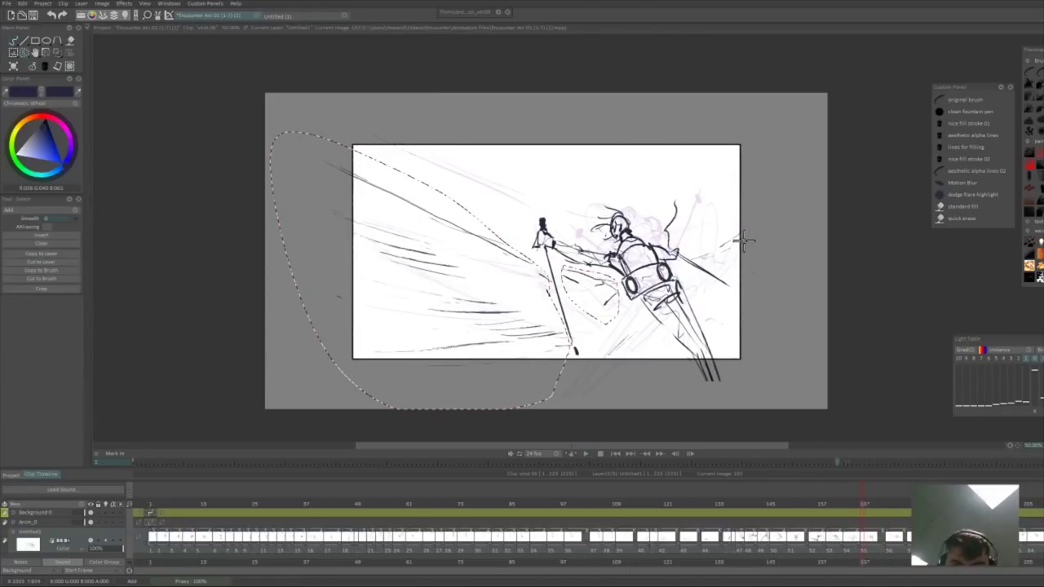
key(ctrl+t)
mouse_move(744, 241)
mouse_down()
mouse_move(707, 266)
mouse_move(737, 275)
mouse_up()
key(p)
drag(519, 173, 525, 237)
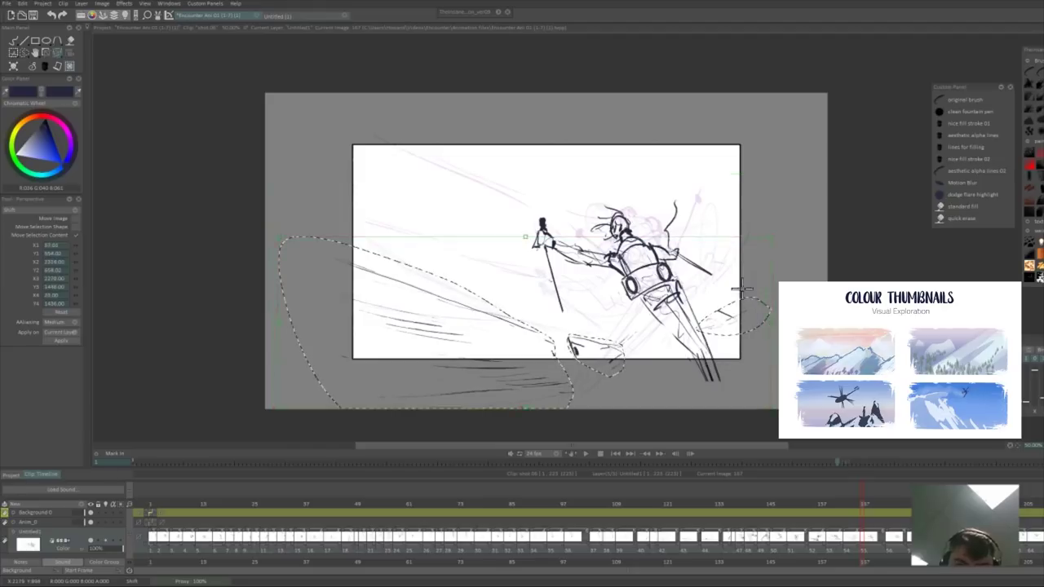
key(ctrl+d)
- Erase the old slope strokes at frame 163 and draw a long curved slope line lower behind the skier
key(b)
key(Left)
key(Right)
key(Left)
key(Left)
key(Right)
key(e)
mouse_move(445, 285)
mouse_down()
mouse_move(514, 321)
mouse_move(593, 332)
mouse_up()
key(b)
drag(672, 373, 756, 348)
key(ctrl+z)
drag(310, 308, 518, 372)
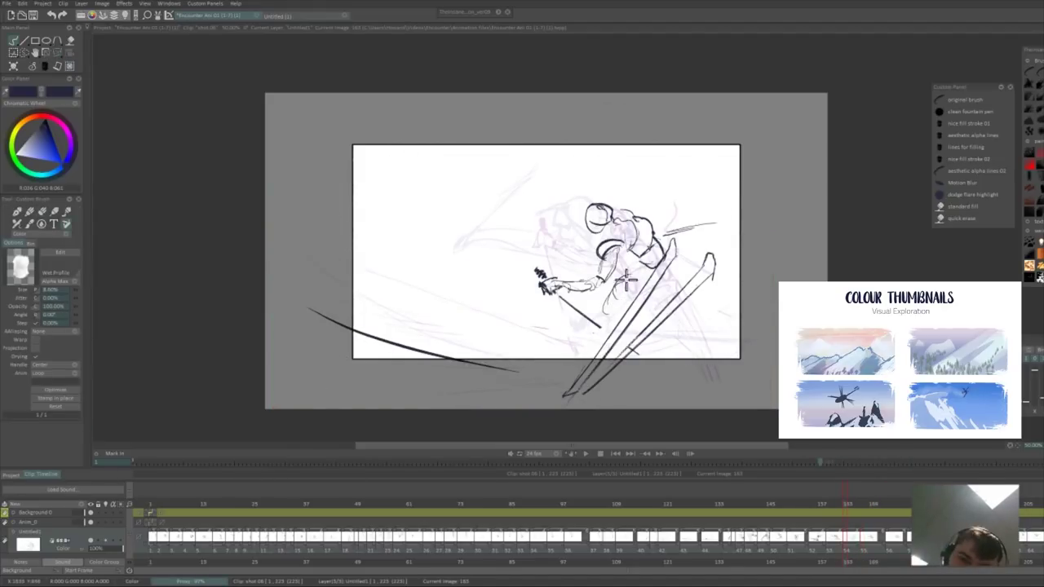
- Touch up the lines across the skier's skis at frame 163
drag(669, 303, 650, 313)
key(b)
mouse_move(674, 287)
mouse_down()
mouse_move(647, 314)
mouse_move(612, 319)
mouse_up()
key(e)
key(Right)
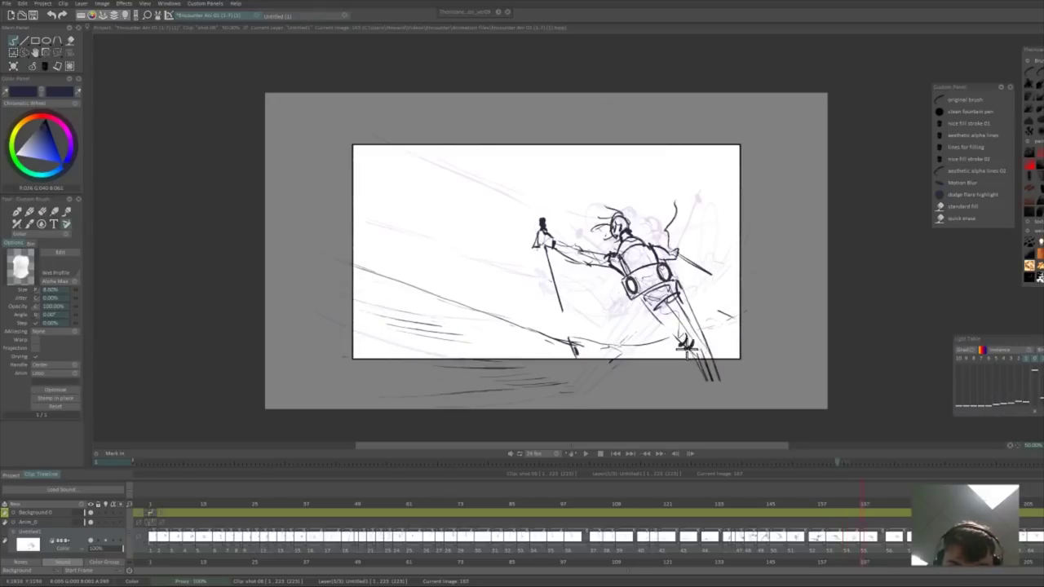
- Step back through the earlier drawings and scrub the timeline to review the skiing motion
key(Left)
key(Left)
key(Left)
key(Left)
key(Left)
key(Left)
key(Left)
key(Left)
key(Left)
key(Left)
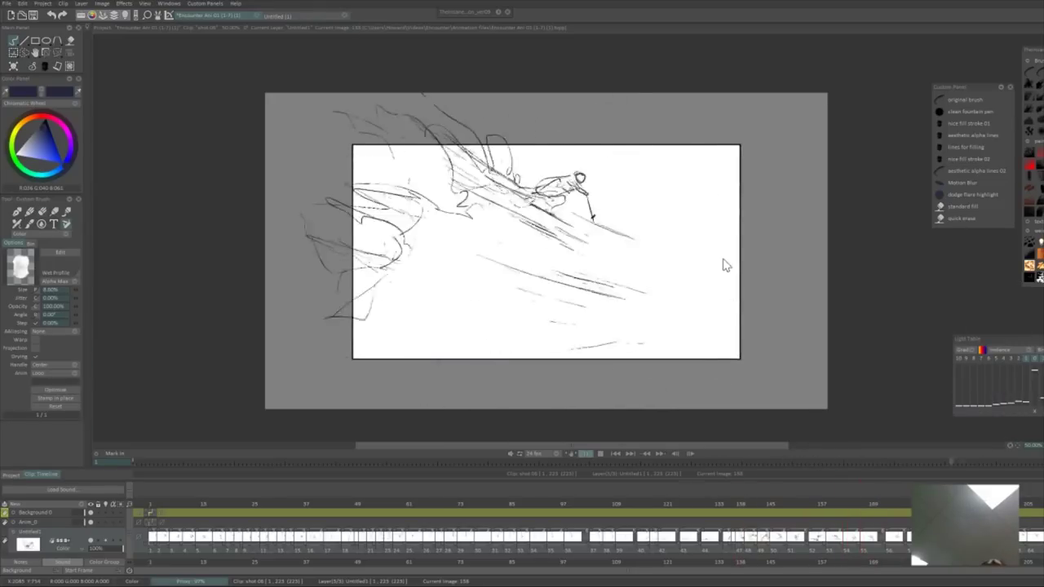
mouse_move(807, 507)
mouse_down()
mouse_move(908, 512)
mouse_move(972, 440)
mouse_move(903, 513)
mouse_move(914, 522)
mouse_move(871, 499)
mouse_up()
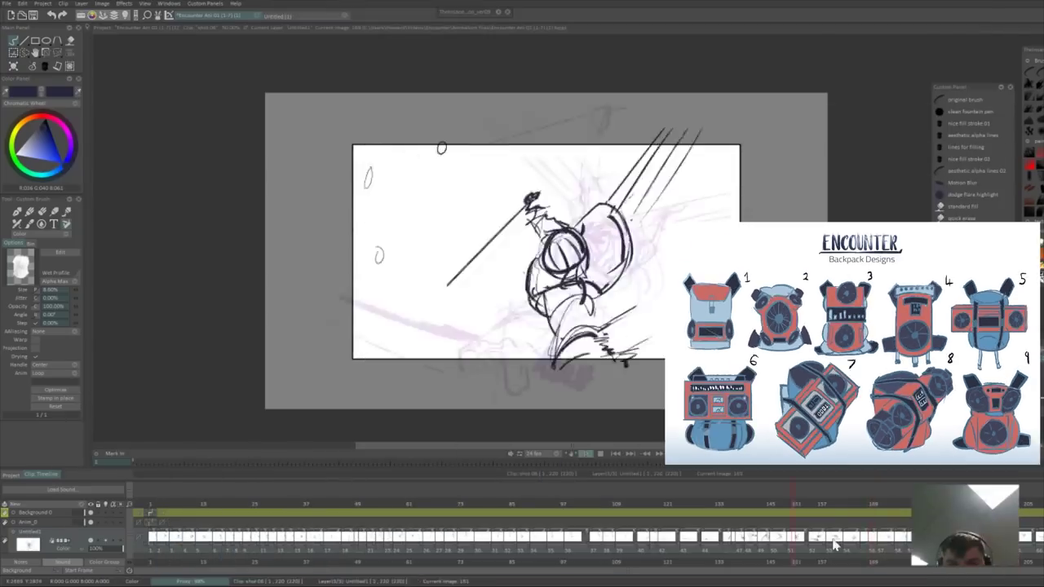
- Select the skier's upper body and poles at frame 138 and shrink them with a perspective transform
mouse_move(835, 541)
mouse_down()
mouse_move(704, 511)
mouse_move(739, 516)
mouse_up()
key(s)
drag(663, 307, 522, 236)
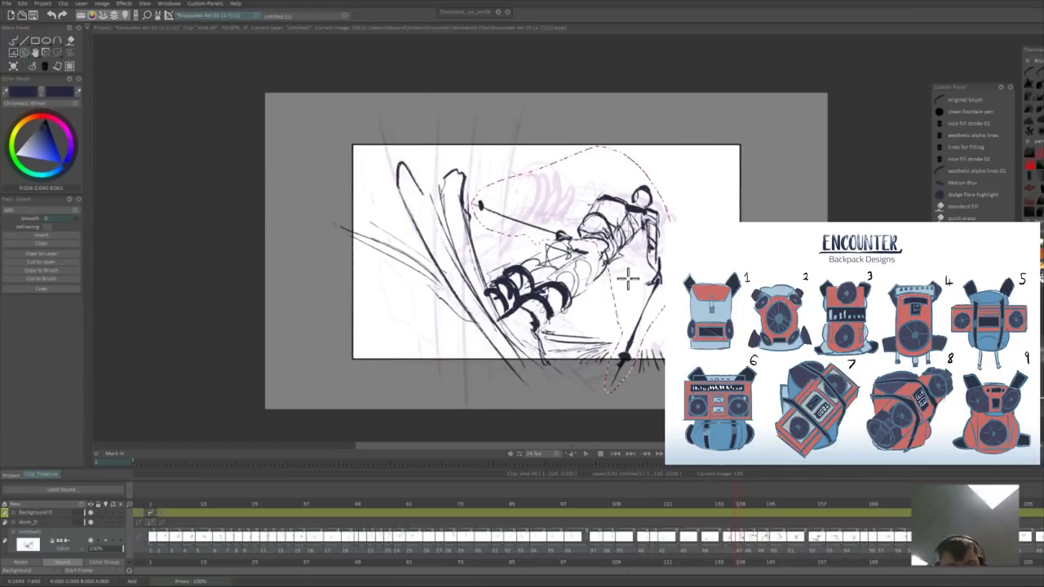
key(p)
drag(472, 149, 488, 155)
drag(677, 148, 652, 174)
key(Return)
key(b)
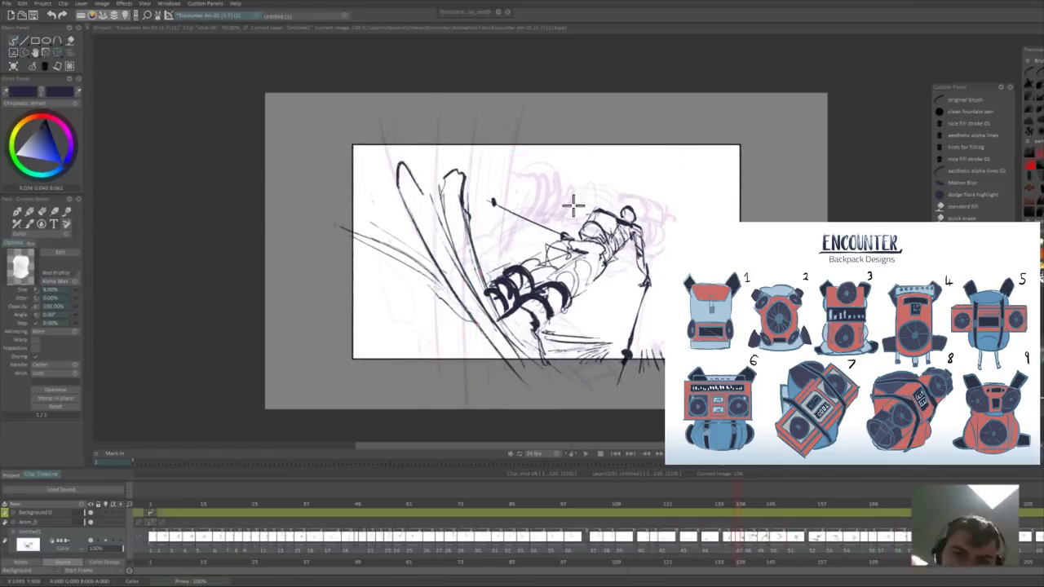
- Flip back and forth between the drawings around frames 135 to 138 to compare the skier's poses
key(Left)
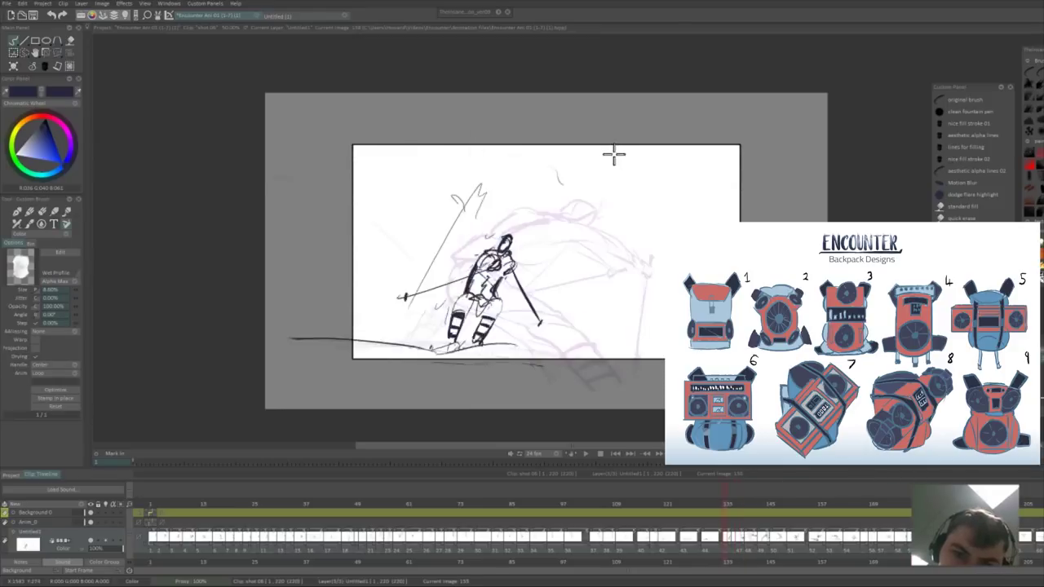
key(Right)
key(Right)
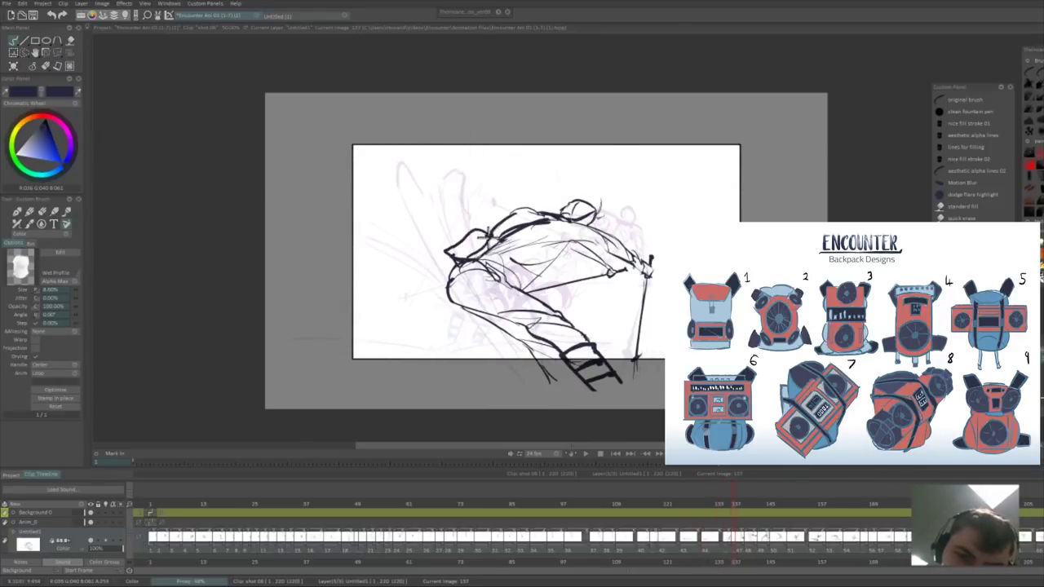
key(Left)
key(Left)
key(Left)
key(Left)
key(Right)
key(Right)
key(Right)
key(Right)
key(Right)
key(Left)
key(Left)
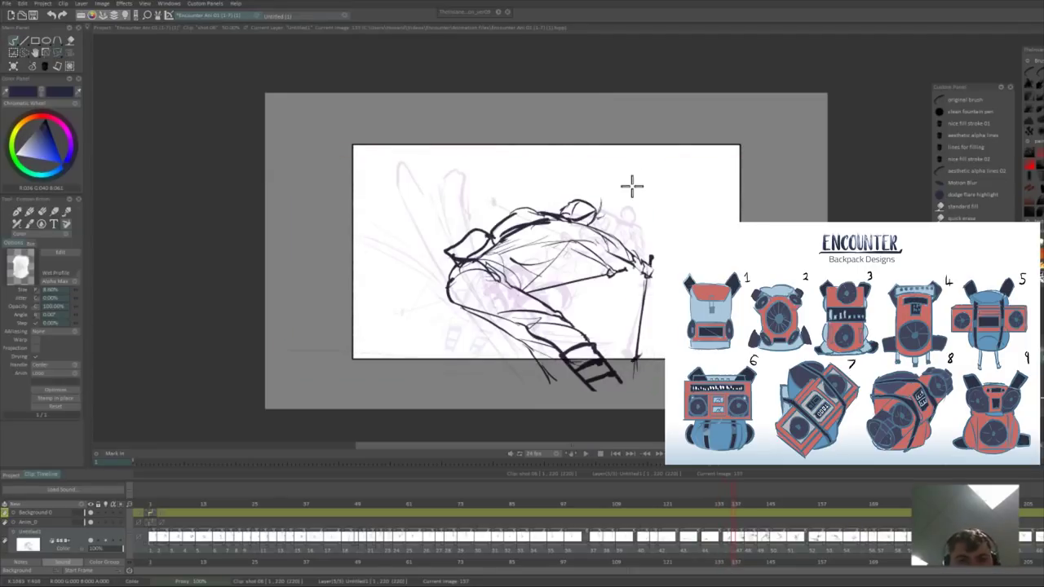
- Transform the bent-over skier's drawing at frame 137 and adjust the one at frame 138 to match
key(ctrl+t)
drag(633, 186, 593, 168)
drag(618, 264, 620, 280)
drag(548, 215, 540, 212)
key(Return)
key(Right)
key(ctrl+t)
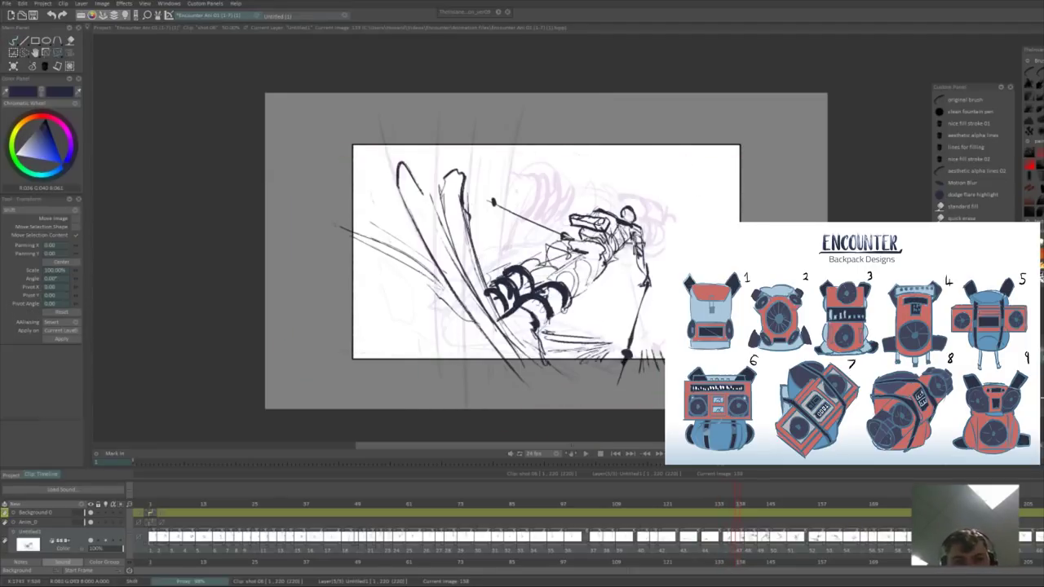
key(Right)
key(Return)
- Resize and reposition the skier's drawing at frame 140 to line up with the neighbouring poses
key(Right)
key(s)
key(ctrl+shift+t)
mouse_move(577, 164)
mouse_down()
mouse_move(710, 151)
mouse_move(716, 174)
mouse_move(703, 185)
mouse_up()
key(Return)
key(ctrl+t)
drag(705, 267, 705, 254)
key(Return)
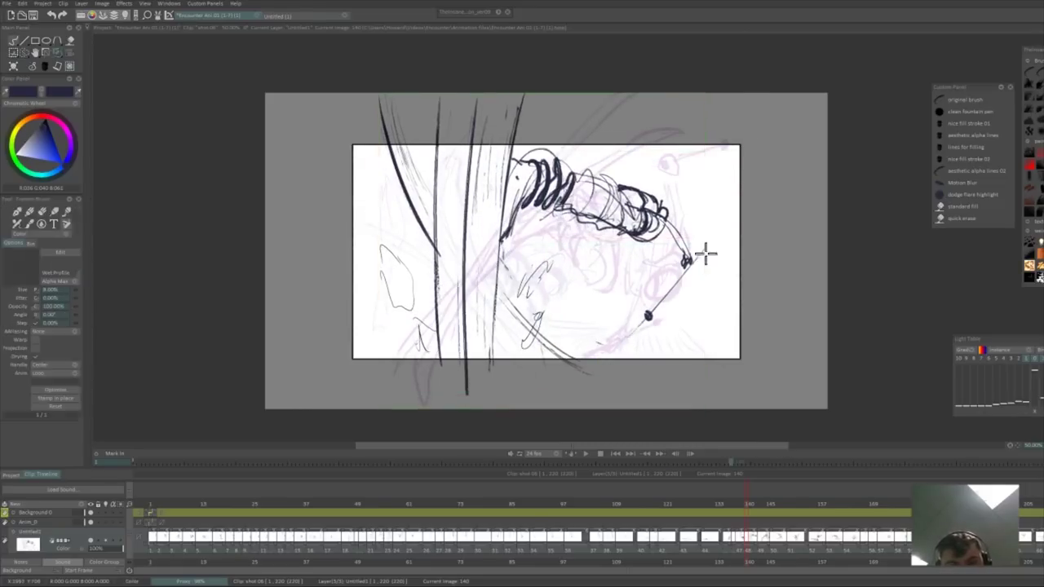
- Transform the skier's drawings on the two poses following frame 140, moving them higher in the frame
key(Right)
key(ctrl+t)
drag(741, 100, 709, 125)
drag(685, 177, 688, 169)
key(Return)
key(Right)
key(ctrl+t)
mouse_move(632, 233)
mouse_down()
mouse_move(672, 187)
mouse_move(653, 203)
mouse_move(657, 179)
mouse_up()
key(Return)
- Shift the drawing of the skier reaching a hand toward the viewer upward around frame 150
key(Right)
key(Right)
key(ctrl+t)
key(Return)
key(Left)
key(ctrl+t)
key(Return)
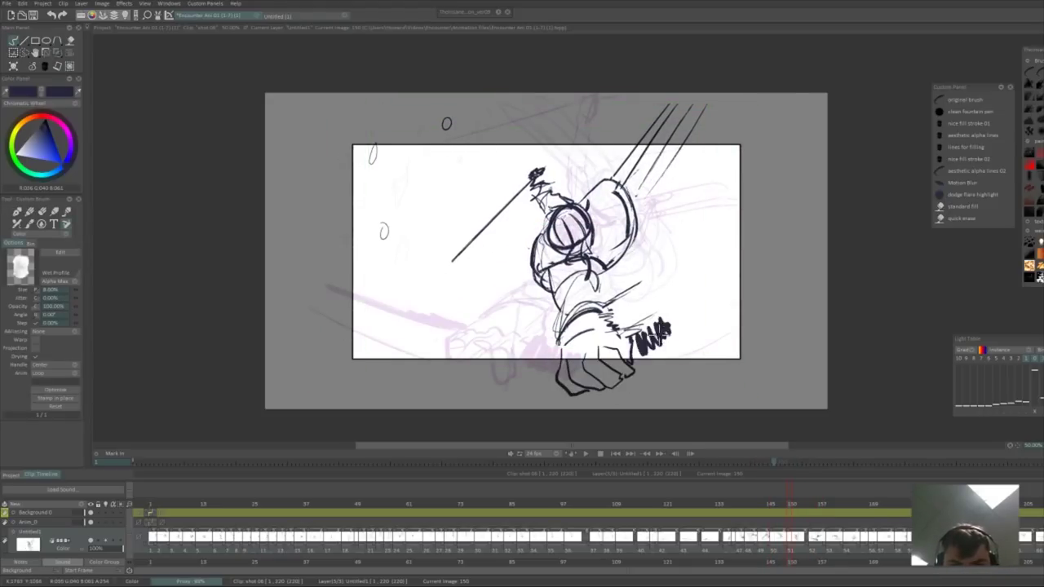
- Erase stray strokes around the skier's hand and pole tip at frame 150, then play the animation from about frame 140
key(e)
drag(641, 357, 671, 337)
drag(632, 334, 659, 326)
drag(464, 253, 461, 248)
key(Right)
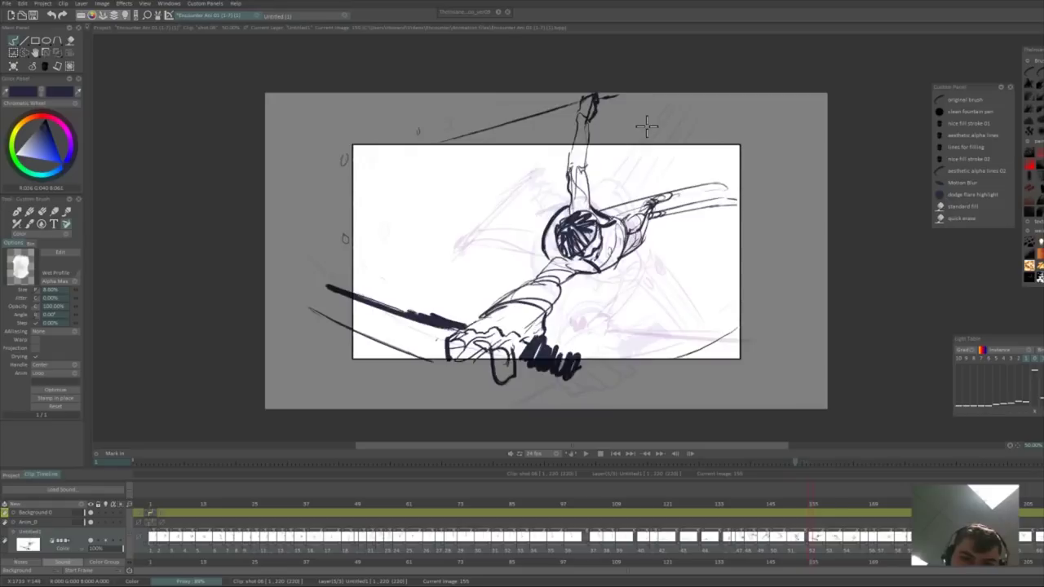
key(Left)
key(Right)
click(749, 503)
key(Return)
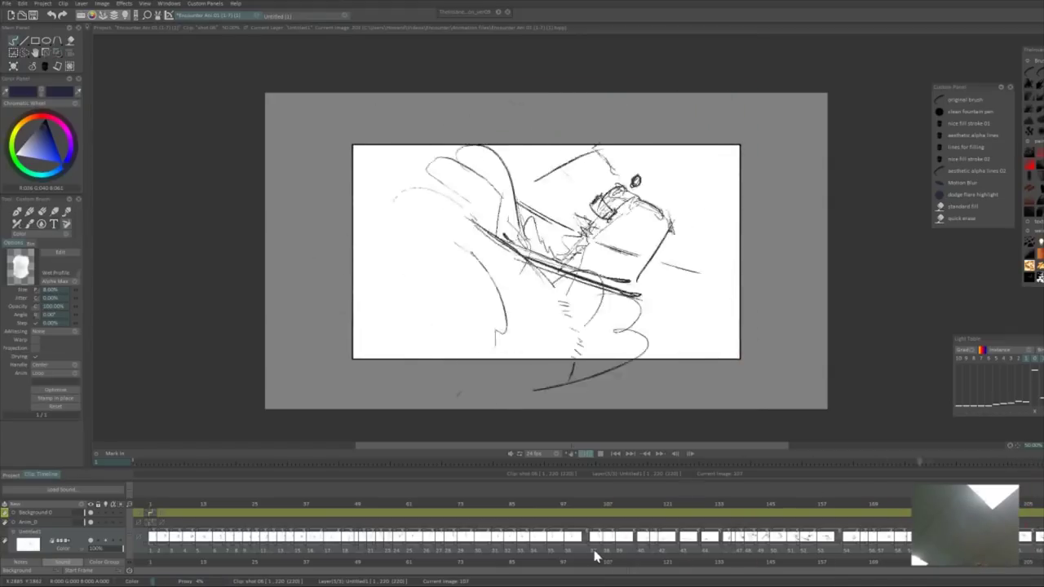
- Select the boot shafts in the downhill boot close-up and rotate them upright above the skis
click(1025, 536)
click(1039, 537)
key(s)
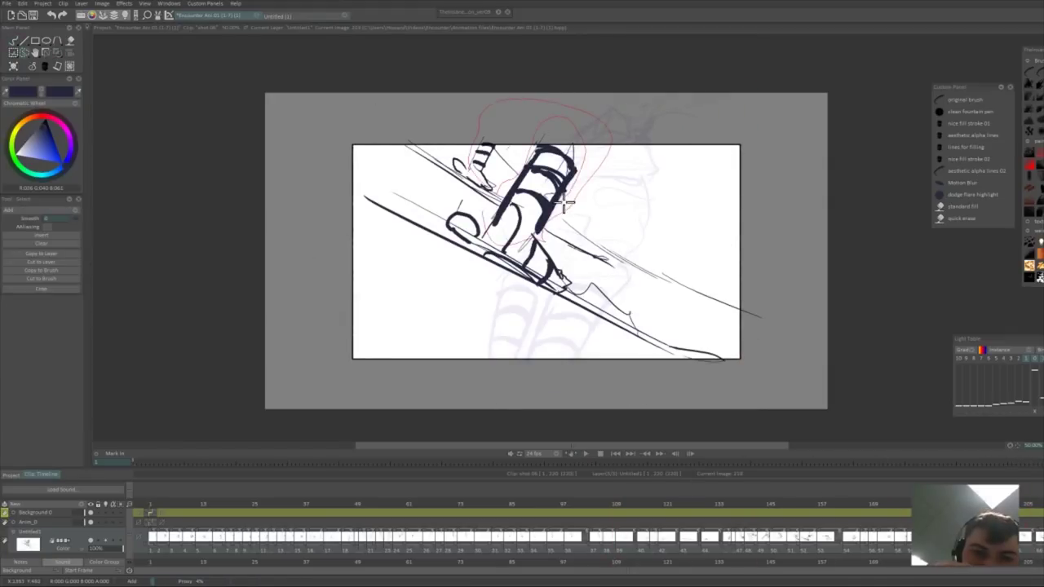
key(ctrl+t)
mouse_move(548, 112)
mouse_down()
mouse_move(522, 105)
mouse_move(511, 82)
mouse_up()
drag(516, 155, 523, 165)
key(Return)
key(b)
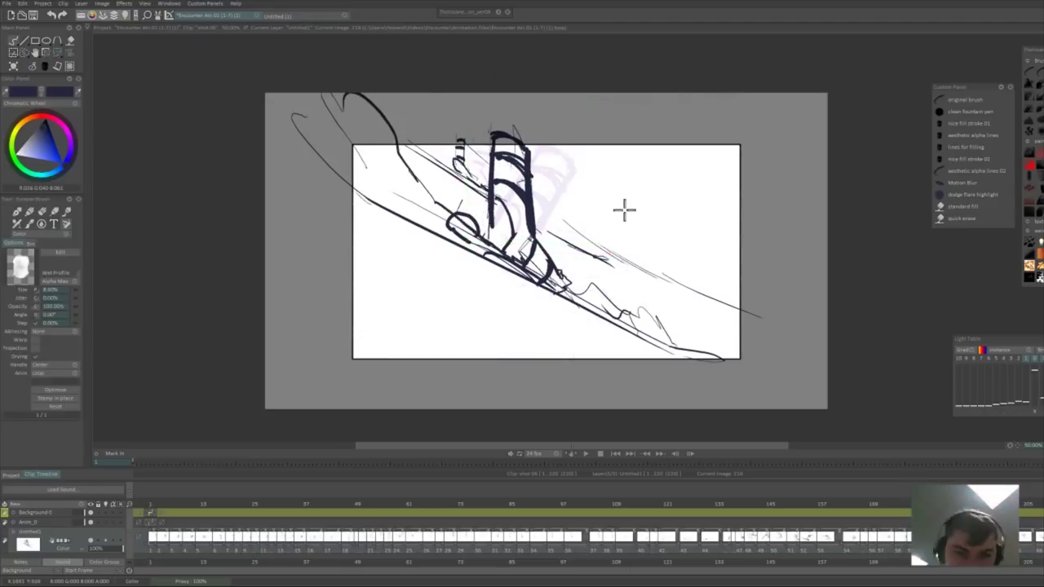
- Draw the next boot close-up with a banded boot on sloping ski lines and a curved stroke behind it
key(Right)
drag(540, 152, 557, 271)
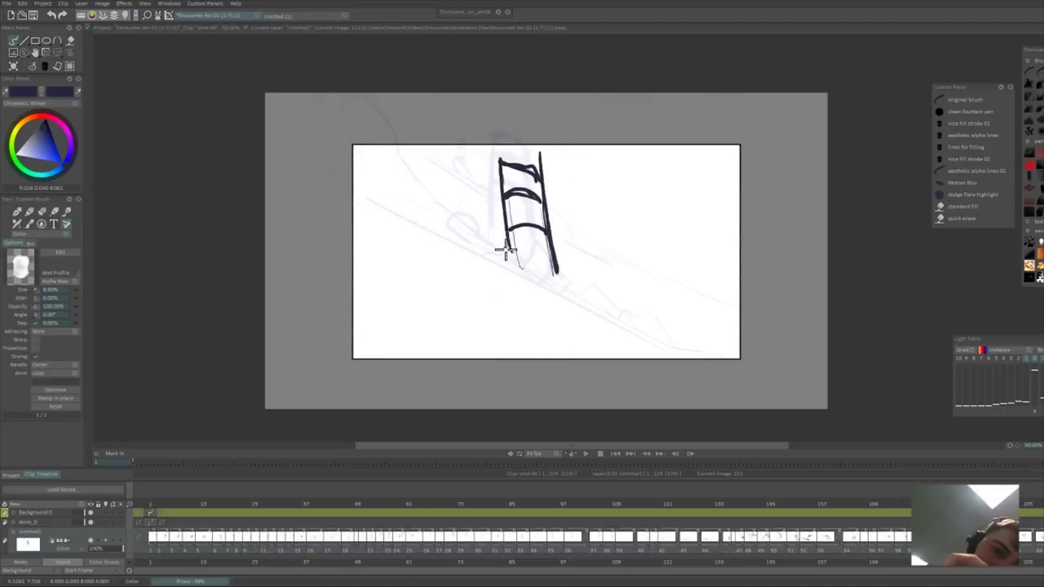
drag(397, 240, 728, 326)
drag(418, 255, 781, 346)
drag(267, 98, 502, 237)
drag(551, 222, 735, 351)
key(ctrl+z)
key(ctrl+z)
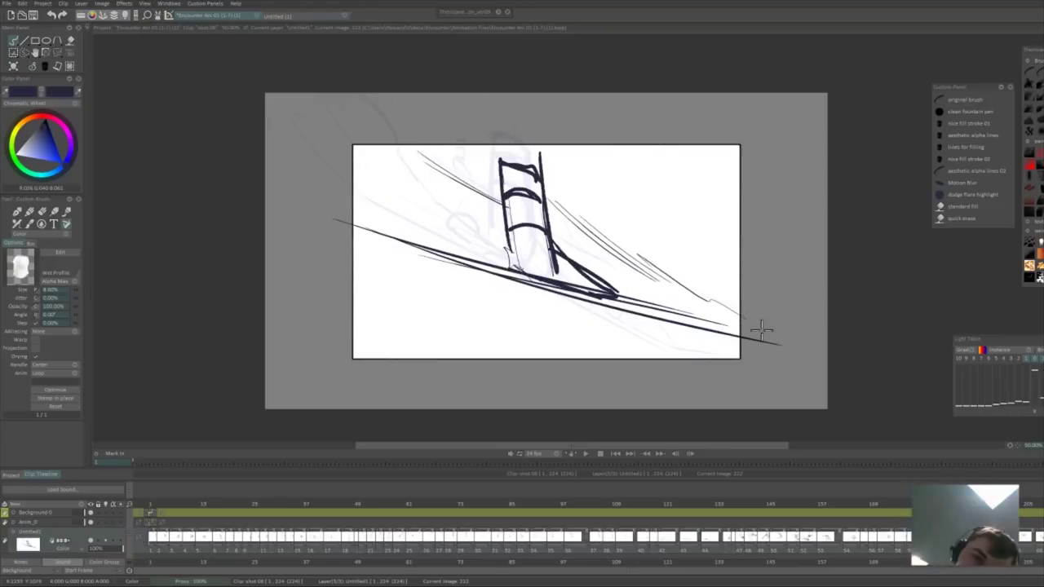
key(ctrl+z)
drag(287, 117, 504, 213)
- Move the new boot close-up drawing further down the slope so the ski tips leave the frame
key(ctrl+t)
drag(569, 210, 672, 257)
key(Return)
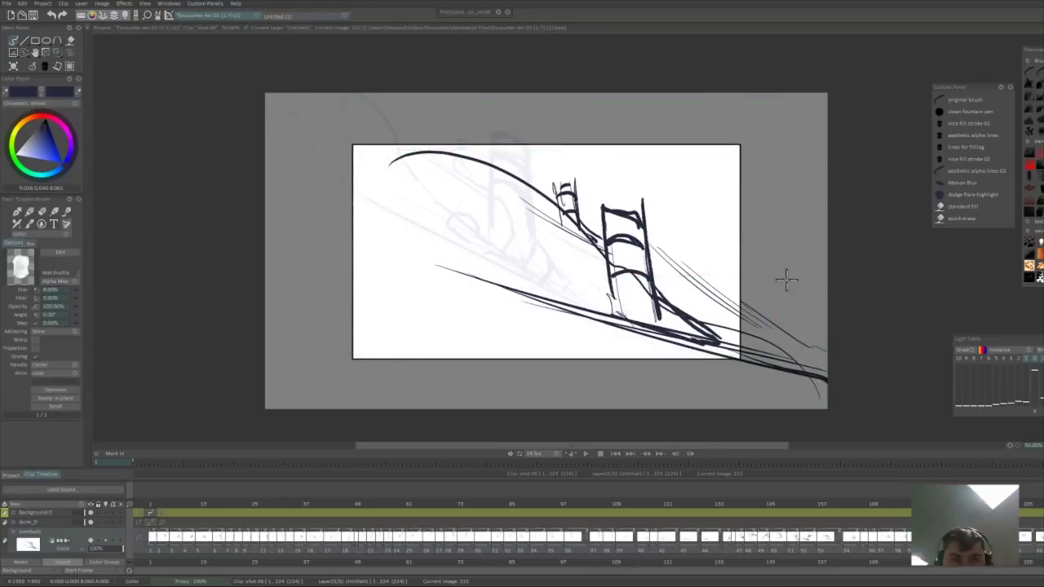
- Erase the long ski lines behind the boot in the close-up and sketch snow spray strokes in their place
key(Left)
key(ctrl+t)
key(Right)
key(e)
drag(607, 280, 620, 313)
drag(583, 314, 455, 272)
key(b)
drag(594, 313, 499, 311)
drag(595, 328, 468, 333)
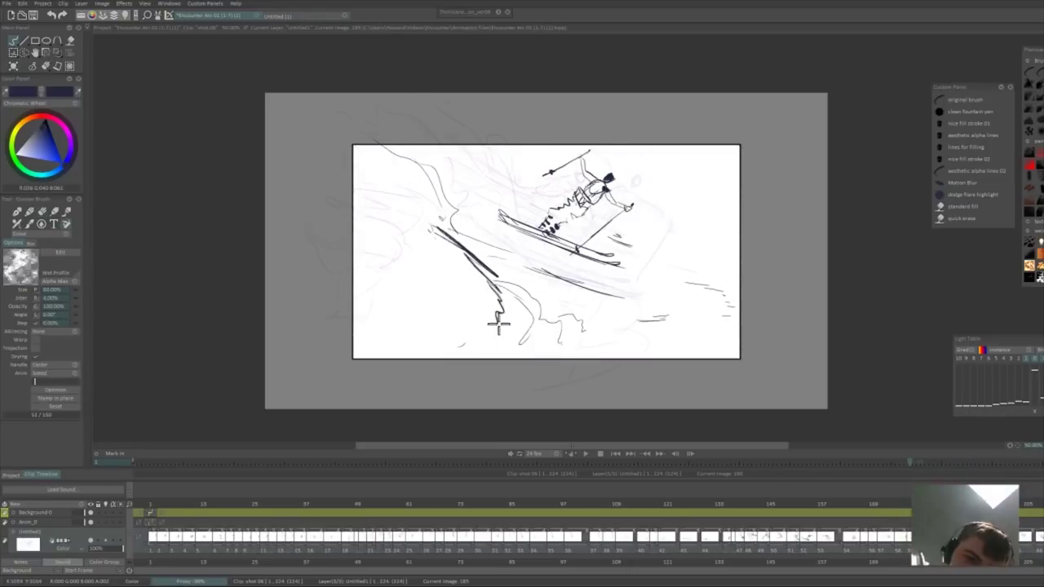
- Draw jagged snow spray and trailing strokes below the small skier's skis in the frame around 185
key(n)
drag(498, 276, 534, 304)
drag(536, 307, 544, 349)
drag(551, 310, 545, 350)
drag(535, 306, 626, 334)
drag(571, 315, 584, 341)
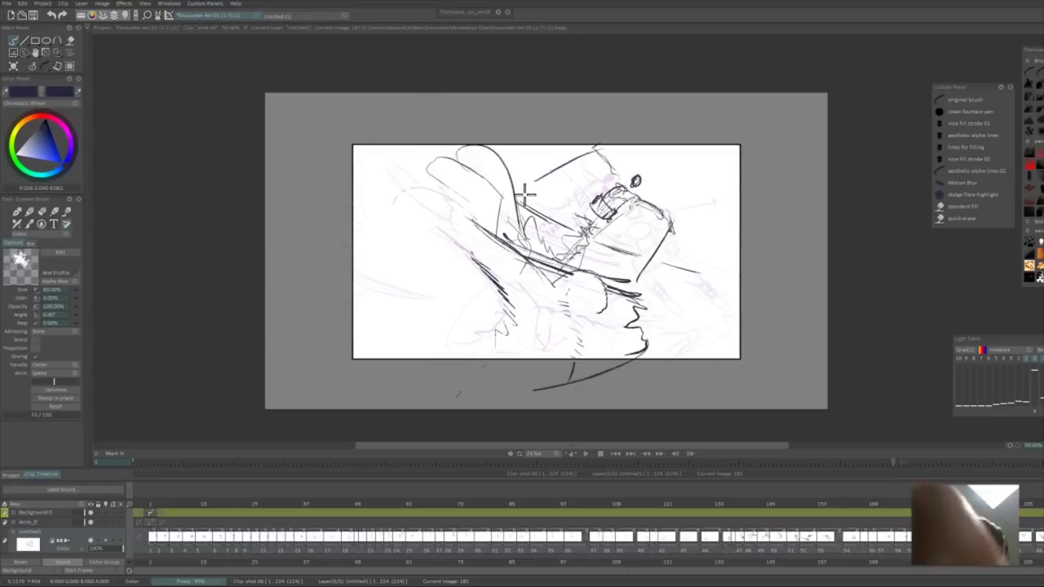
- Draw snow trail contours sweeping down the slope behind the skier in this frame and the following one
key(ctrl+z)
drag(396, 195, 416, 187)
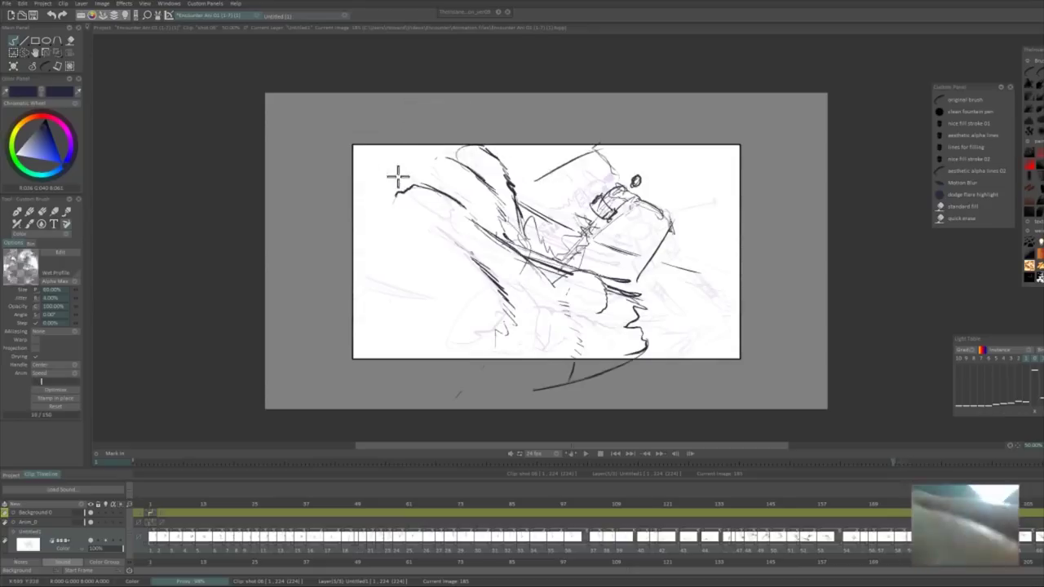
key(Right)
drag(347, 159, 443, 256)
key(ctrl+z)
key(Left)
key(Right)
drag(355, 176, 499, 284)
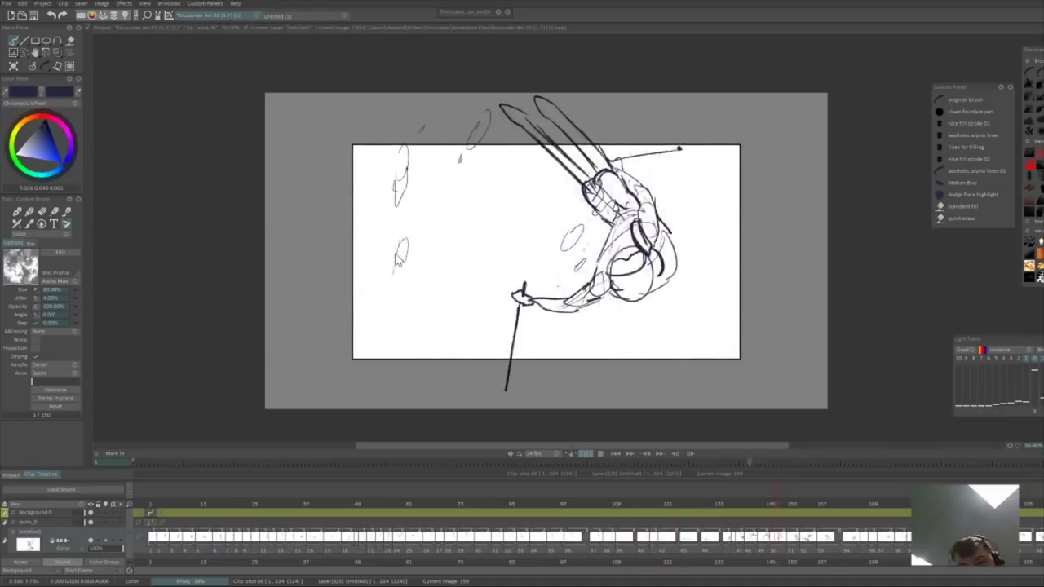
- Reshape the vertical skier drawing around frame 113 and transform the selected skier in the drawing that follows
click(627, 490)
key(ctrl+t)
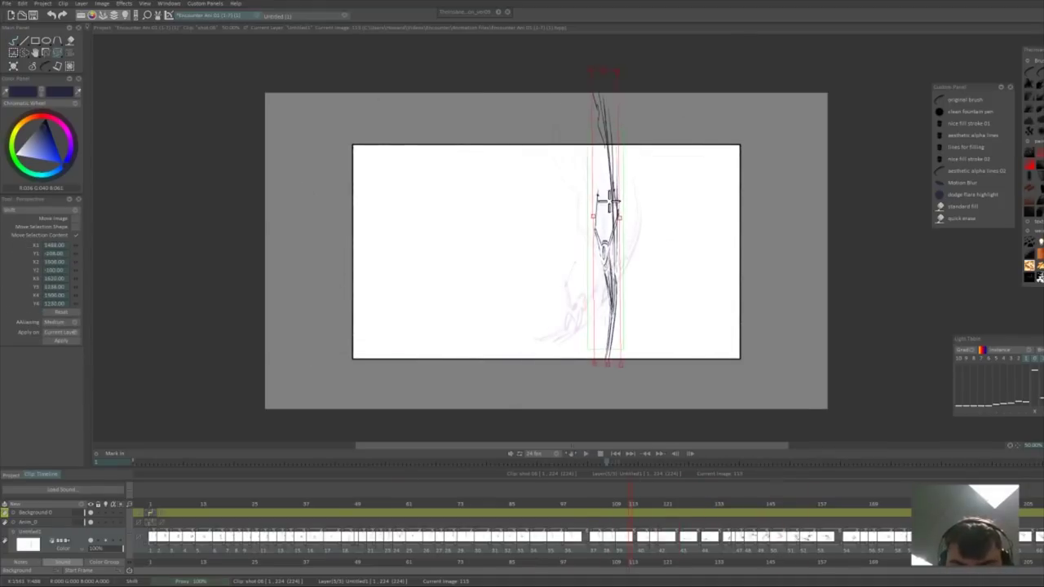
mouse_move(630, 499)
mouse_down()
mouse_move(508, 515)
mouse_move(631, 500)
mouse_up()
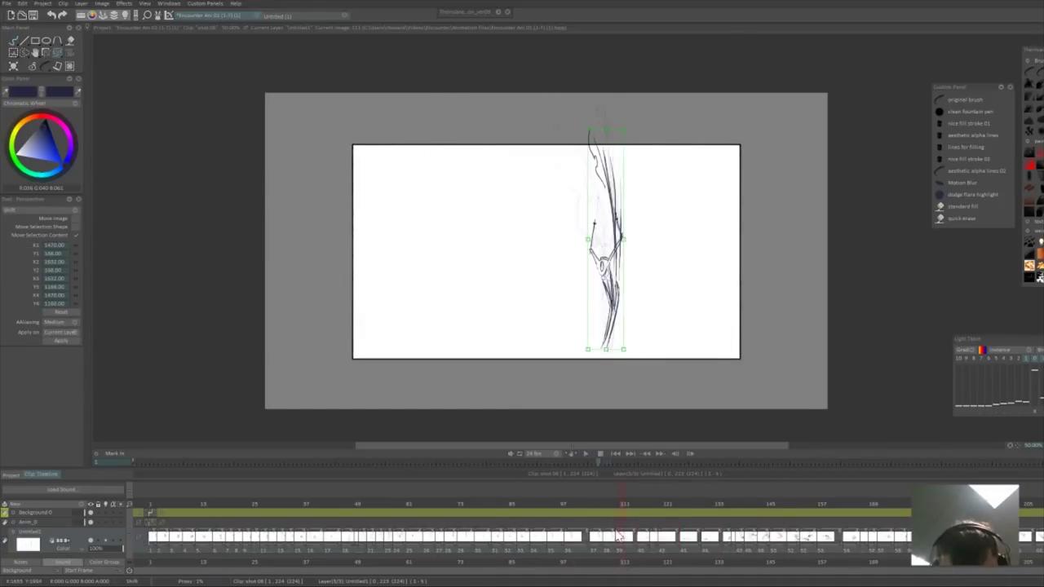
mouse_move(619, 537)
mouse_down()
mouse_move(743, 504)
mouse_move(645, 502)
mouse_up()
key(s)
mouse_move(590, 276)
mouse_down()
mouse_move(601, 336)
mouse_move(568, 351)
mouse_up()
key(ctrl+t)
- Sketch a new skier pose at frame 114 with raised poles, downward-pointing skis and a long curved trail above
mouse_move(637, 504)
mouse_down()
mouse_move(480, 545)
mouse_move(639, 514)
mouse_move(635, 535)
mouse_up()
key(b)
scroll(608, 297, up, 1)
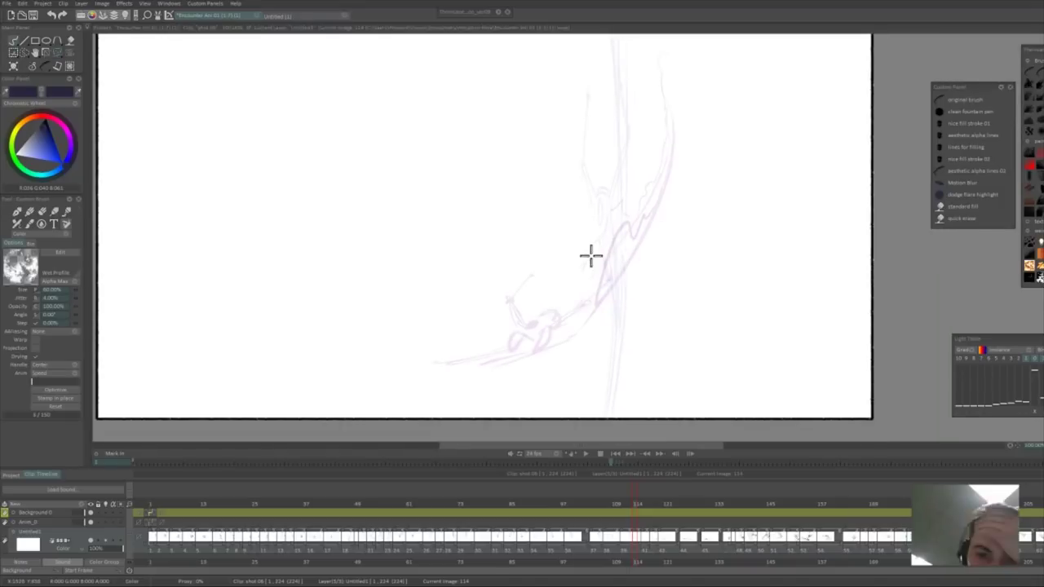
click(940, 147)
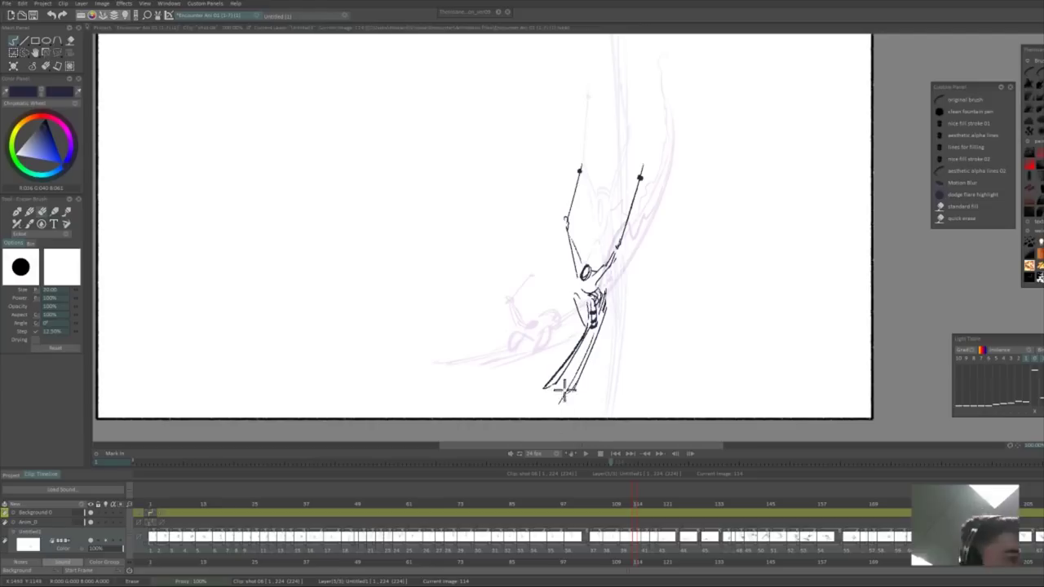
key(e)
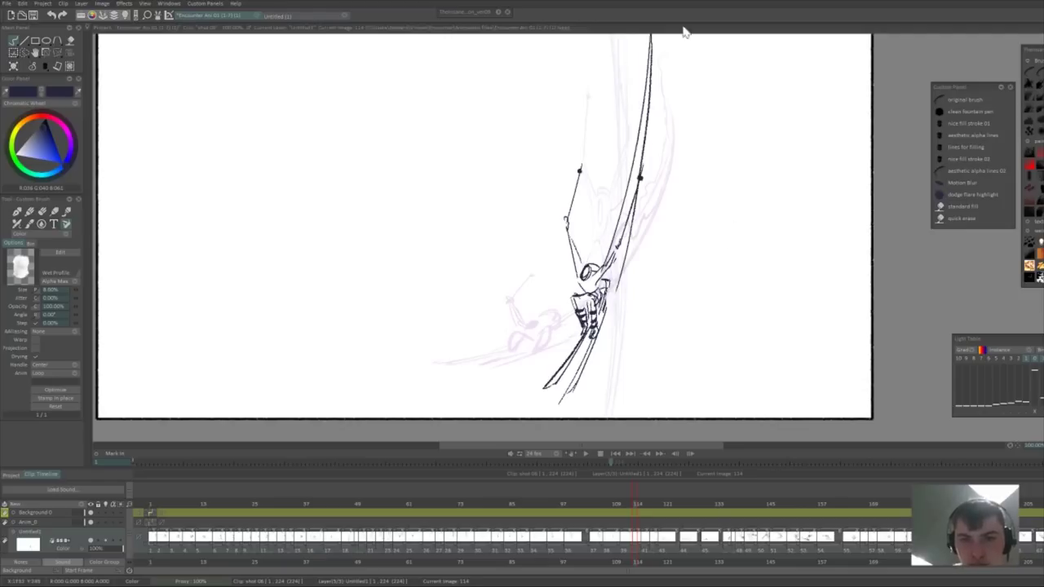
- Play the animation from about frame 50 to review the new skier pose in motion
key(Right)
key(Right)
key(Right)
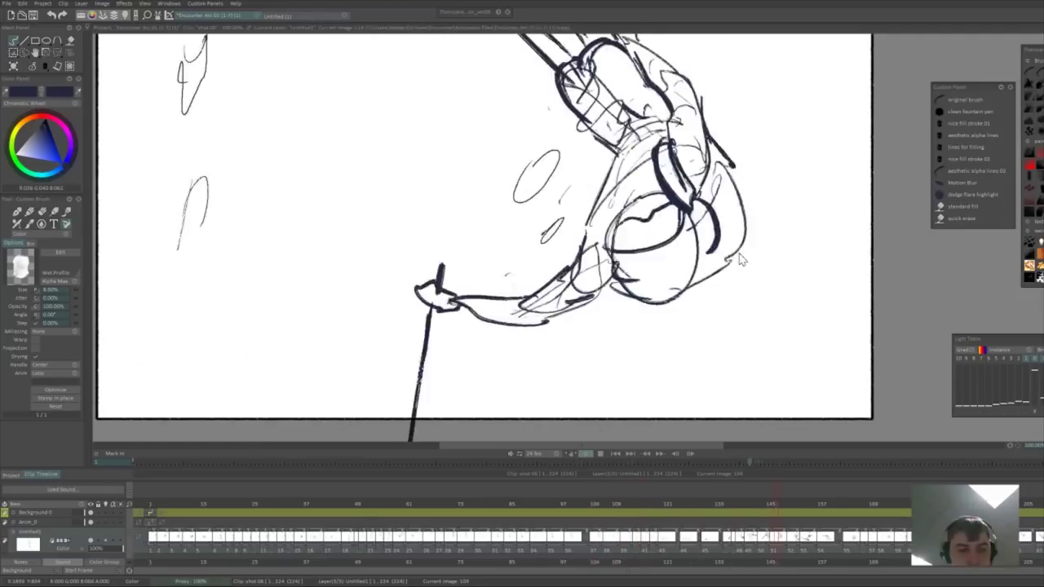
scroll(742, 260, down, 1)
click(364, 512)
key(Return)
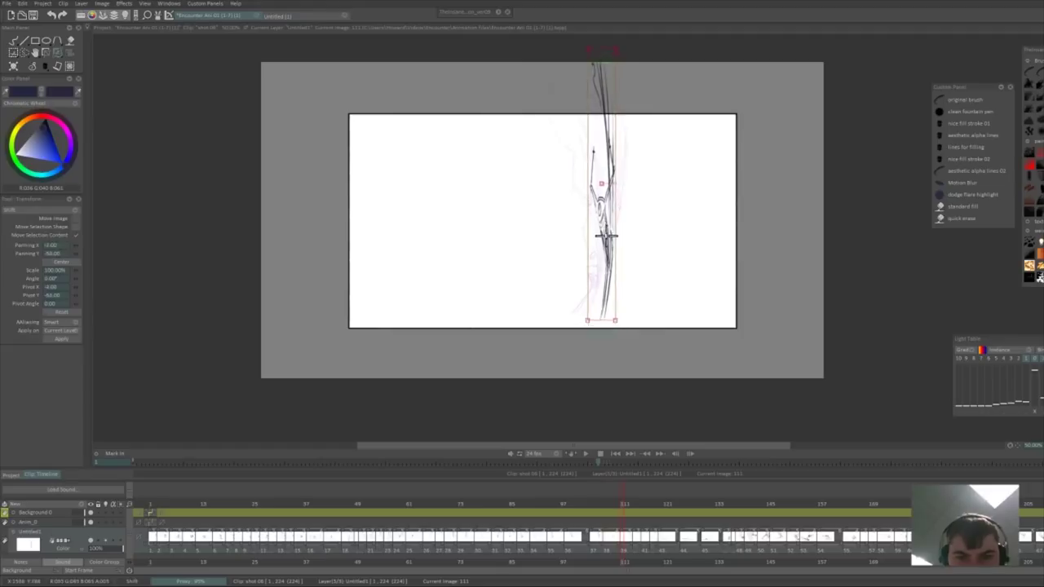
- Move the skier drawing at frame 111 upward and play the animation from earlier frames
key(ctrl+t)
click(517, 505)
key(Return)
click(345, 505)
key(Return)
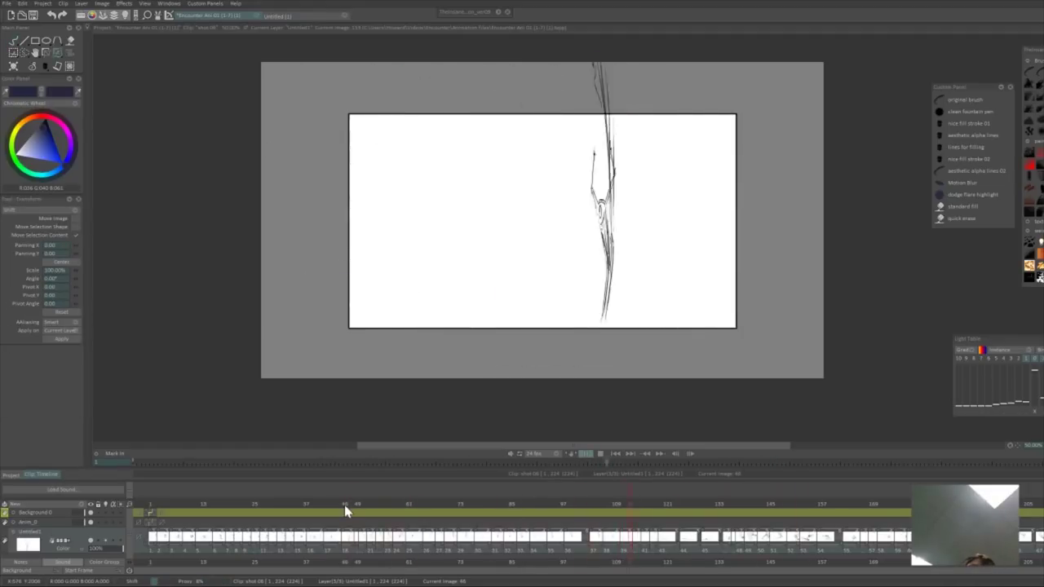
- Slant the skier's legs and boots down the slope in the frame 211 close-up with a perspective transform
mouse_move(344, 510)
mouse_down()
mouse_move(560, 503)
mouse_move(550, 513)
mouse_move(754, 518)
mouse_move(501, 562)
mouse_move(821, 509)
mouse_move(1032, 515)
mouse_up()
key(space)
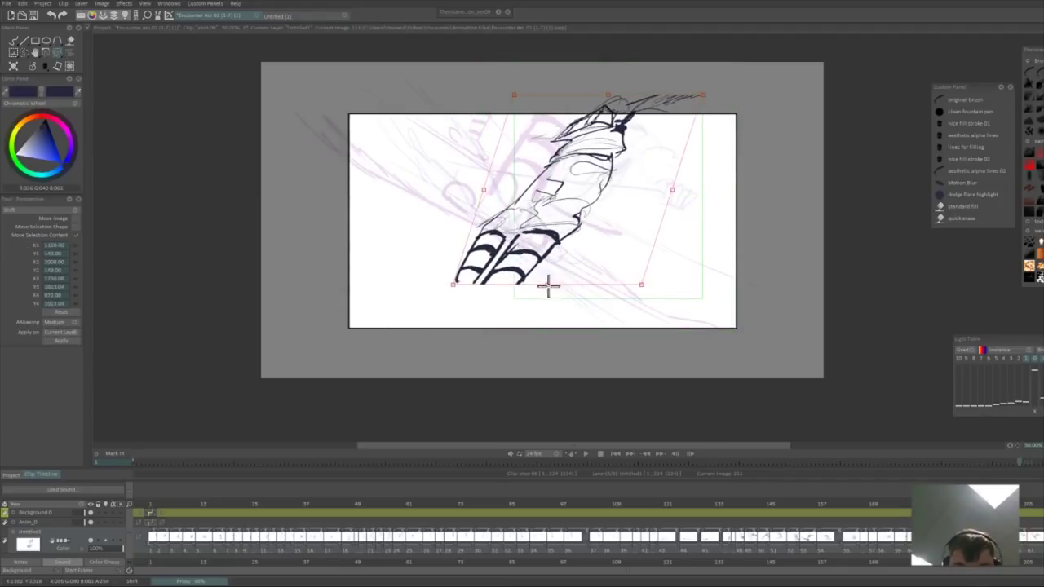
drag(651, 296, 668, 302)
drag(415, 294, 419, 281)
key(Return)
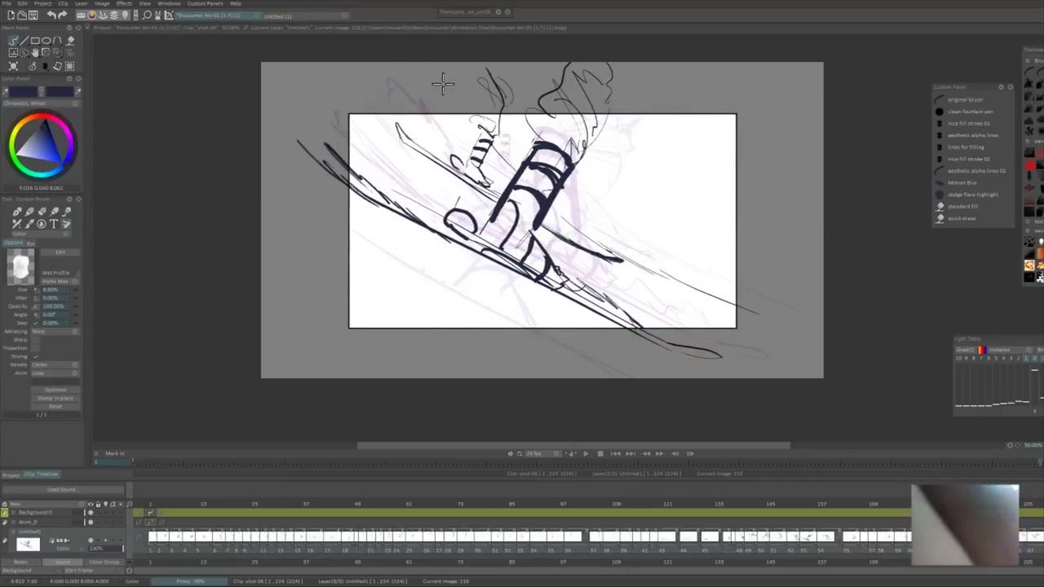
- Compare the boot close-ups around frame 216, transform the drawing slightly to the right and play the animation
key(Right)
key(Right)
key(Left)
key(Left)
key(Right)
key(ctrl+t)
drag(682, 207, 700, 207)
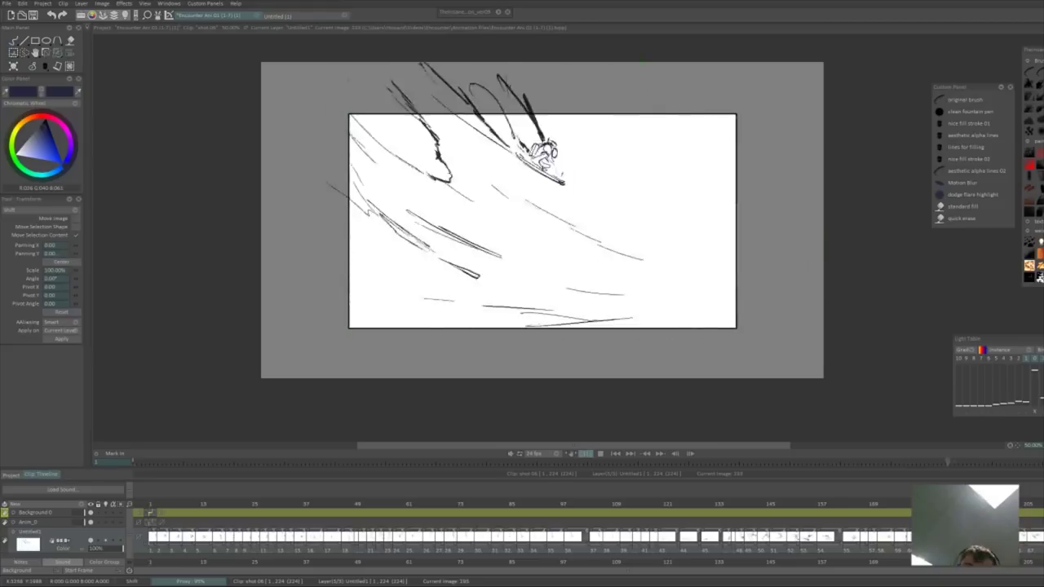
key(Return)
- Erase the thin curve behind the boots in frame 211 and sketch snow spray lines rising up the slope
key(Right)
key(Right)
key(b)
key(e)
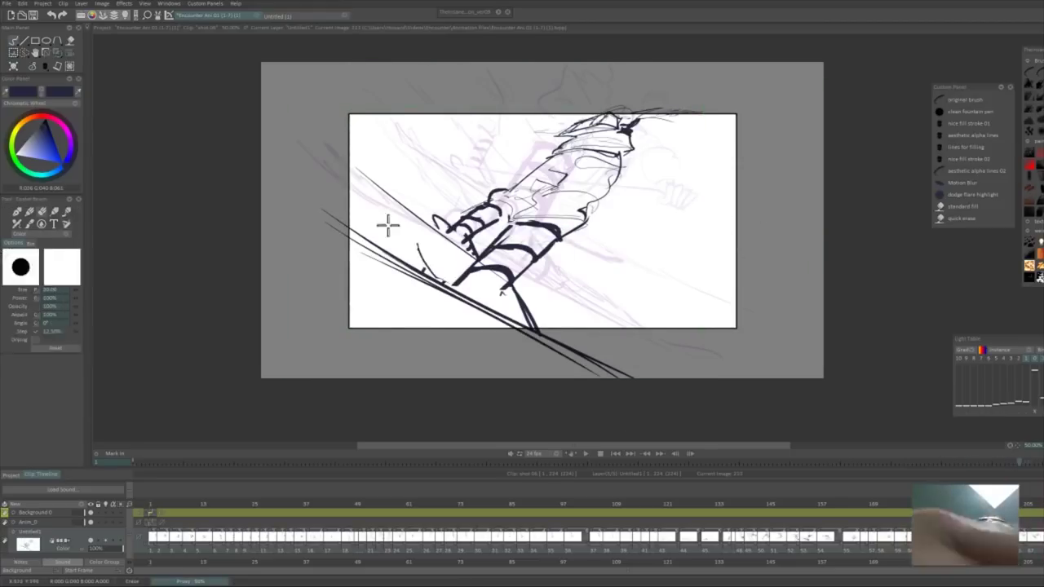
drag(388, 225, 430, 276)
key(b)
drag(323, 161, 447, 284)
drag(407, 208, 332, 36)
- Add jagged snow spray behind the skis in frame 211 and outline the boot toes and ski front
click(951, 104)
mouse_move(424, 269)
mouse_down()
mouse_move(350, 170)
mouse_move(398, 249)
mouse_up()
key(e)
key(b)
mouse_move(345, 163)
mouse_down()
mouse_move(316, 121)
mouse_move(328, 161)
mouse_up()
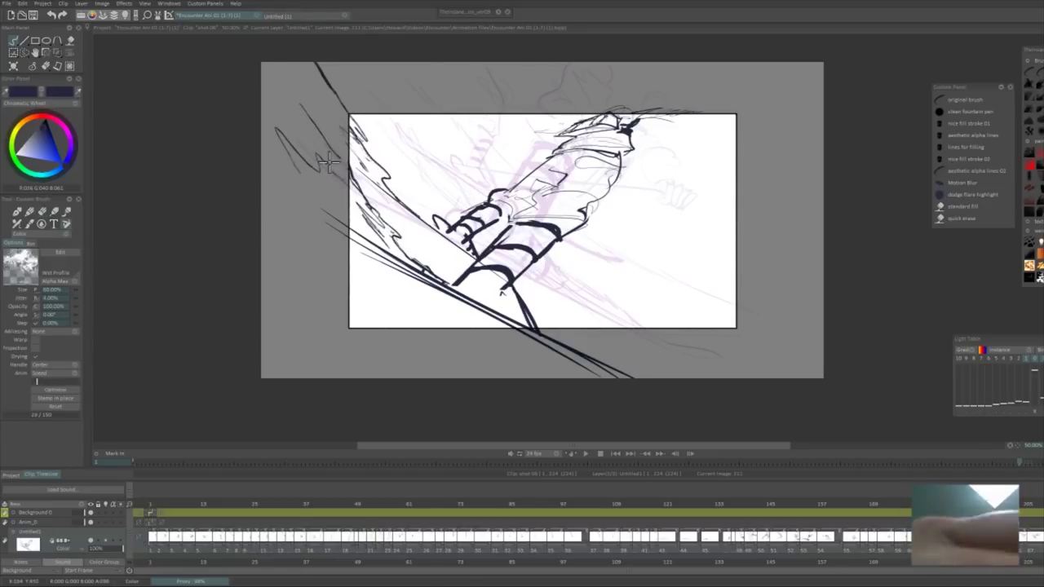
key(e)
key(b)
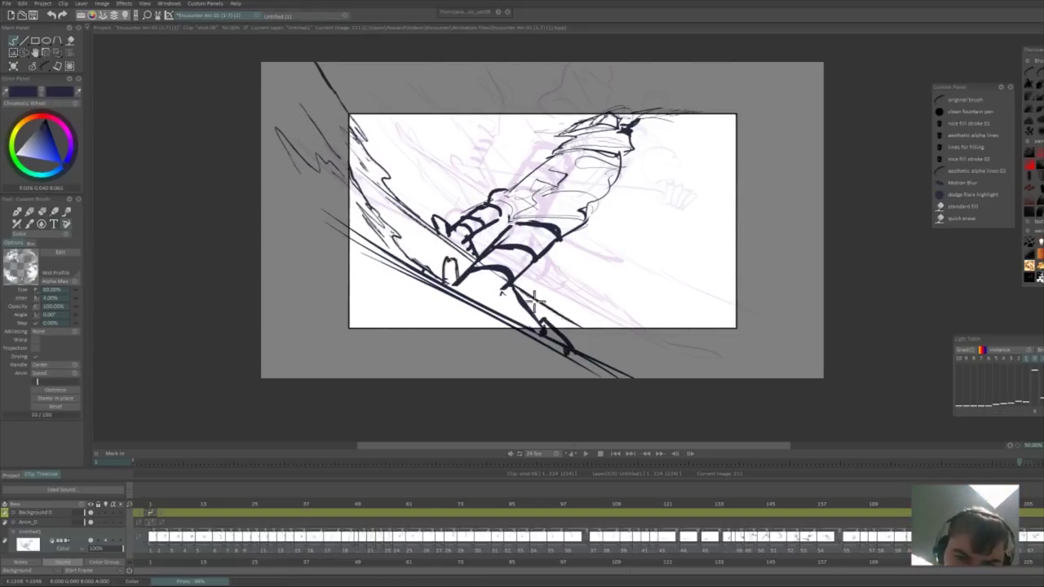
- Flip back and forth through the downhill drawings up to the boot close-ups to check how the motion flows
key(Left)
key(Left)
key(Left)
key(Left)
key(Left)
key(Left)
key(Left)
key(Left)
key(Left)
key(Left)
key(Left)
key(Left)
key(Right)
key(Right)
key(Right)
key(Right)
key(Right)
key(Right)
key(Right)
key(Right)
key(Right)
key(Right)
key(Right)
key(Right)
key(Right)
key(Right)
key(Right)
key(Right)
key(Right)
key(Right)
key(Right)
key(Right)
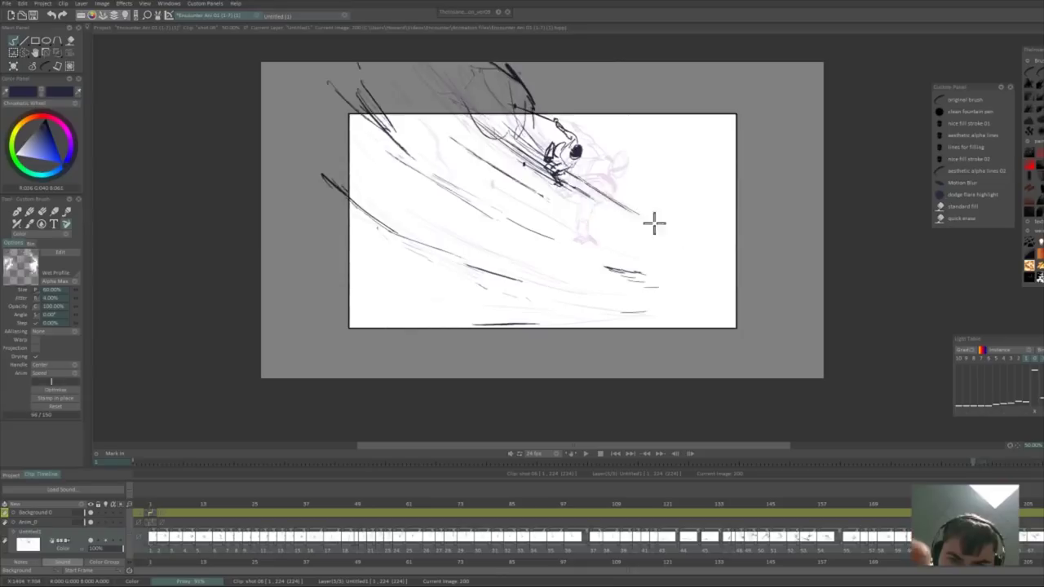
key(Right)
key(Right)
key(Right)
key(Right)
key(Right)
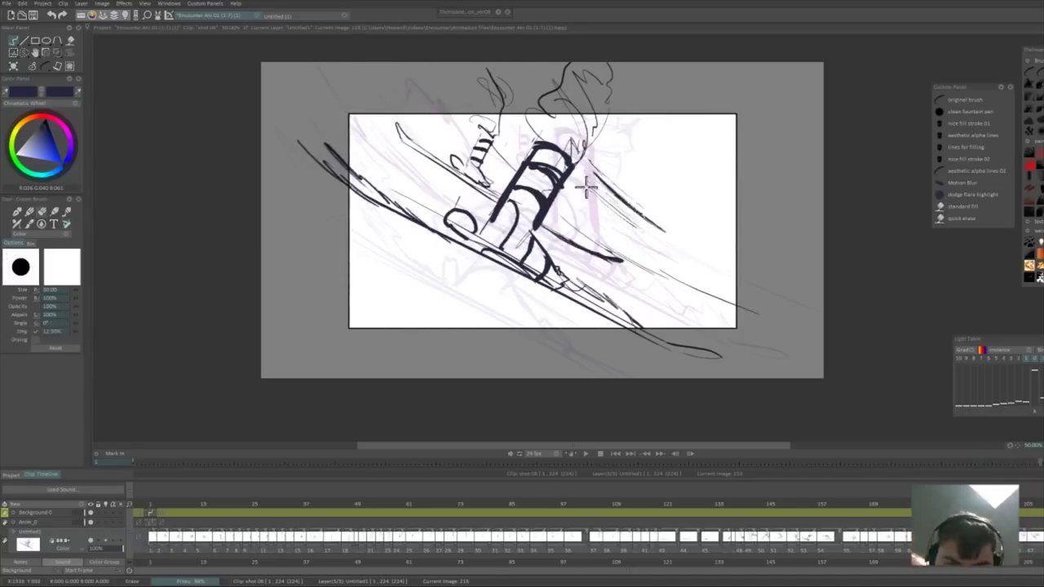
- Add slope lines beyond the skier in the close-ups around frames 208 and 216, then play the animation
key(Left)
key(Left)
key(e)
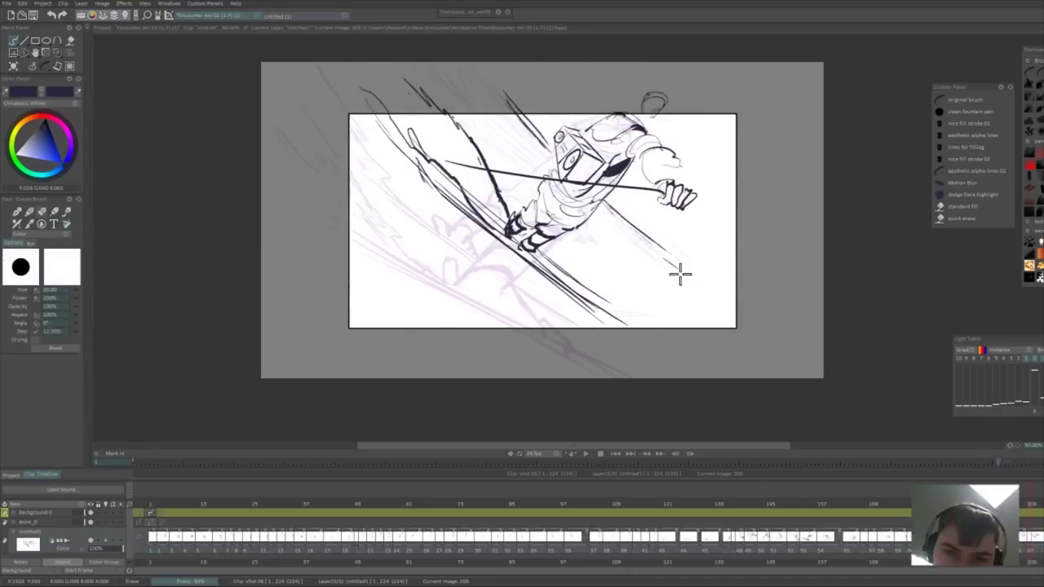
key(b)
key(Return)
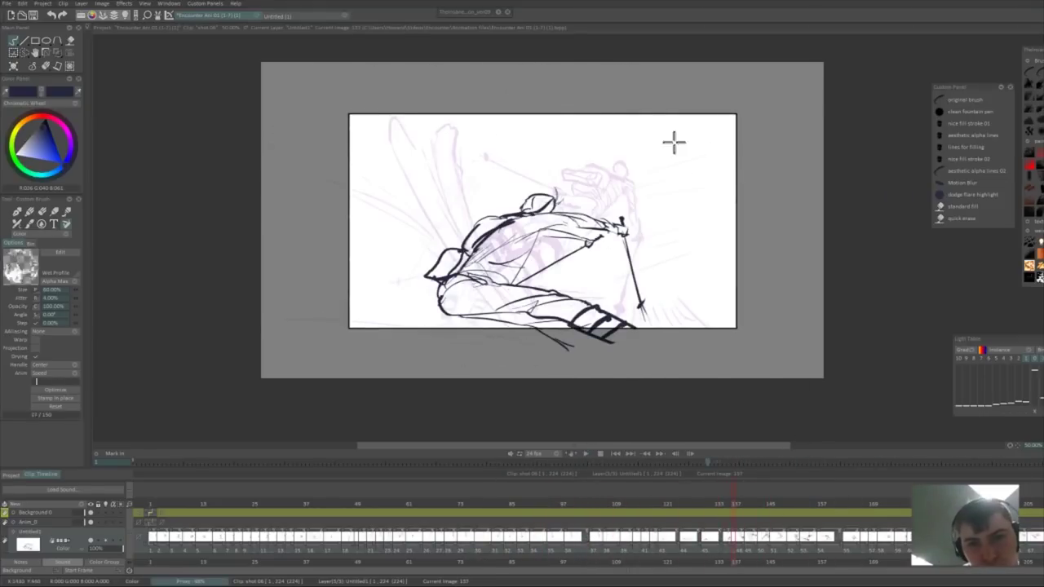
- Try to lengthen the exposures of the drawings between about frames 137 and 157 on the timeline
click(737, 523)
drag(744, 527, 770, 529)
drag(784, 531, 819, 545)
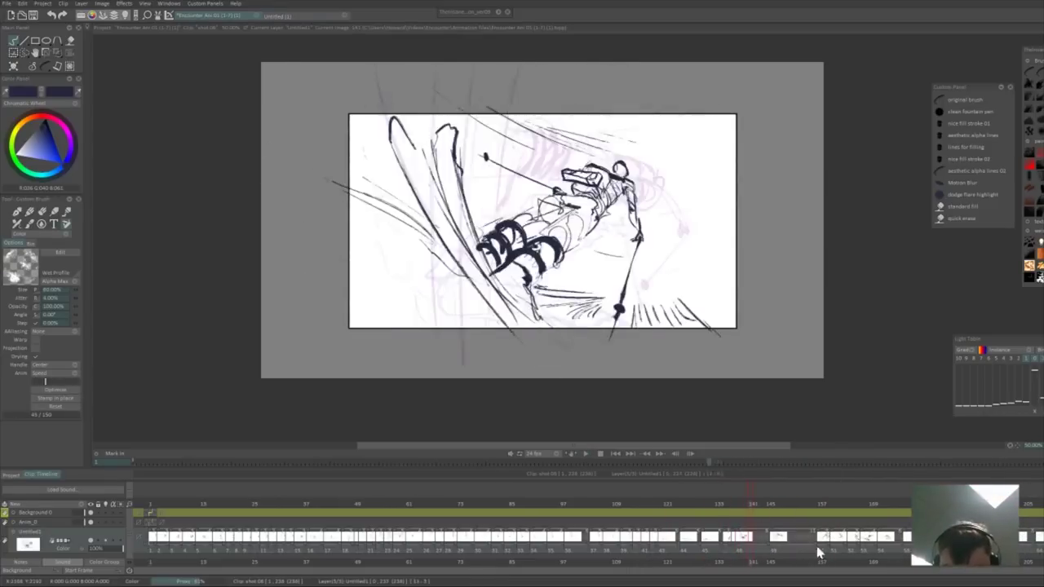
- Play the animation from about frame 53 to review the timing
key(Return)
click(374, 504)
key(Return)
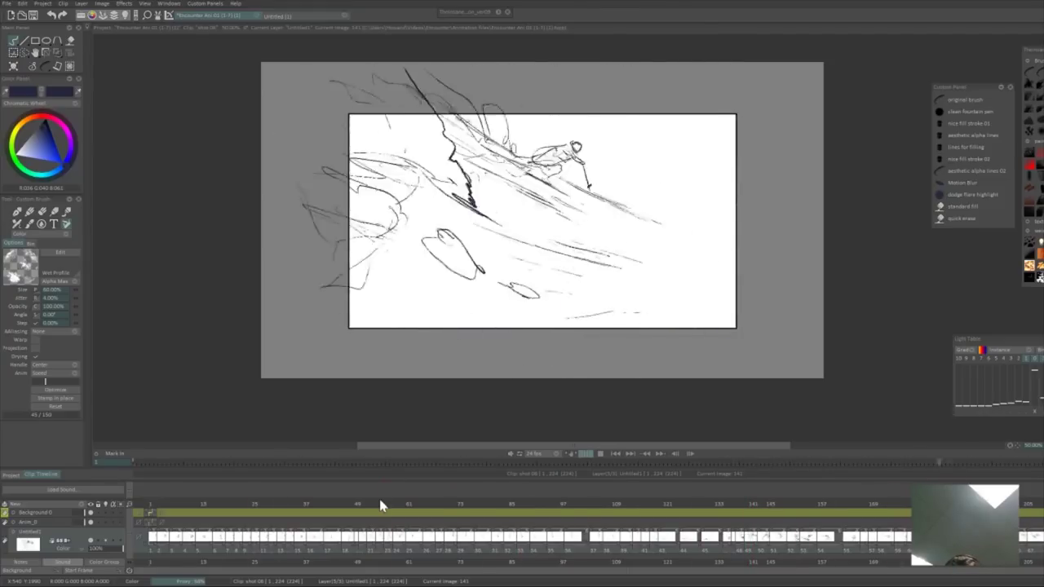
- Sketch the skier's banded torso as a new in-between at frame 171 and shift it slightly downward
drag(888, 510, 881, 515)
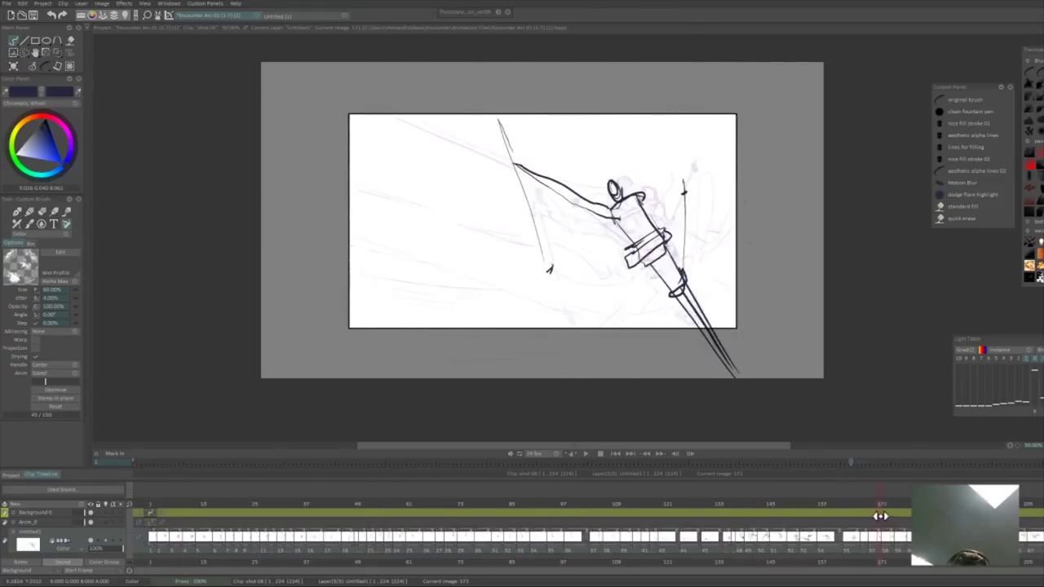
drag(624, 210, 640, 209)
drag(612, 221, 658, 220)
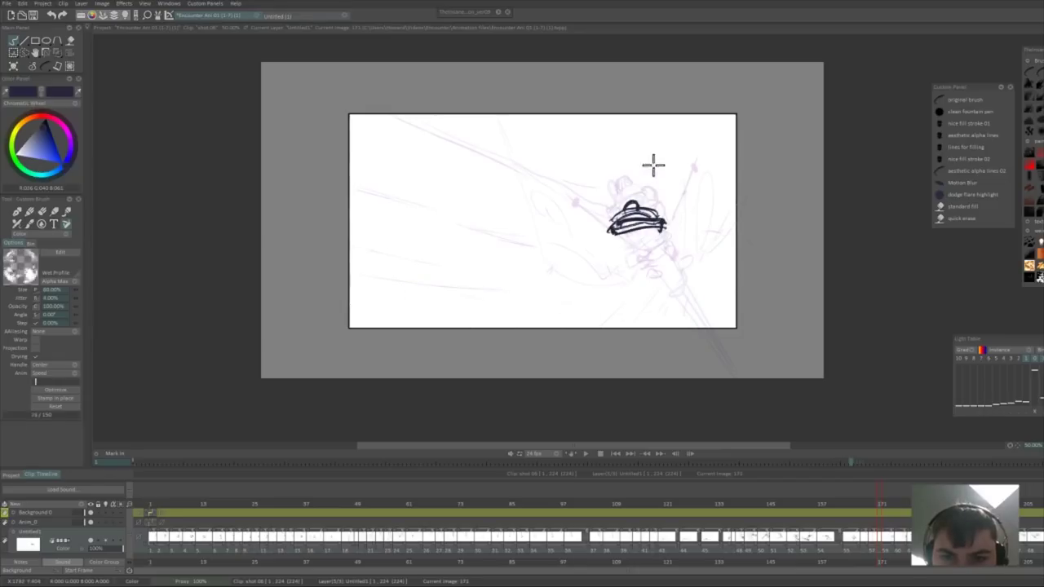
key(e)
key(ctrl+t)
mouse_move(633, 220)
mouse_down()
mouse_move(643, 231)
mouse_move(639, 259)
mouse_up()
key(Return)
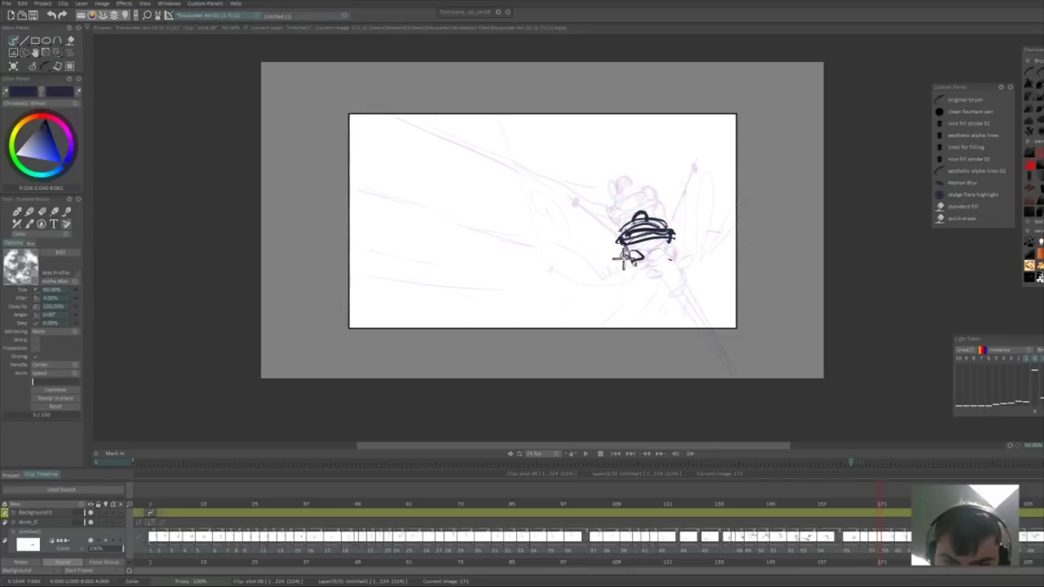
- Add arm and pole strokes to the frame 171 in-between, then play the animation from the first frame
drag(566, 196, 624, 258)
drag(728, 170, 689, 229)
key(e)
key(e)
key(Return)
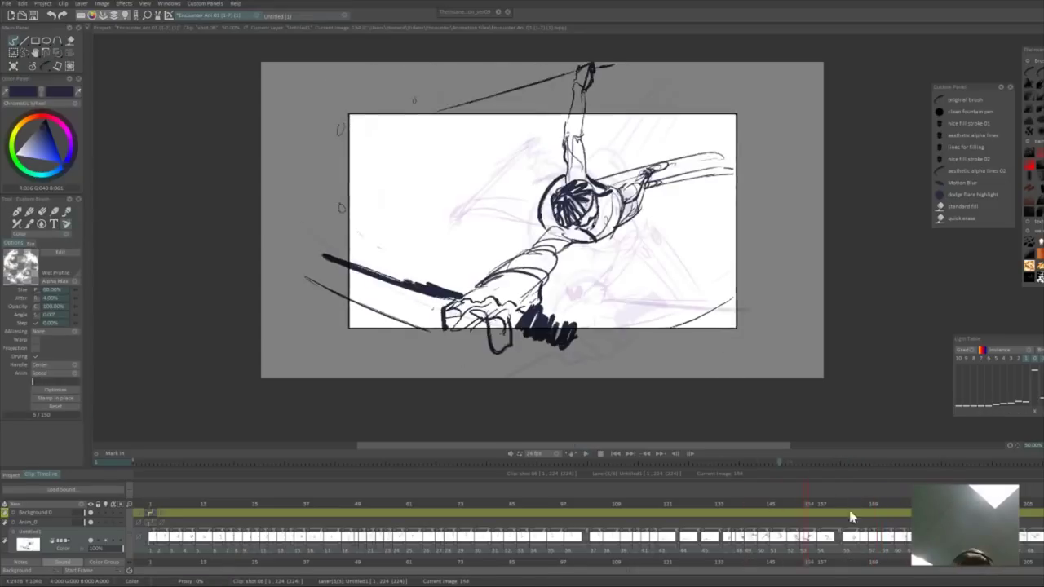
click(148, 510)
key(Return)
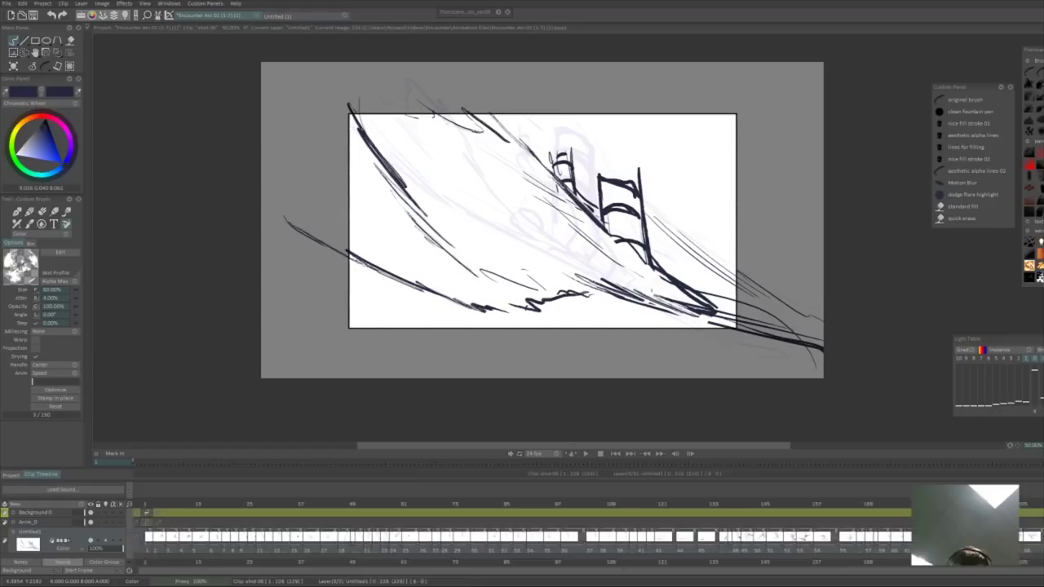
key(Right)
click(939, 104)
drag(689, 231, 708, 278)
key(e)
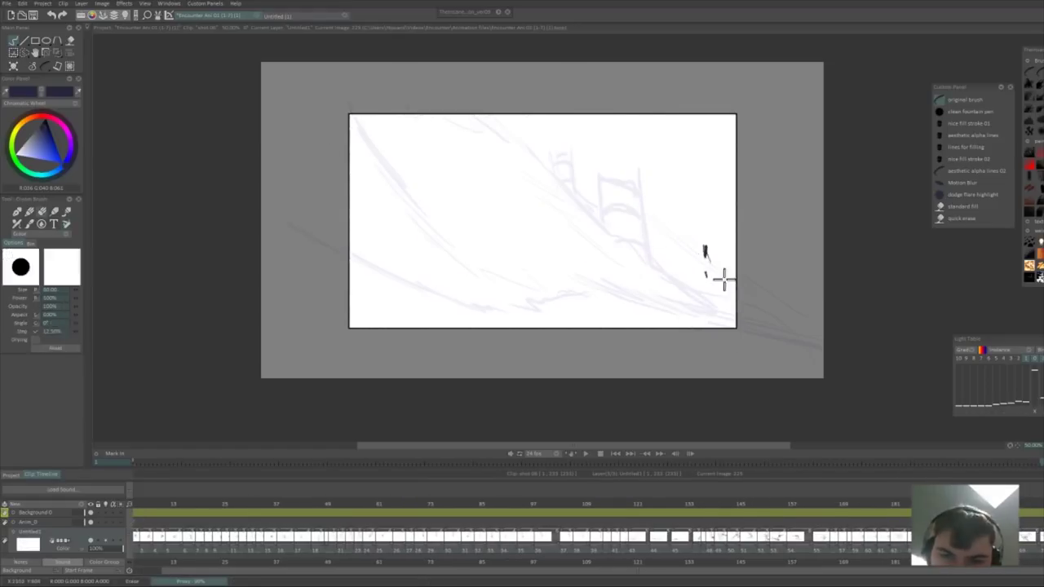
key(e)
key(e)
drag(602, 150, 638, 219)
key(e)
drag(571, 204, 613, 241)
key(e)
drag(608, 232, 582, 224)
key(e)
- Draw a jagged snow trail descending toward the boot on the blank frame after the boot close-up
drag(497, 154, 606, 257)
drag(566, 223, 650, 266)
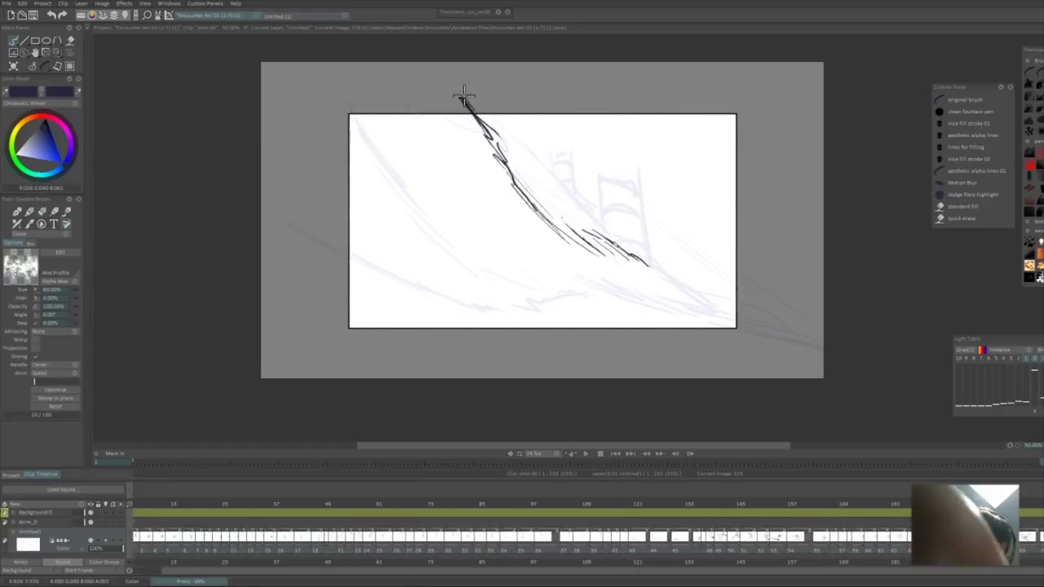
drag(464, 95, 500, 120)
drag(467, 69, 505, 124)
key(Left)
key(Right)
- Draw jagged snow trails across the upper-left and lower slope of frame 225 and outline the larger banded boot
drag(333, 82, 376, 132)
drag(336, 96, 400, 173)
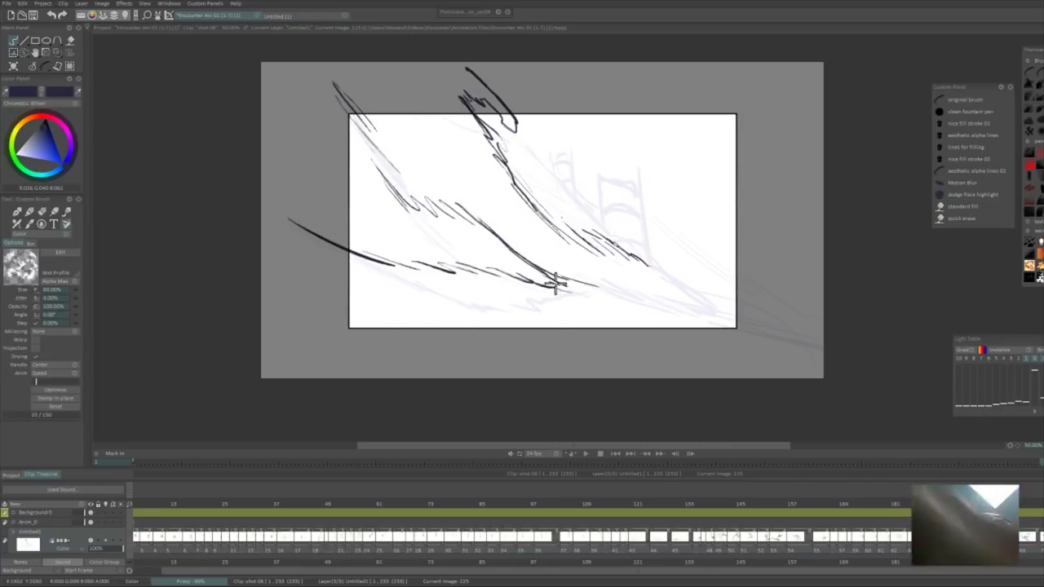
drag(604, 168, 614, 230)
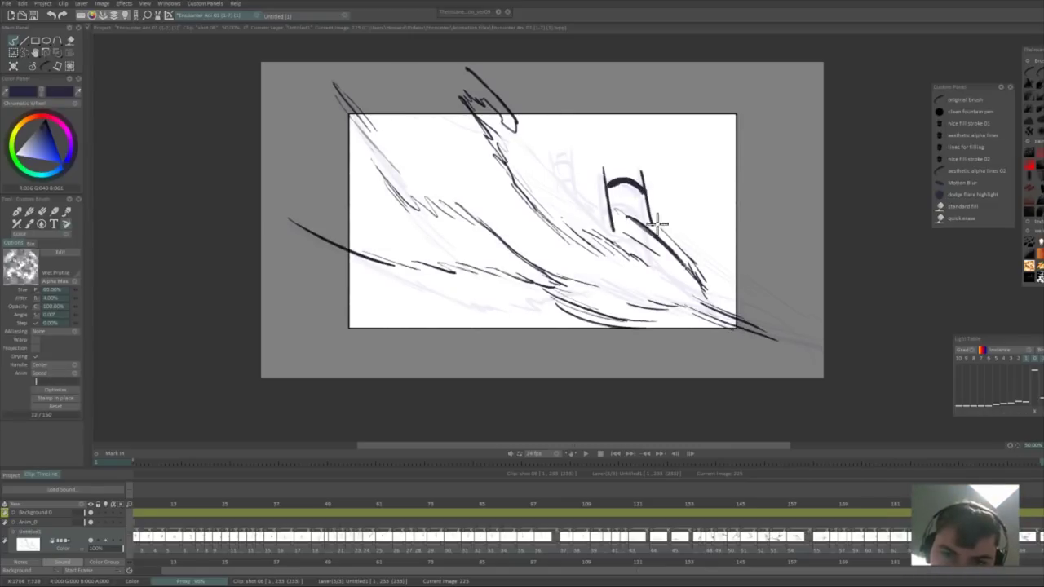
- Add the smaller rear boot and rough trouser outlines above both boots on frame 225
drag(554, 160, 571, 157)
key(e)
mouse_move(559, 181)
mouse_down()
mouse_move(577, 181)
mouse_move(528, 112)
mouse_up()
key(e)
drag(549, 93, 567, 148)
drag(572, 122, 652, 229)
- Sketch the loose trouser folds above the smaller rear boot on frame 223
key(Left)
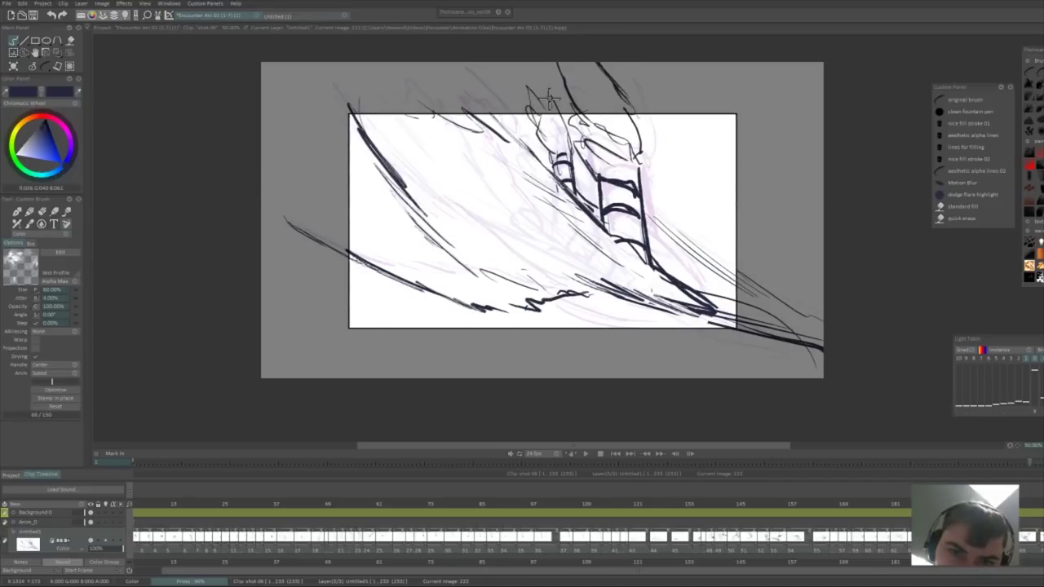
key(e)
key(e)
key(Left)
drag(549, 86, 594, 124)
drag(614, 95, 598, 146)
key(Left)
key(Left)
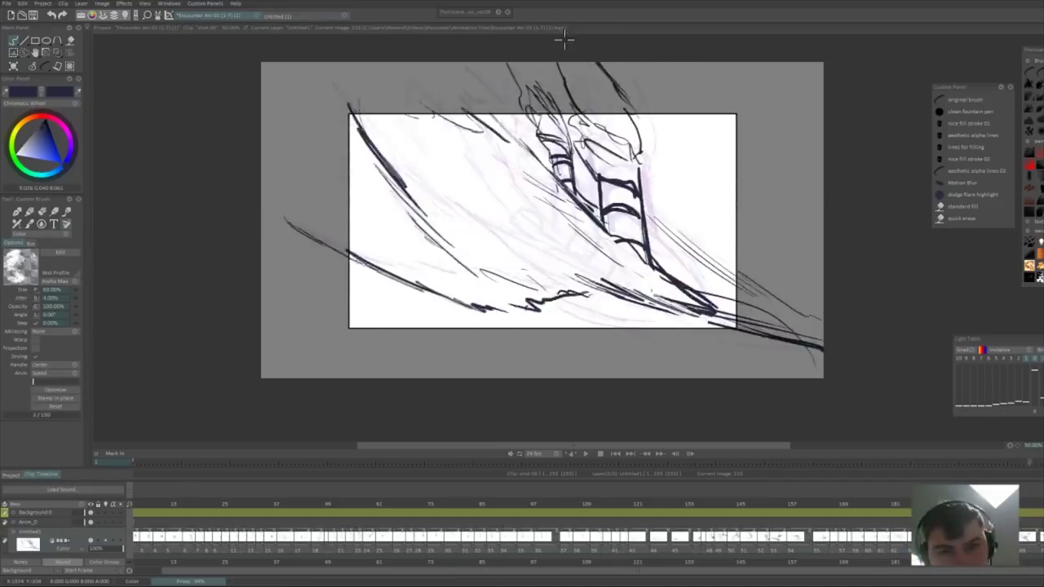
- Draw the ski edge beneath the boots on frame 225, compare it with the neighbouring frames and play it briefly
drag(595, 220, 523, 188)
key(Left)
key(Right)
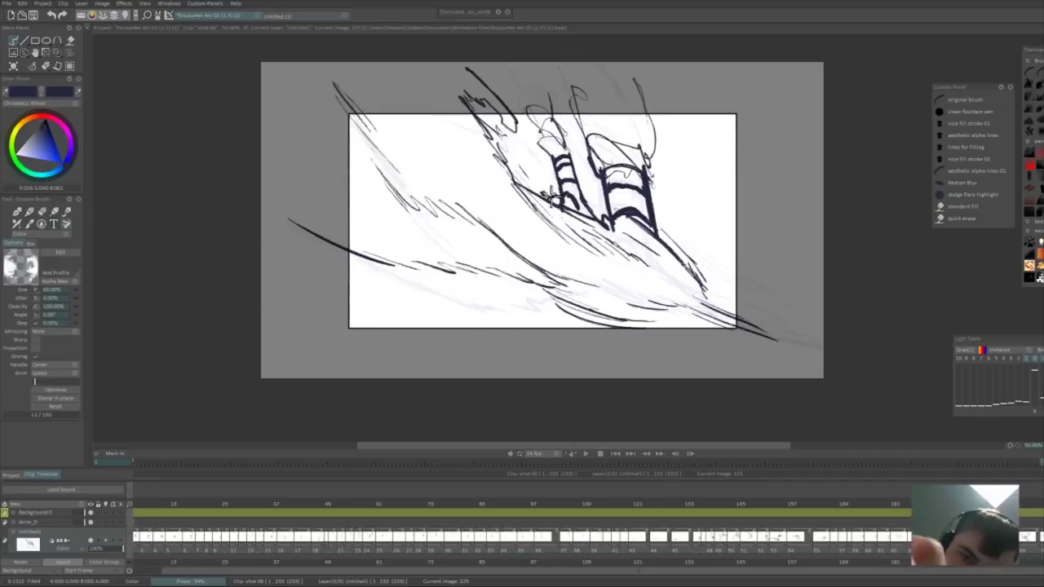
key(Right)
key(Left)
key(Return)
key(Return)
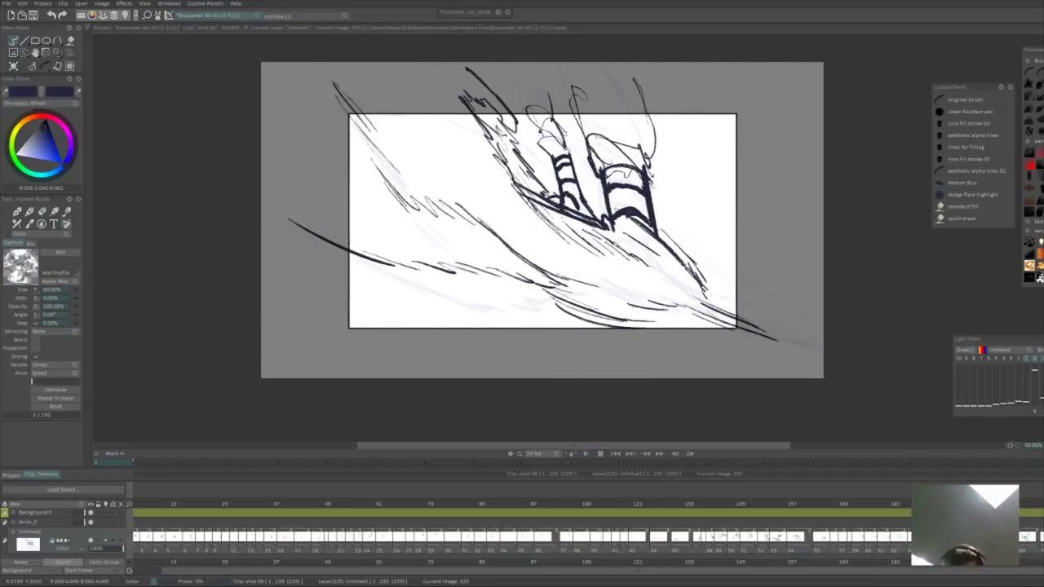
- Sketch the next boot close-up on frame 227 with long snow streaks, the partly buried boot and a dark ski edge
key(Right)
key(e)
mouse_move(323, 123)
mouse_down()
mouse_move(341, 93)
mouse_move(430, 161)
mouse_up()
key(e)
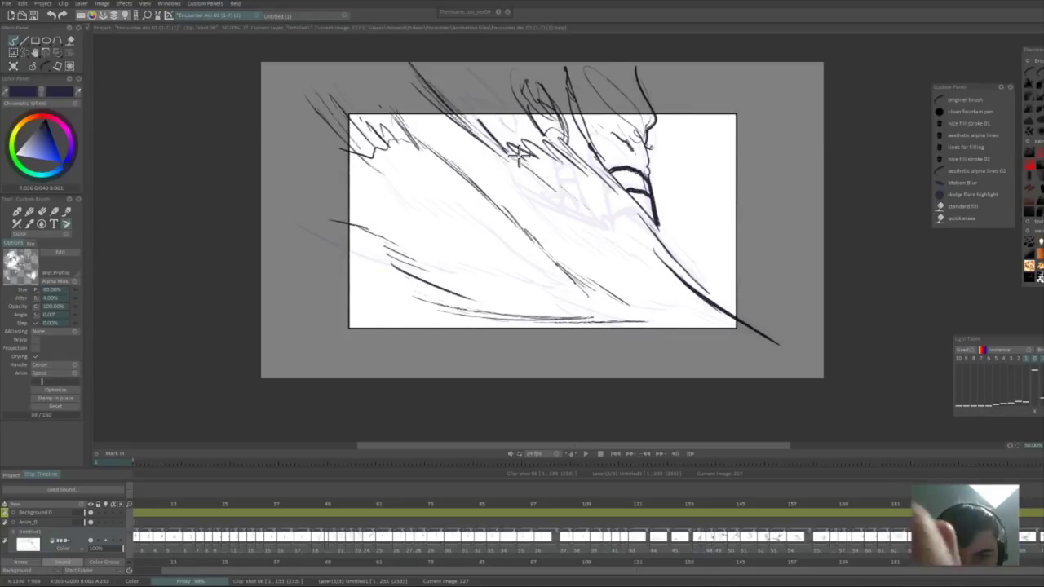
drag(518, 156, 580, 194)
key(e)
mouse_move(588, 254)
mouse_down()
mouse_move(649, 306)
mouse_move(816, 360)
mouse_up()
key(e)
key(Left)
key(Right)
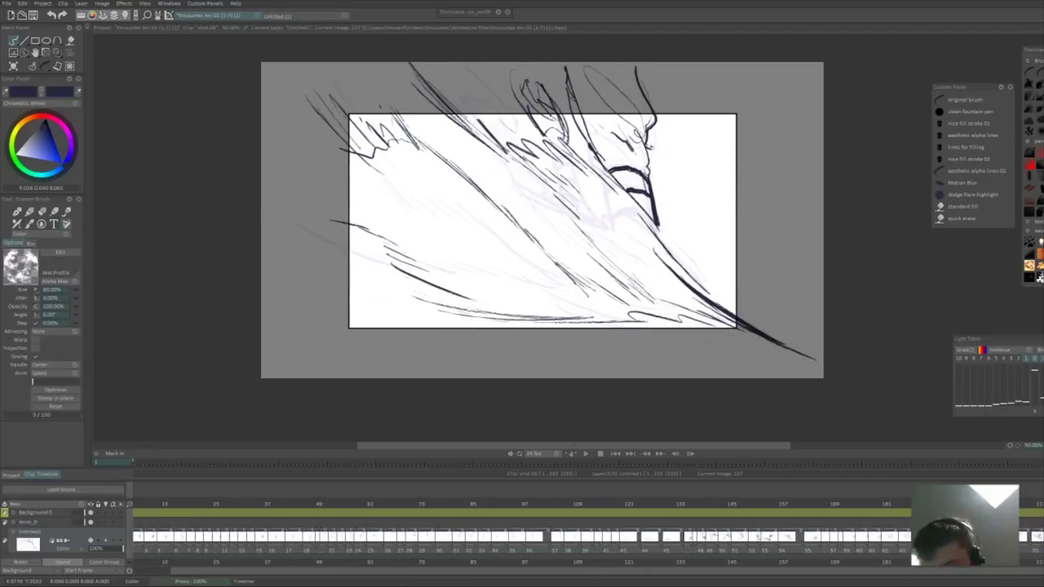
key(Right)
drag(590, 114, 633, 164)
key(ctrl+z)
- Add a jagged snow ridge across the lower slope and beneath the ski on frame 225
key(Left)
key(Left)
key(Left)
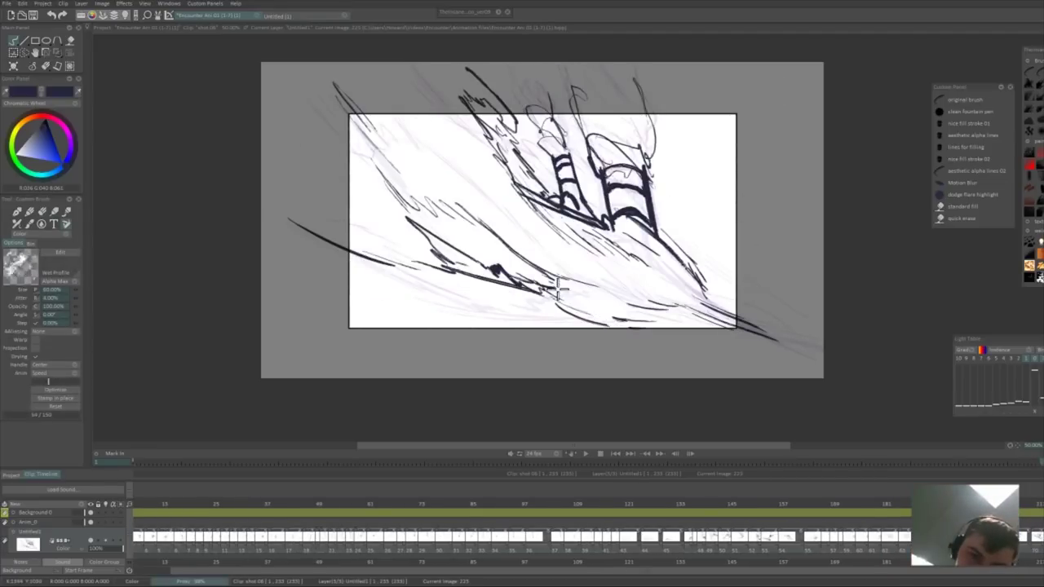
drag(558, 288, 679, 319)
key(e)
key(e)
drag(650, 263, 710, 308)
drag(336, 216, 392, 262)
- Continue the snow ridge on frame 227 with clumped outlines across the lower slope
key(Right)
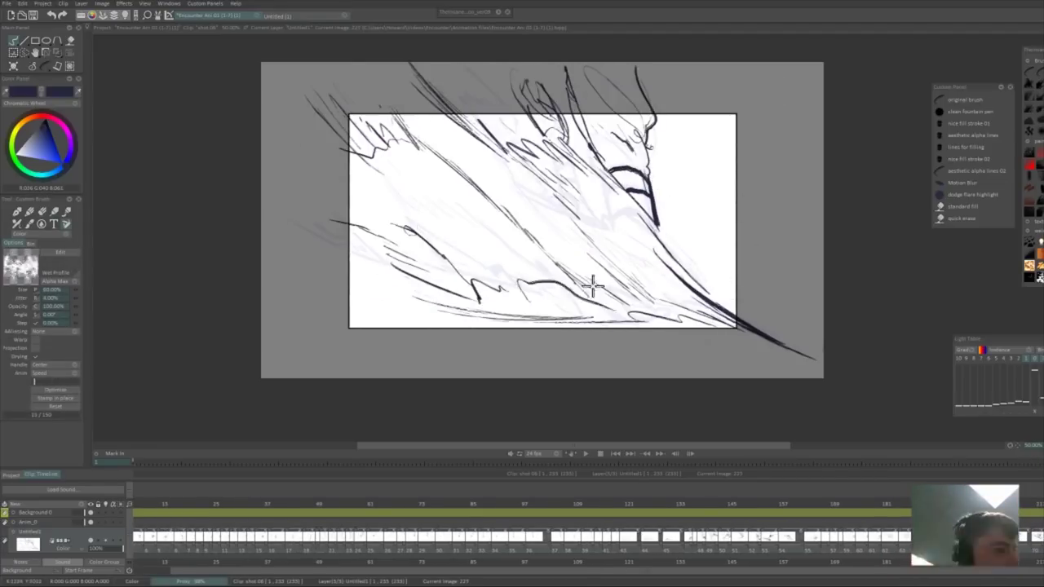
drag(265, 181, 328, 217)
drag(602, 295, 655, 280)
key(e)
key(e)
- Sketch a rolling snow wave, steep ski edges and the remaining leg outline on the blank frame after 227
key(Right)
mouse_move(508, 180)
mouse_down()
mouse_move(662, 251)
mouse_move(547, 222)
mouse_up()
key(e)
key(e)
drag(652, 185, 712, 297)
key(e)
key(e)
drag(604, 90, 659, 177)
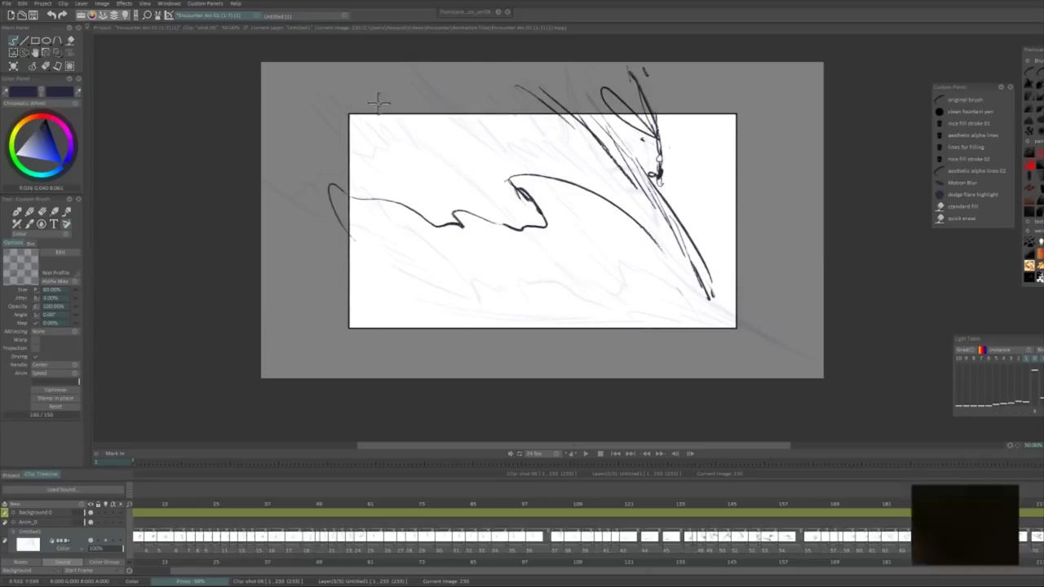
- Compare the wave frame with the previous one and add snow strokes in the upper-left part of the drawing
key(Left)
key(Right)
drag(424, 131, 469, 170)
key(e)
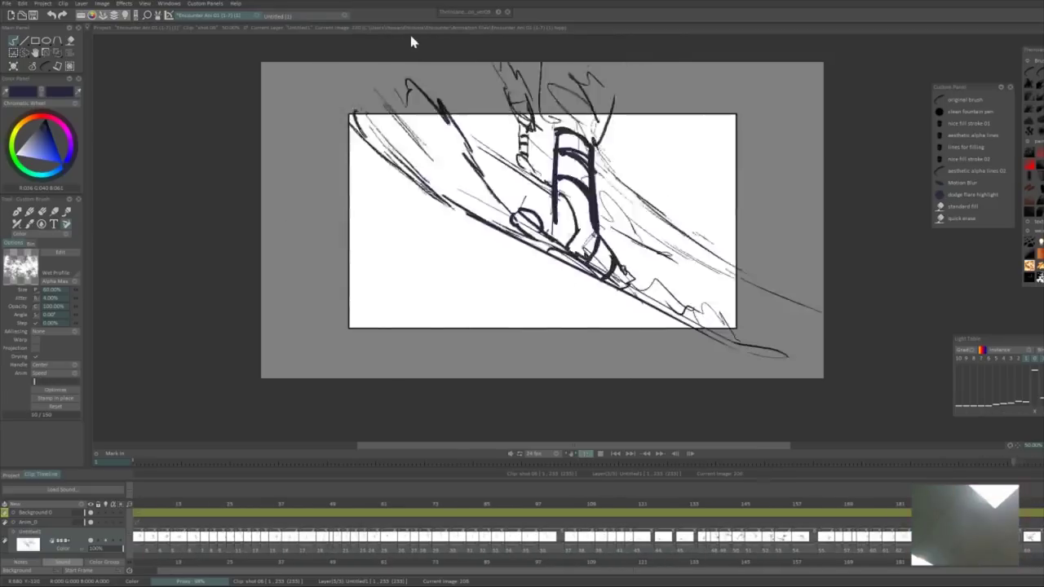
- Strengthen the goggle lines on the skier's head at frame 147 with the lines for filling brush, then play the animation
click(615, 504)
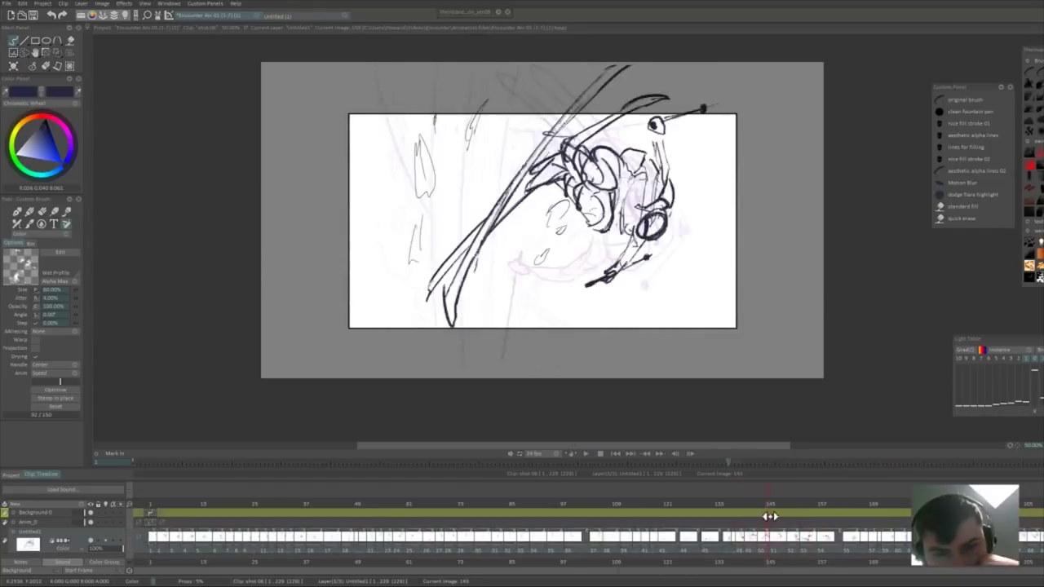
drag(770, 517, 779, 516)
click(944, 154)
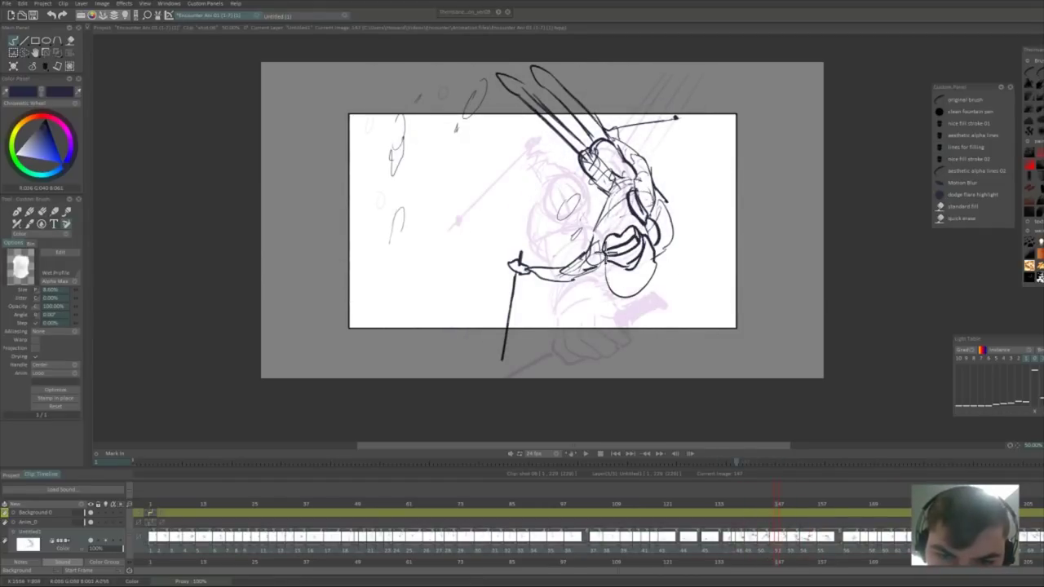
key(ctrl+z)
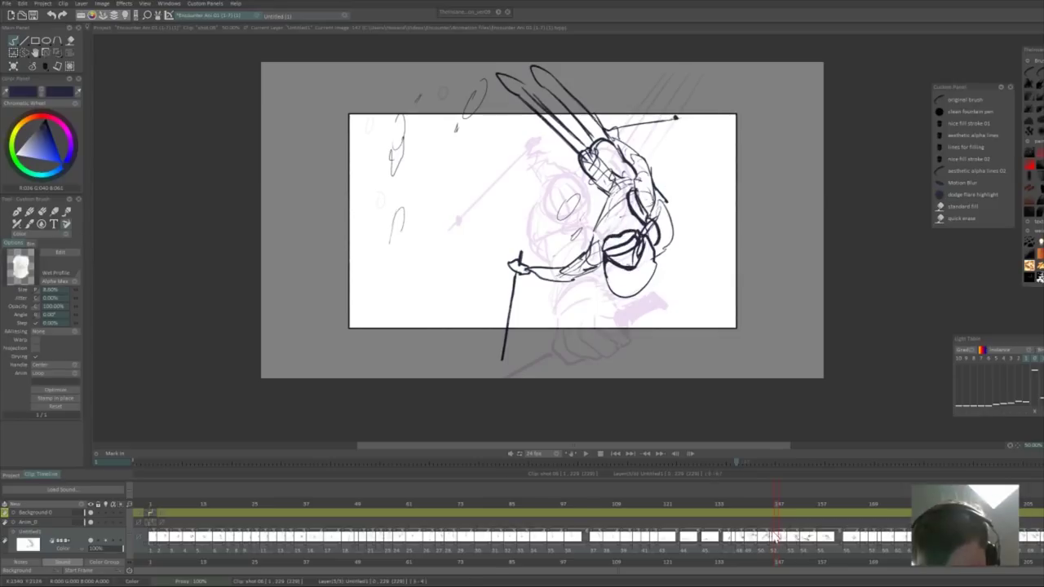
key(Left)
key(space)
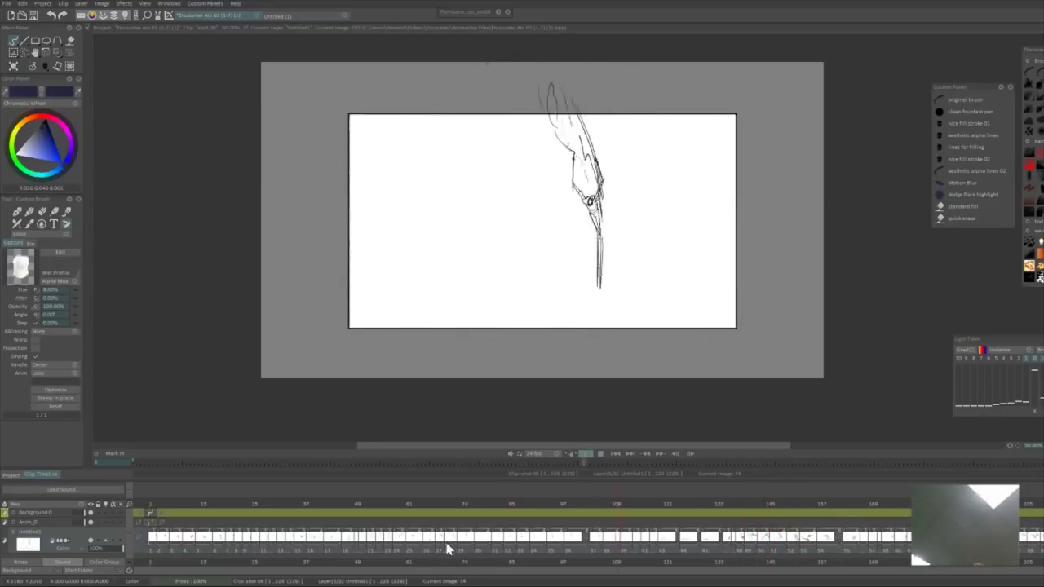
- Review the skier poses around frames 165 to 167 and transform the drawing on frame 169 to a smaller size
drag(871, 505, 854, 506)
key(s)
mouse_move(709, 133)
mouse_down()
mouse_move(742, 139)
mouse_move(729, 174)
mouse_up()
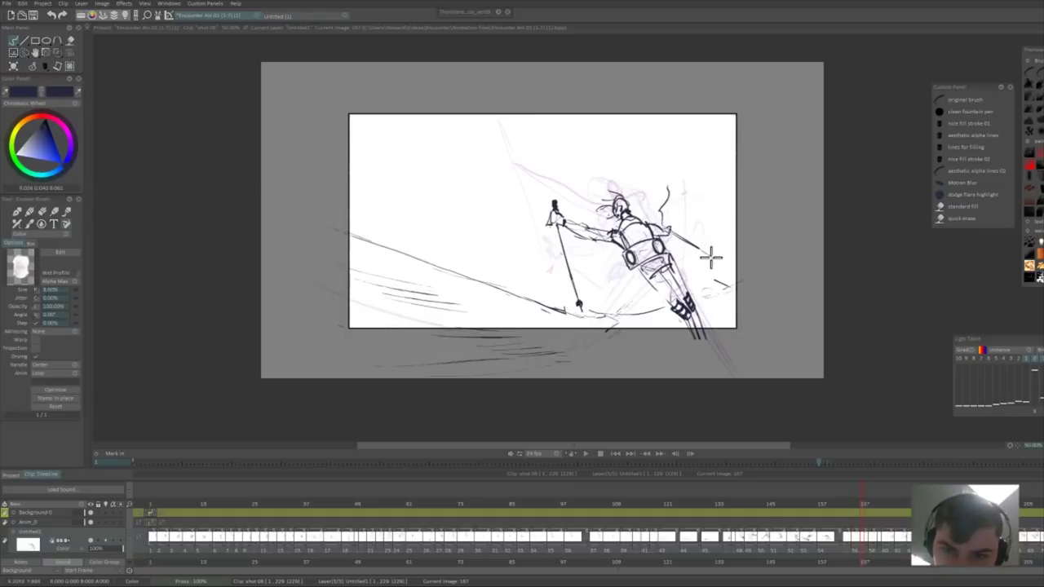
key(Left)
key(e)
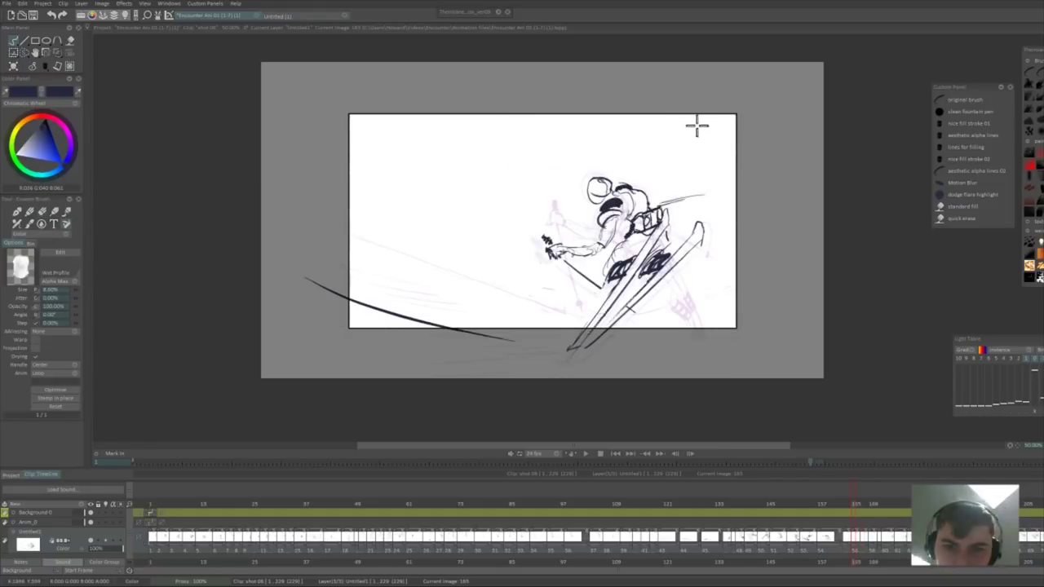
key(Right)
key(Right)
key(ctrl+t)
mouse_move(740, 120)
mouse_down()
mouse_move(708, 154)
mouse_move(720, 155)
mouse_move(703, 184)
mouse_up()
key(Return)
- Select the skier on frame 171, scale it down slightly and apply the transform
key(Right)
key(b)
key(ctrl+t)
key(Return)
key(e)
key(Return)
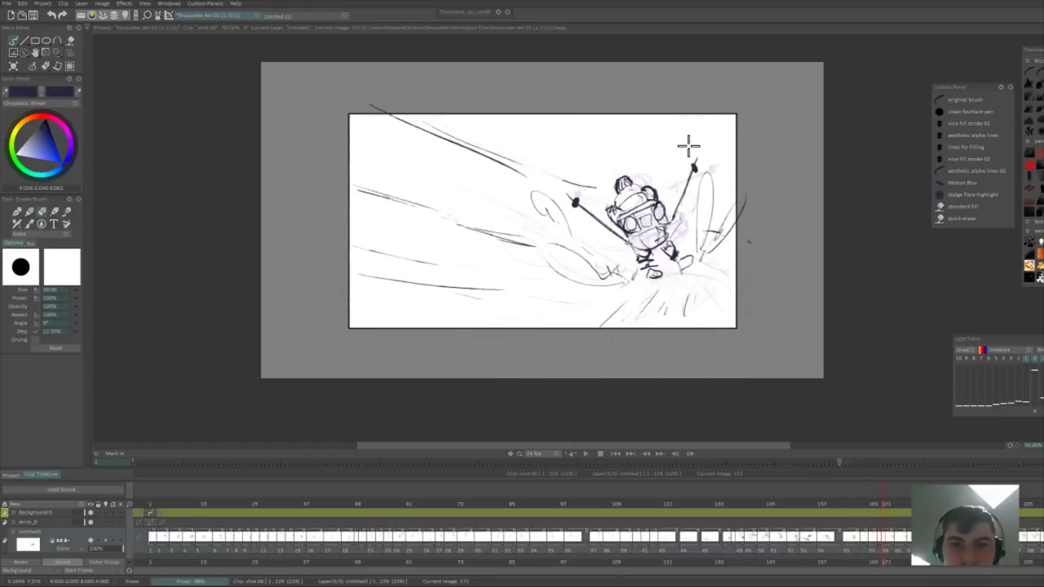
click(882, 517)
drag(881, 517, 886, 517)
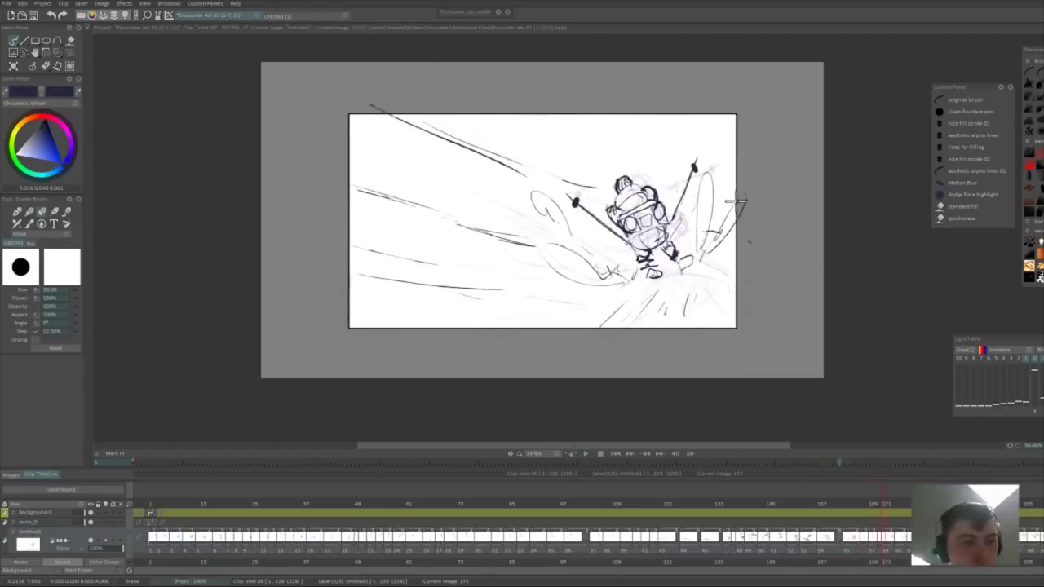
key(s)
mouse_move(738, 209)
mouse_down()
mouse_move(667, 285)
mouse_move(717, 243)
mouse_up()
key(ctrl+t)
drag(744, 154, 733, 161)
key(Return)
key(Return)
- Lasso the skier and nearby snow on frame 175, scale them down slightly and replay from about frame 144
key(Right)
key(Right)
key(Right)
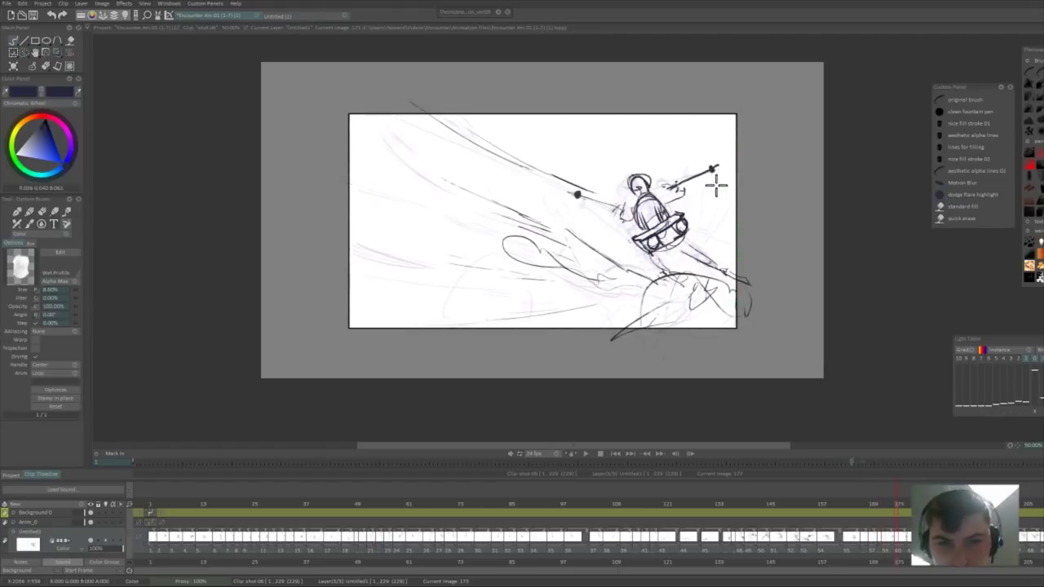
key(l)
drag(500, 249, 775, 244)
key(ctrl+t)
drag(777, 134, 758, 147)
key(Return)
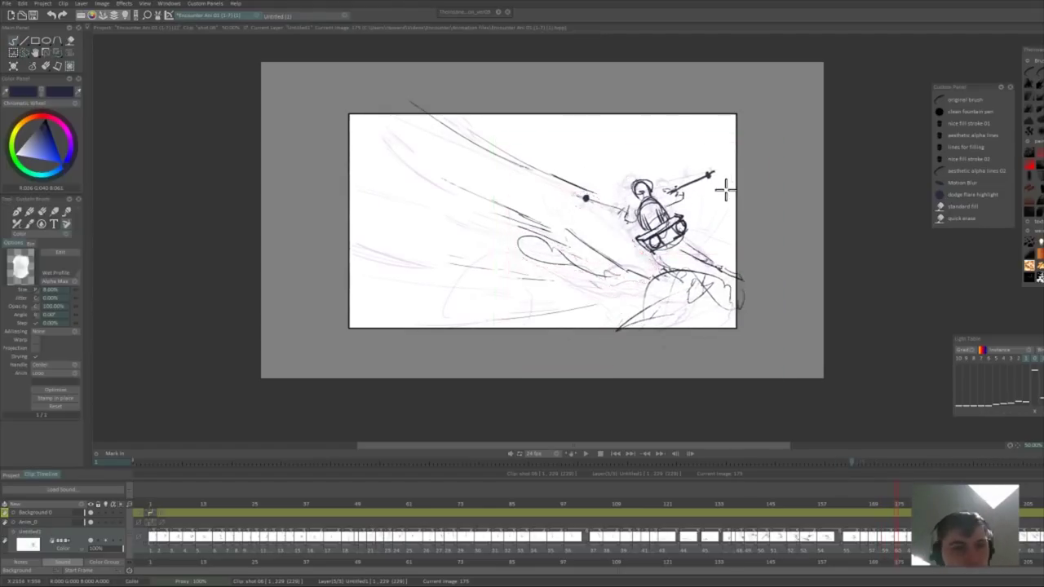
drag(726, 523, 766, 524)
key(Return)
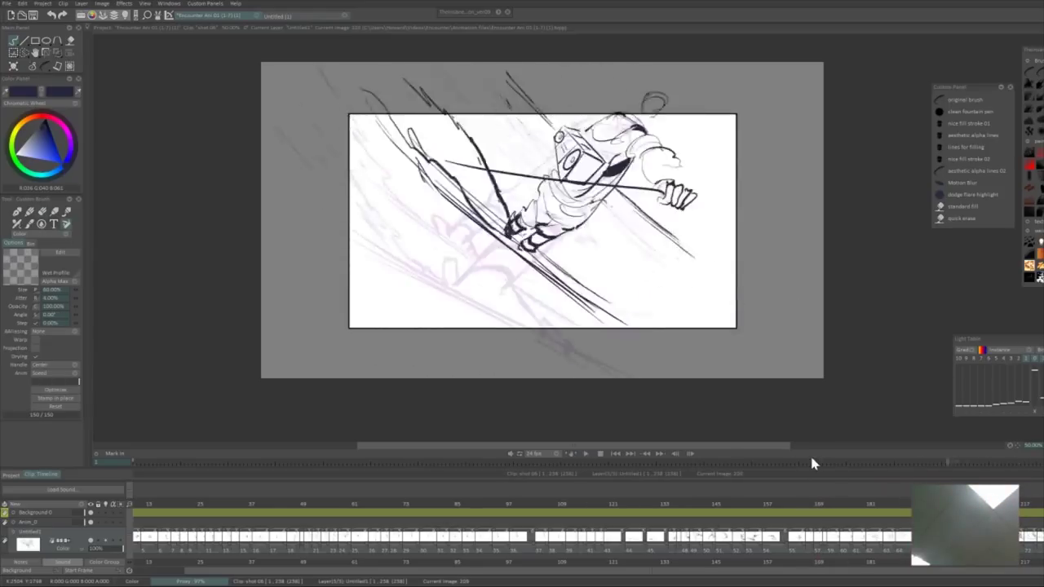
- Clean up and redraw the strokes around the skier's raised legs and upper pole on the downhill frame near 200
key(e)
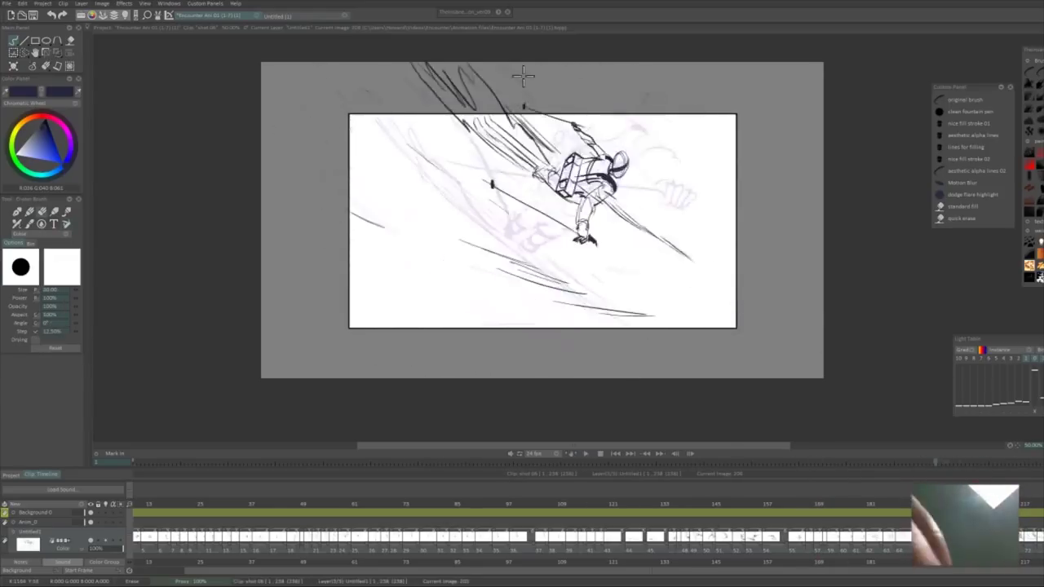
key(b)
key(e)
drag(541, 126, 497, 98)
key(e)
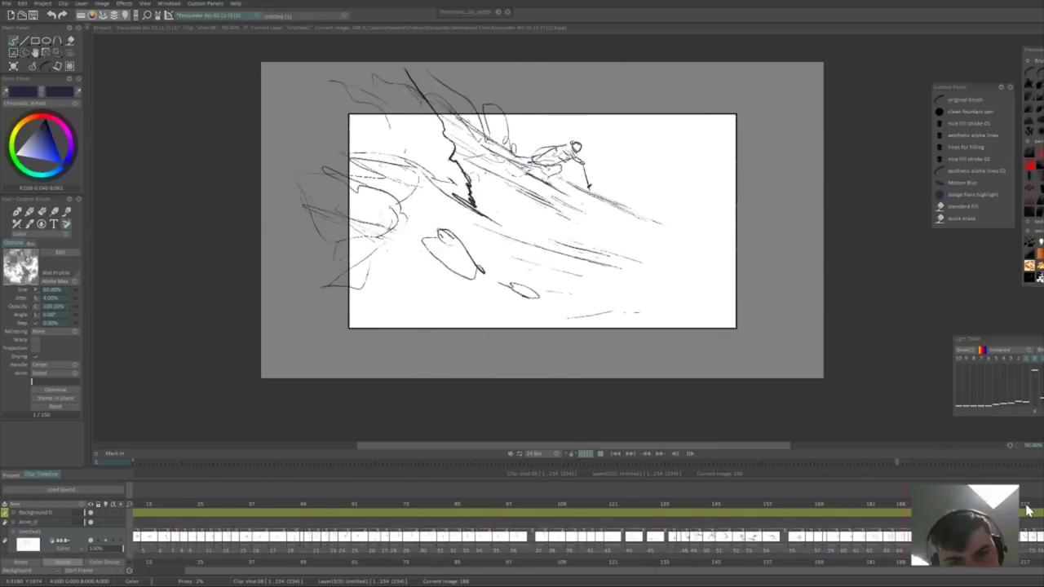
- Go to about frame 179, choose the lines for filling brush and save the project
key(b)
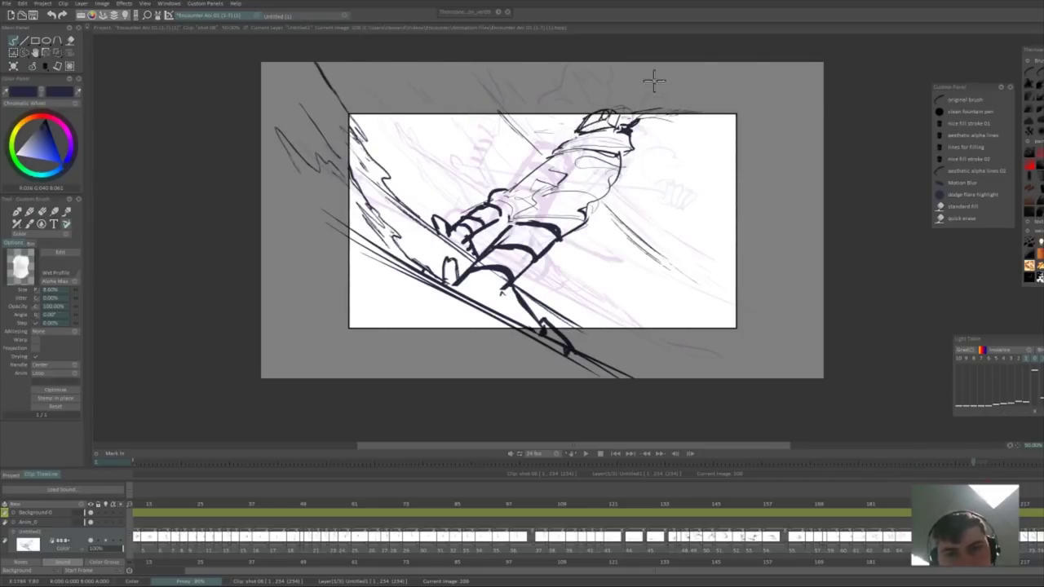
click(942, 106)
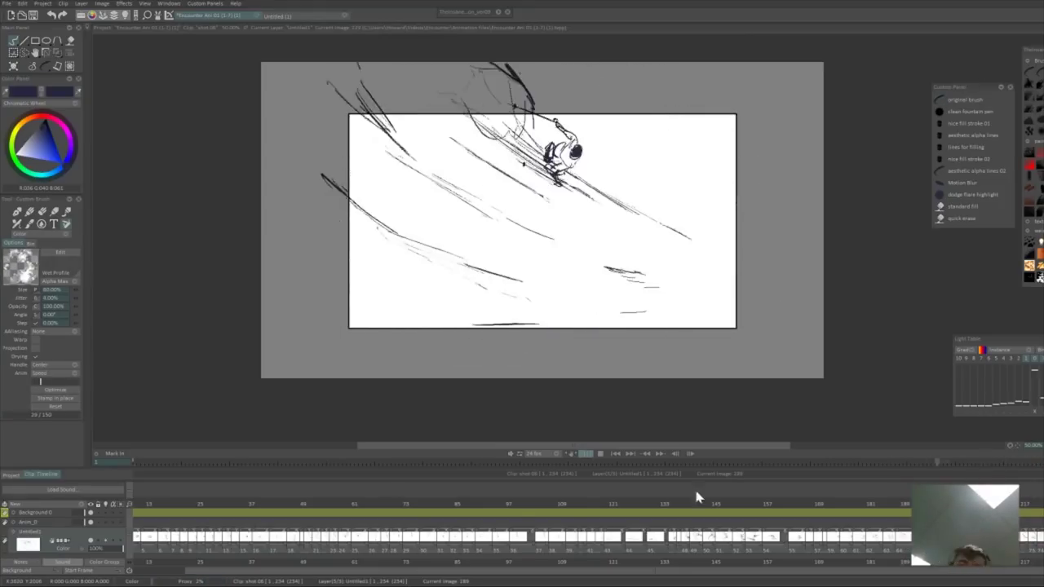
drag(699, 504, 859, 505)
click(949, 146)
key(ctrl+s)
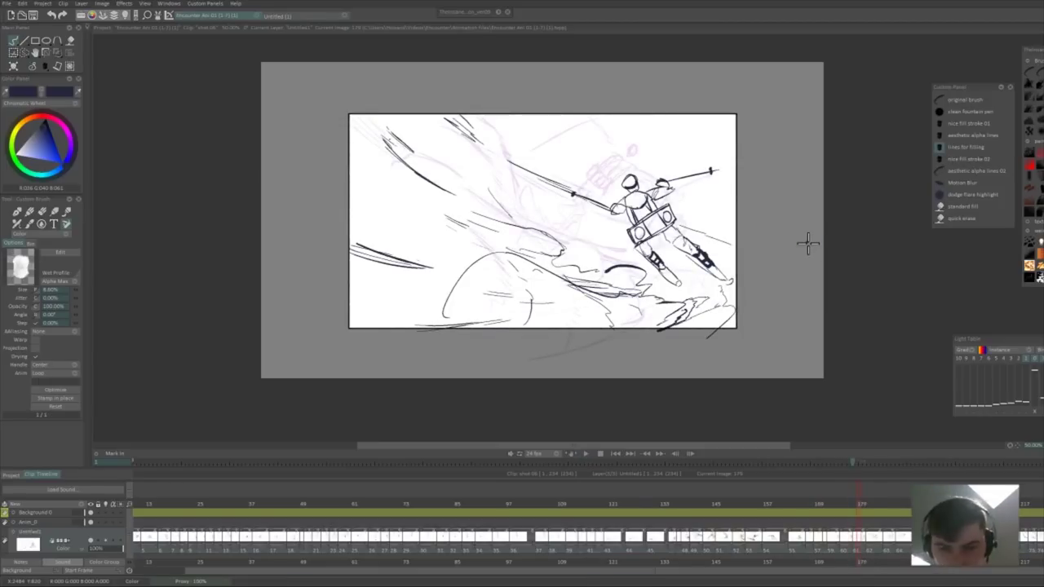
- Mark the blank in-between at frame 145 with a letter I beside the canvas and compare it with the neighbouring frames
drag(708, 503, 729, 492)
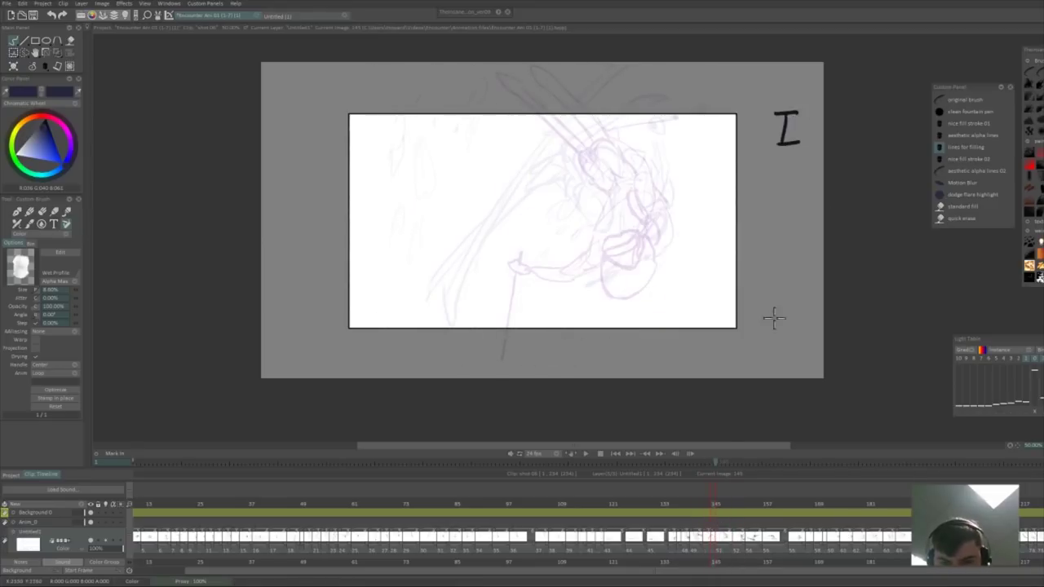
key(Right)
key(Right)
key(Left)
key(Left)
key(Left)
key(Right)
key(Right)
mouse_move(719, 504)
mouse_down()
mouse_move(697, 506)
mouse_move(775, 520)
mouse_move(788, 485)
mouse_move(762, 501)
mouse_move(792, 502)
mouse_move(851, 436)
mouse_move(793, 508)
mouse_move(770, 518)
mouse_move(820, 531)
mouse_move(683, 508)
mouse_move(715, 536)
mouse_up()
- Set the light table's previous-frame colour to red and sketch the skier's round head and forearm on frame 145
click(983, 352)
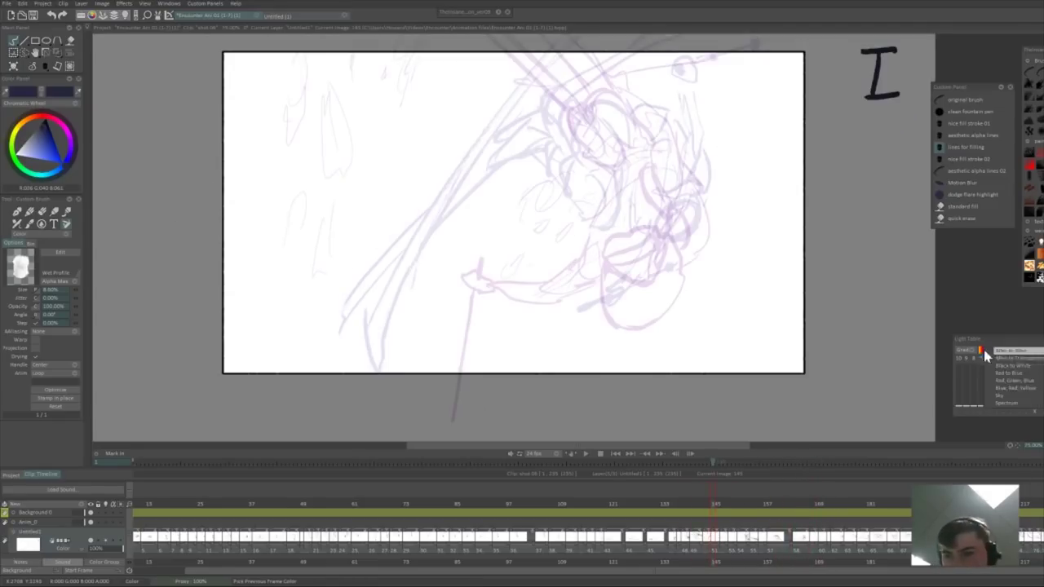
click(1013, 367)
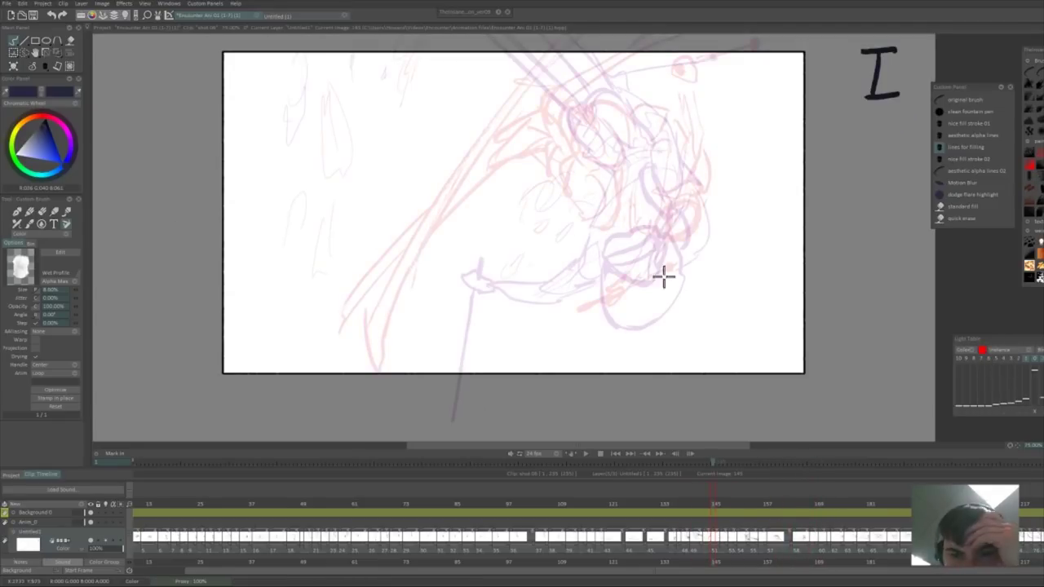
drag(667, 222, 671, 222)
key(e)
key(b)
key(Left)
key(Right)
drag(535, 294, 582, 286)
drag(522, 297, 591, 297)
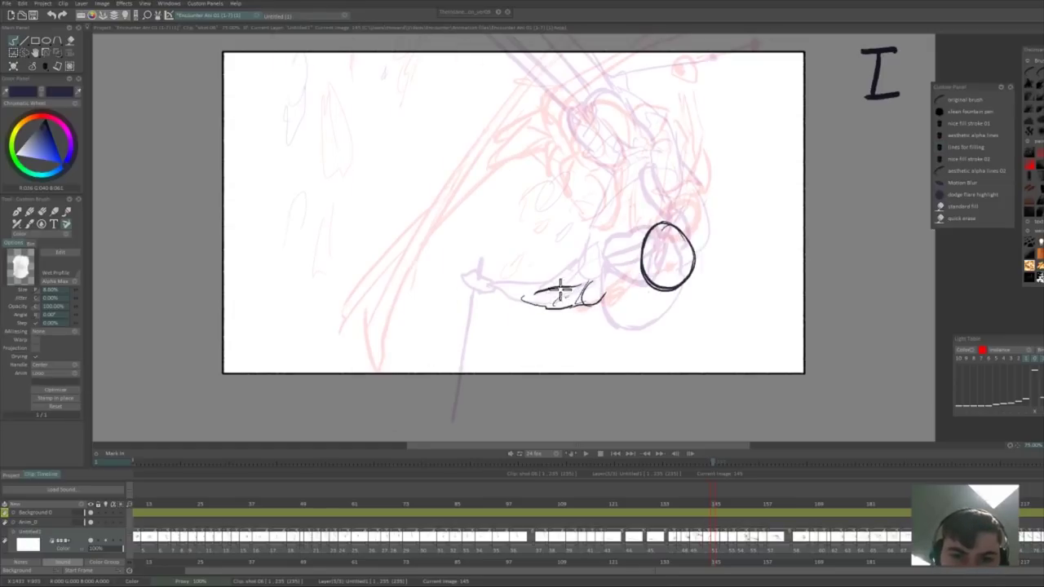
- Add a glove cuff and solid dark shoulder straps to the upside-down skier on frame 147, then return to frame 145
key(Right)
drag(501, 284, 548, 285)
key(e)
key(b)
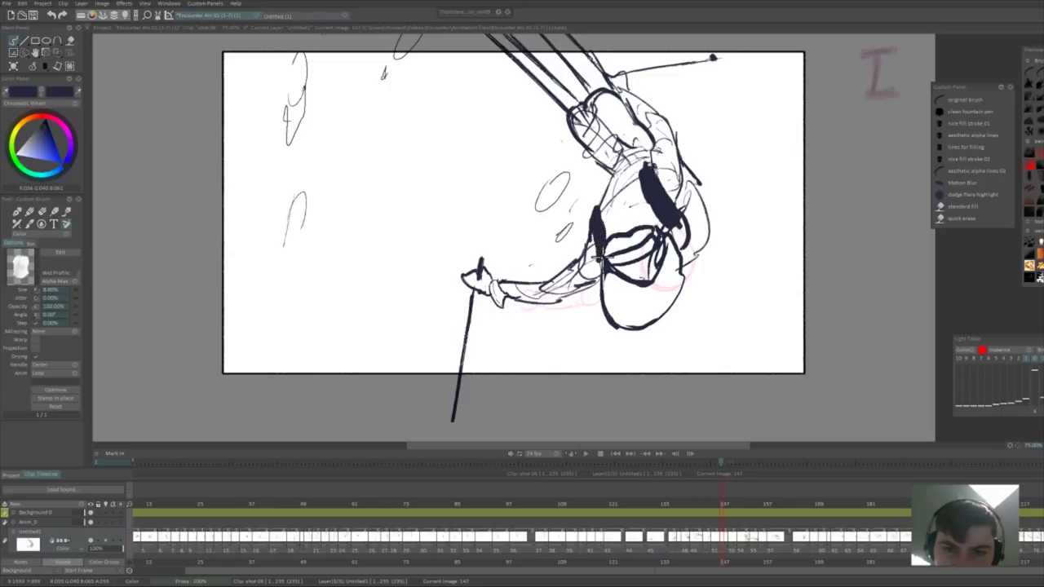
key(Left)
key(Left)
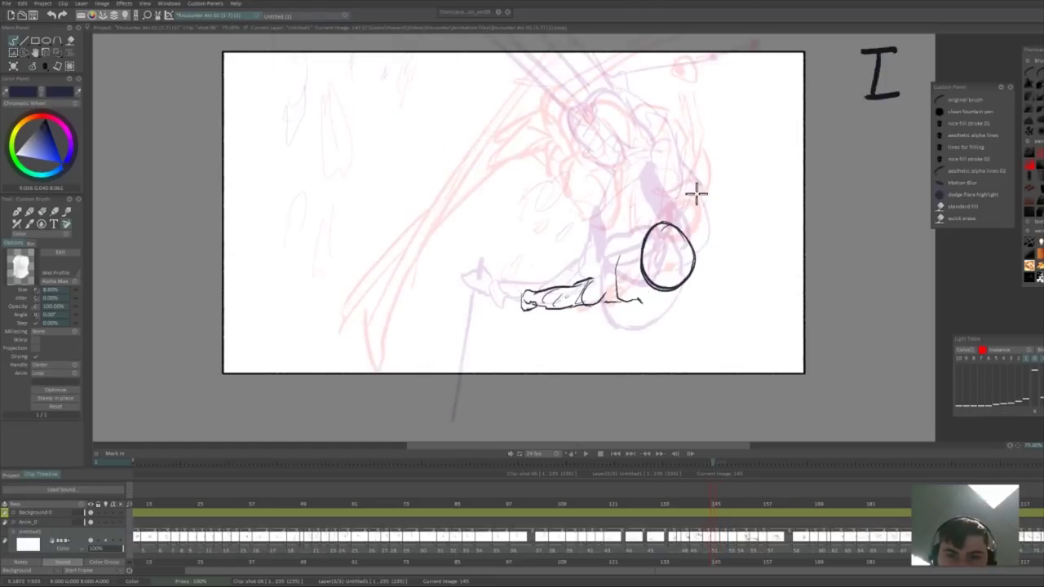
- Compare frames 143 and 145 and rework the skier's torso lines on frame 143
key(Left)
key(Right)
key(Left)
mouse_move(663, 149)
mouse_down()
mouse_move(638, 207)
mouse_move(604, 139)
mouse_move(628, 181)
mouse_up()
key(e)
key(b)
key(e)
key(b)
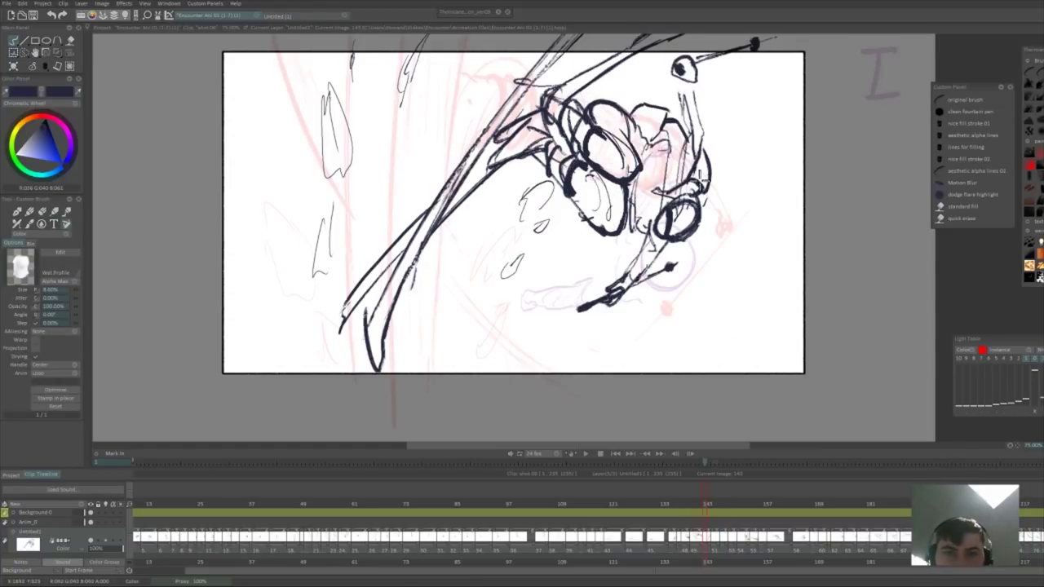
- Sketch the skier's knees, bent legs and torso contour on frame 145 using the neighbouring poses as reference
key(Right)
key(Right)
drag(612, 123, 621, 136)
key(e)
mouse_move(581, 151)
mouse_down()
mouse_move(580, 182)
mouse_move(596, 175)
mouse_up()
key(b)
key(Right)
key(Left)
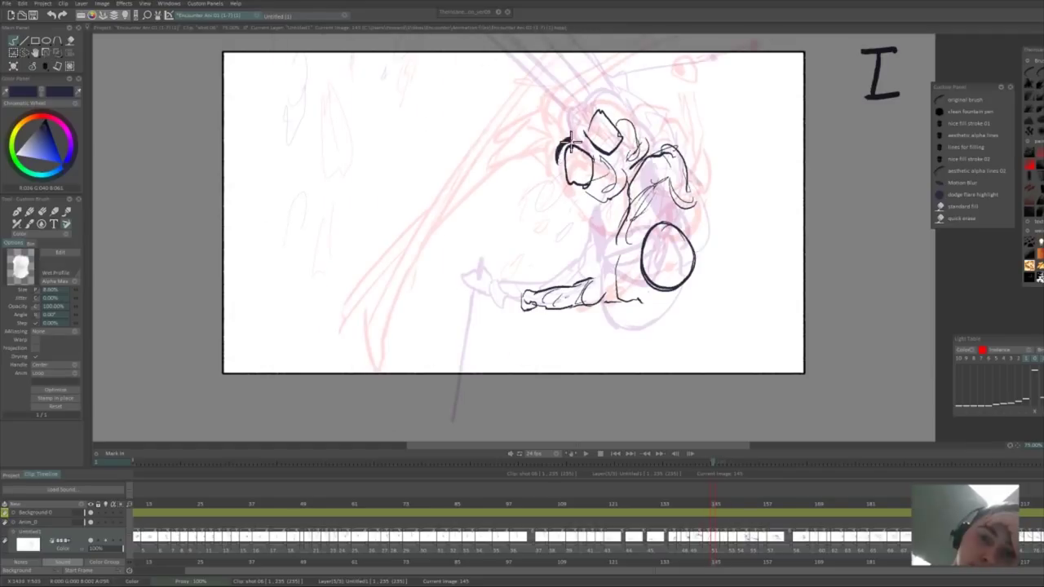
- Flip back and forth through the frames around 147 to compare the skier's poses during the flip
key(Right)
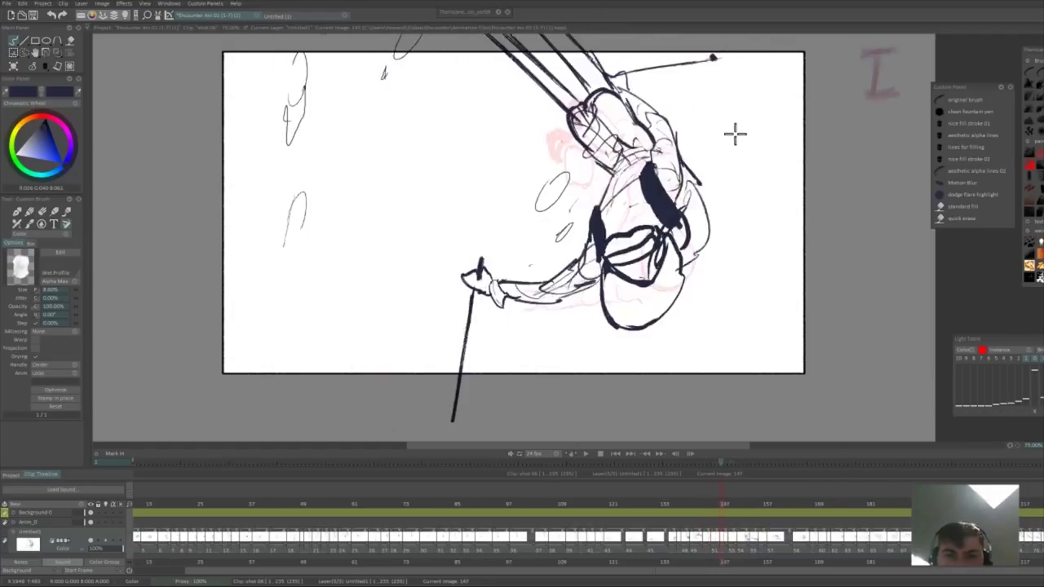
key(Right)
key(Right)
key(Left)
key(Left)
key(Left)
key(Right)
key(Right)
key(Left)
key(Left)
key(Left)
- Erase the raised arm and pole on frame 143, redraw the arm bent back over the body and check neighbouring frames
key(e)
mouse_move(757, 43)
mouse_down()
mouse_move(683, 70)
mouse_move(699, 171)
mouse_up()
key(b)
key(e)
mouse_move(655, 137)
mouse_down()
mouse_move(666, 192)
mouse_move(671, 167)
mouse_up()
key(b)
key(e)
key(b)
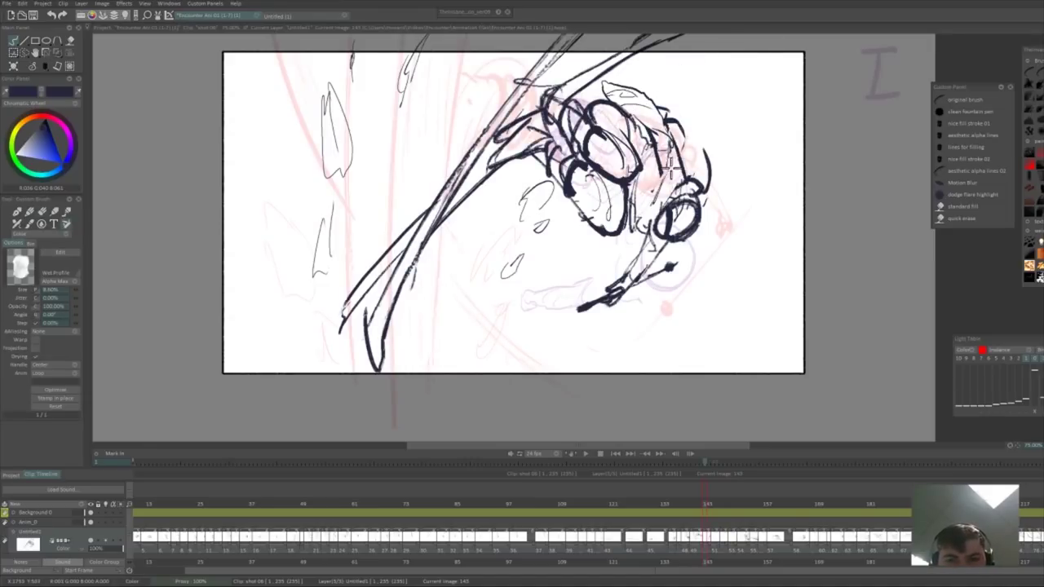
drag(602, 93, 591, 100)
key(Right)
key(Left)
key(Left)
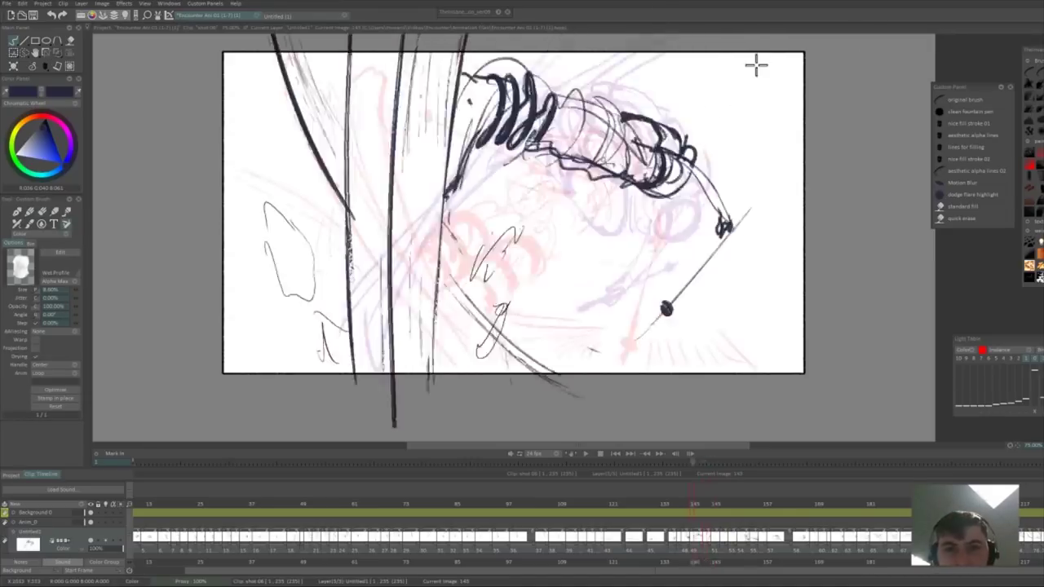
- Select the raised arm and pole on frame 147, shift them outward from the body and tidy the arm lines
key(Right)
key(Right)
key(Right)
key(s)
drag(663, 175, 722, 66)
key(ctrl+t)
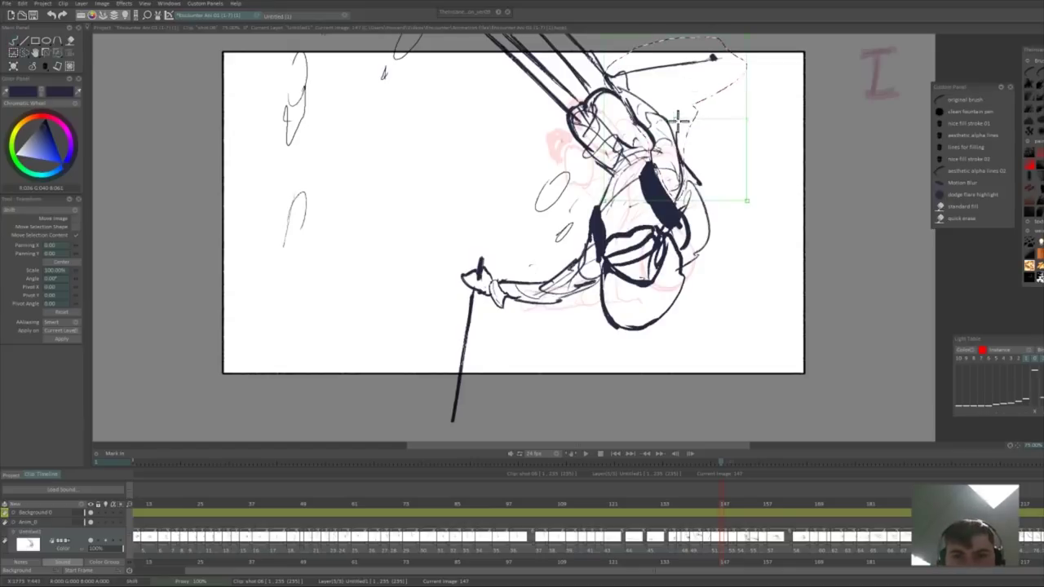
drag(678, 121, 695, 128)
key(b)
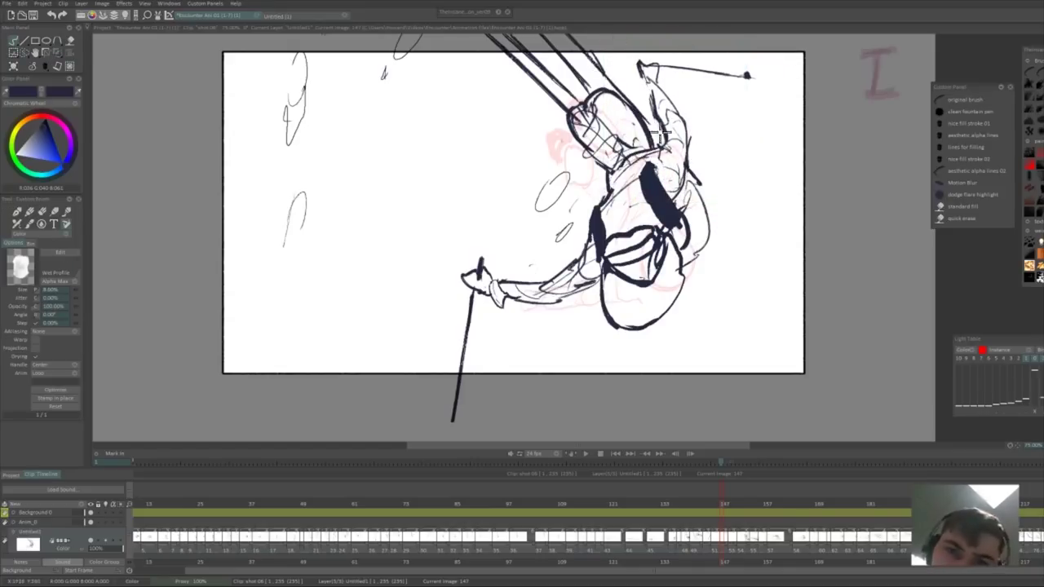
- Draw the dark boots and long skis on frame 145, adding a curved ski tip and adjusting that ski's lower edge
key(Left)
key(Left)
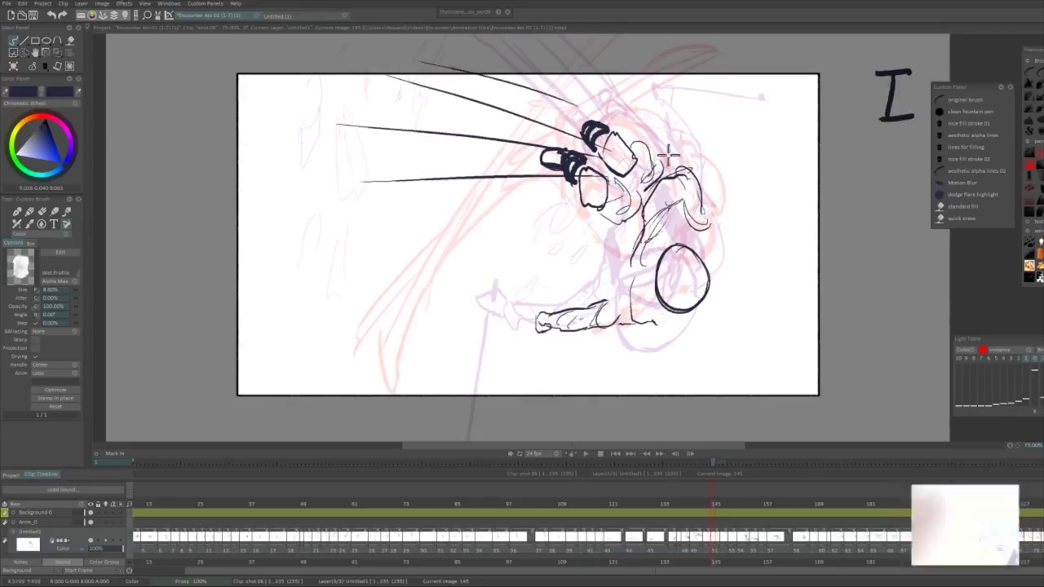
mouse_move(398, 129)
mouse_down()
mouse_move(376, 183)
mouse_move(325, 210)
mouse_up()
key(e)
drag(320, 216, 376, 179)
key(e)
key(ctrl+z)
drag(568, 221, 364, 191)
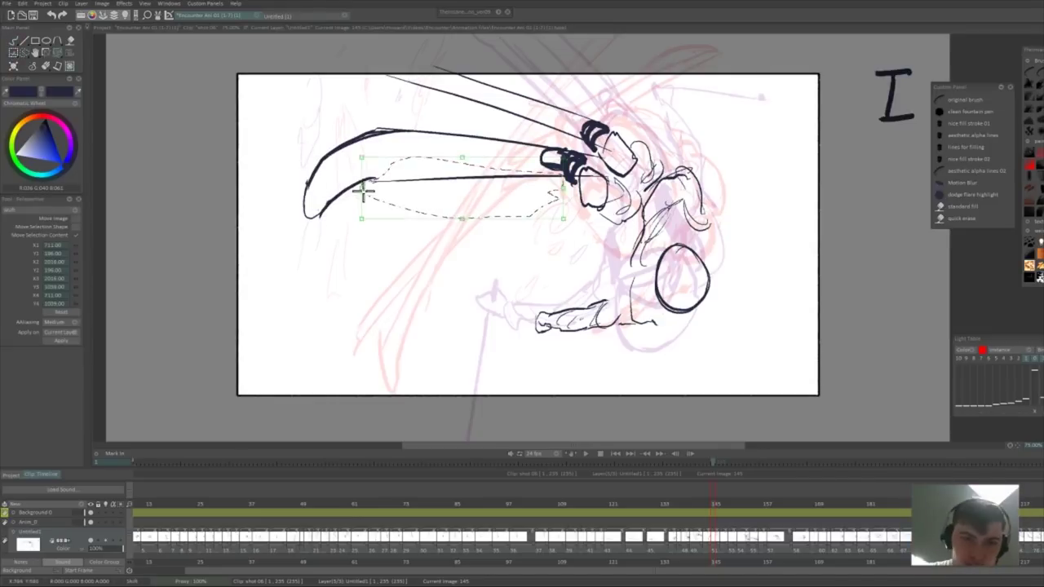
key(Return)
- Draw the raised arm with its glove and pole on frame 145 and add torso lines beside the head
key(Left)
key(Right)
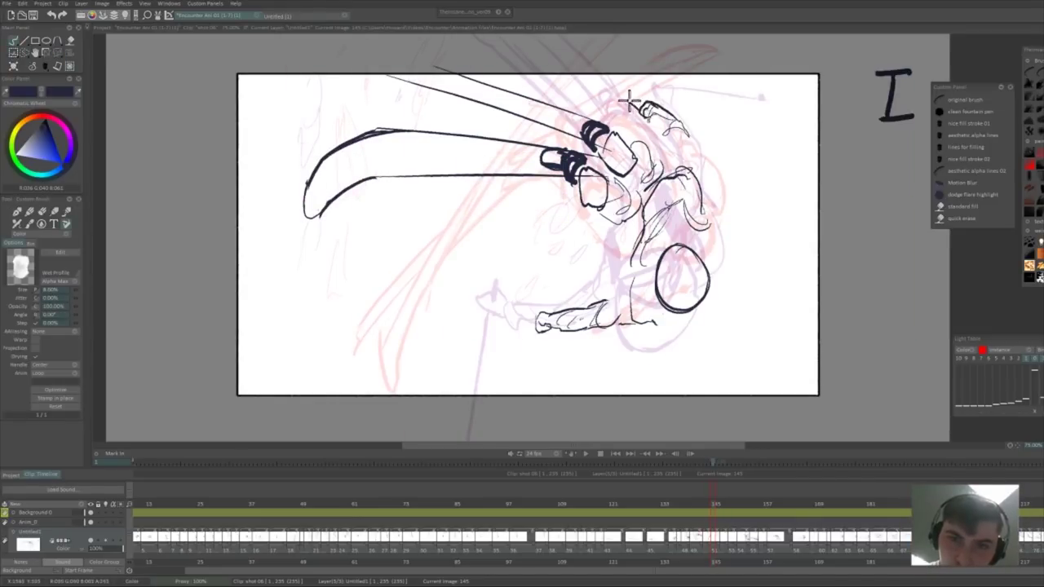
key(Right)
key(Right)
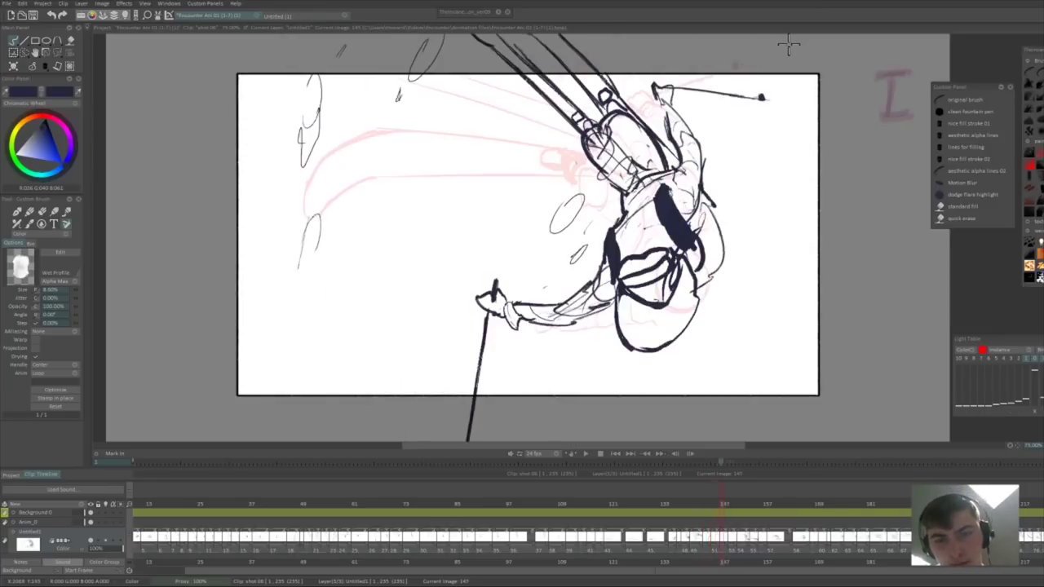
key(Left)
key(Left)
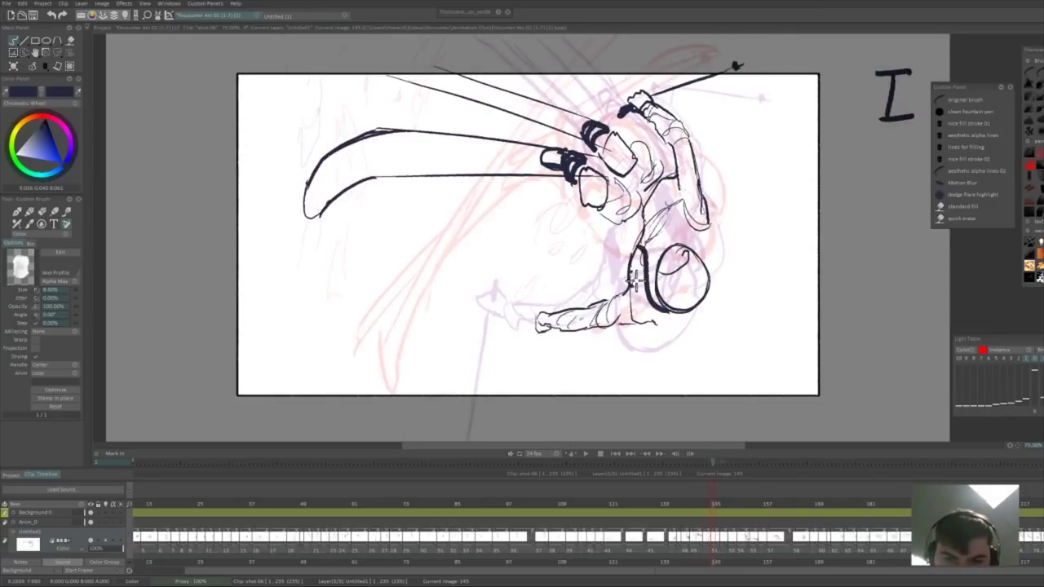
- Step back from frame 145 to frame 137 and compare the poses leading into the flip
key(Left)
key(Left)
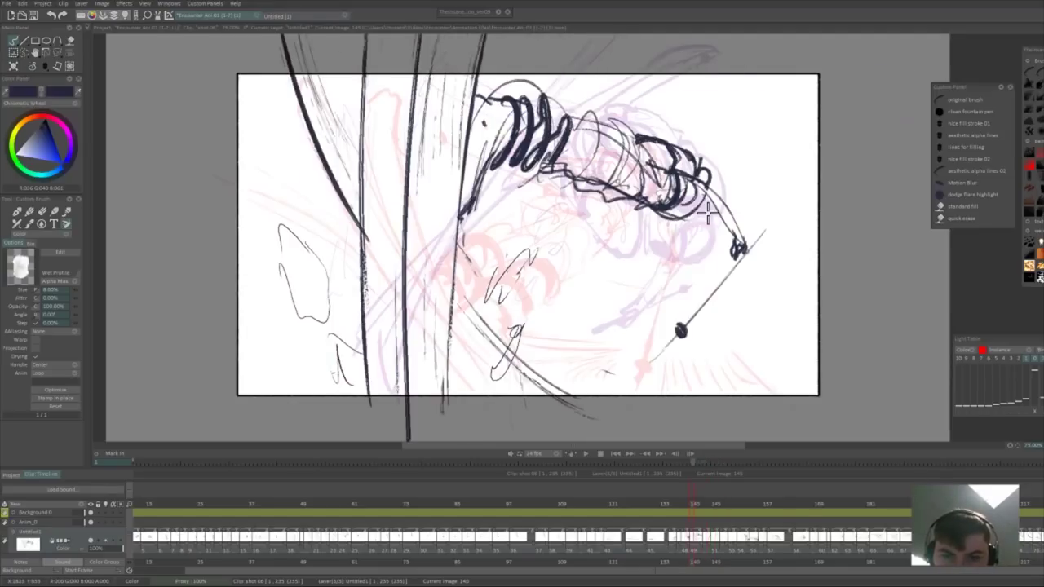
key(Left)
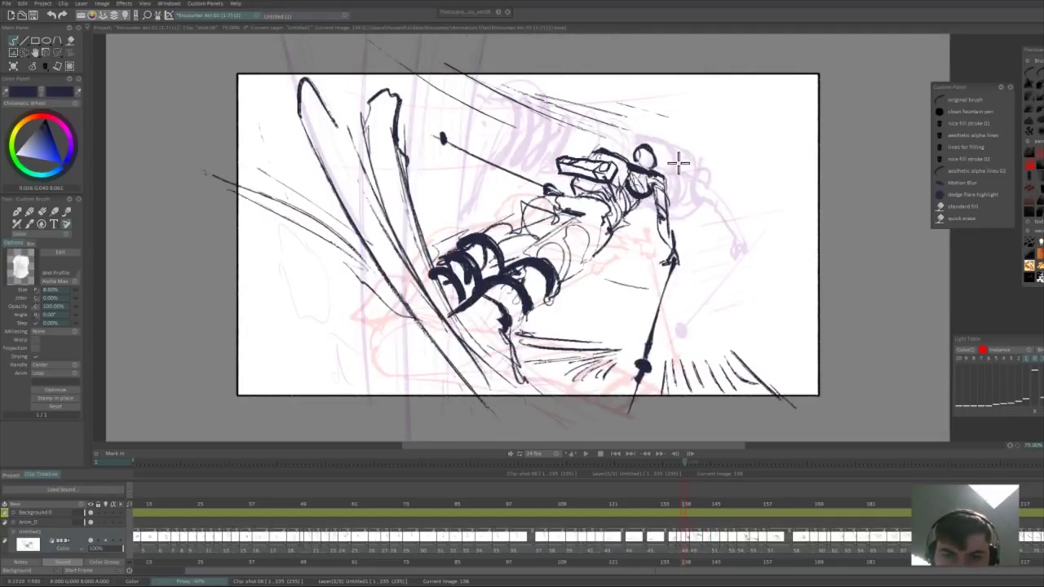
key(Right)
key(Left)
key(Left)
key(Right)
key(Left)
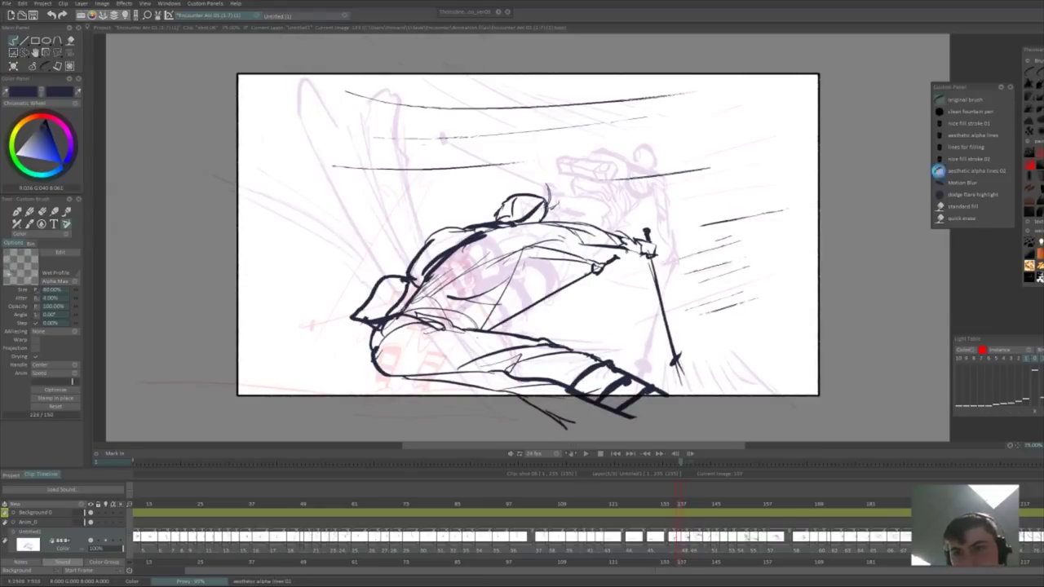
- Choose the aesthetic alpha lines 02 brush and draw a curved snow ridge behind the crouching skier on frame 137
click(939, 172)
drag(726, 123, 779, 367)
key(ctrl+z)
key(Right)
key(Left)
drag(247, 393, 341, 353)
drag(510, 320, 657, 337)
drag(635, 335, 757, 389)
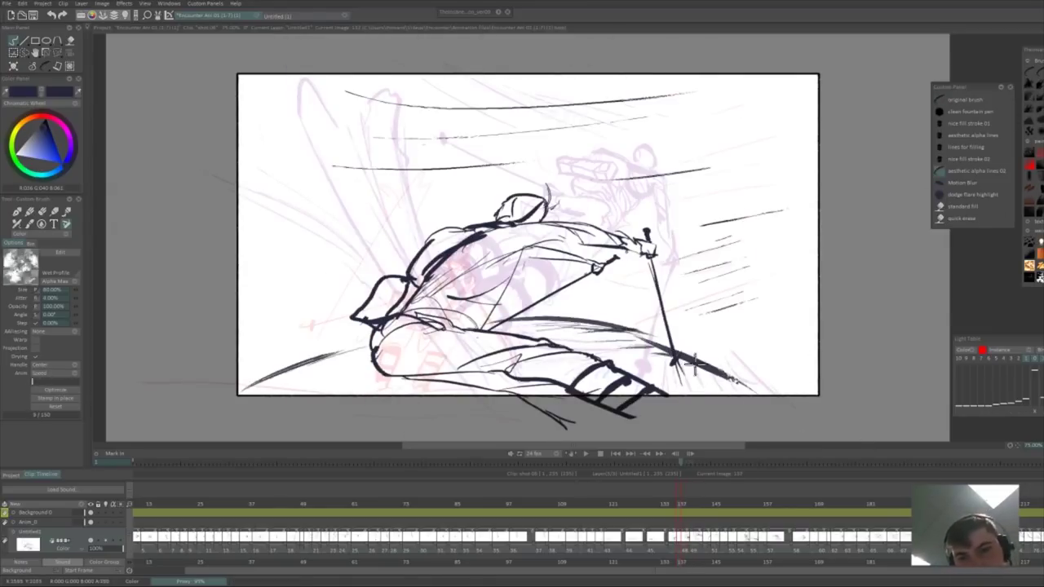
- Add a thick diagonal speed streak in the sky on frame 135
key(Left)
drag(627, 160, 764, 122)
key(ctrl+z)
drag(642, 190, 783, 155)
key(Left)
key(Right)
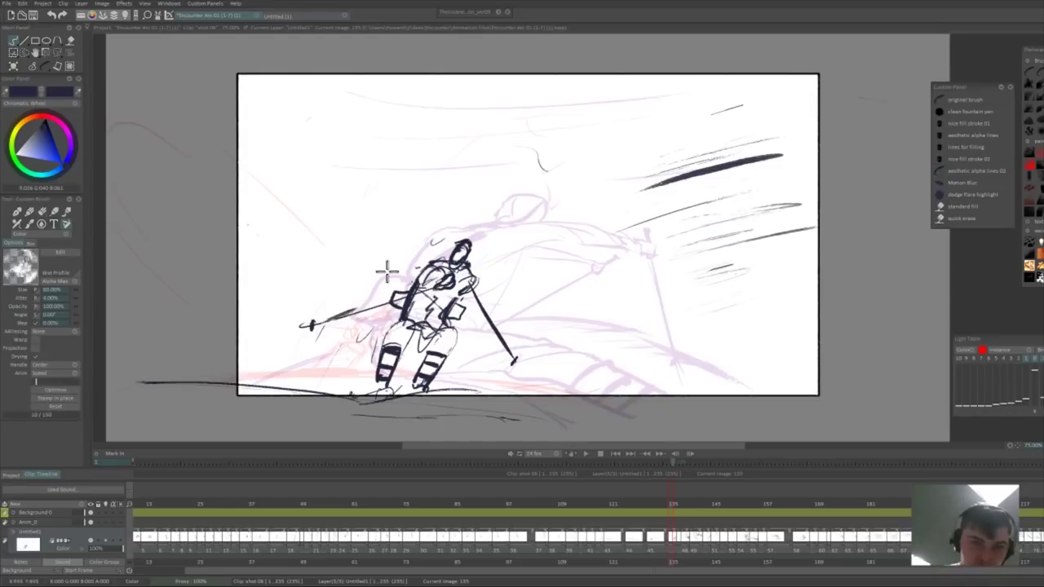
key(ctrl+z)
- Go back to around frame 119 and sketch the outer edge of the snow plume beyond the small skier
key(Left)
key(Left)
key(Left)
key(Left)
key(Left)
key(Right)
drag(612, 206, 583, 274)
key(Right)
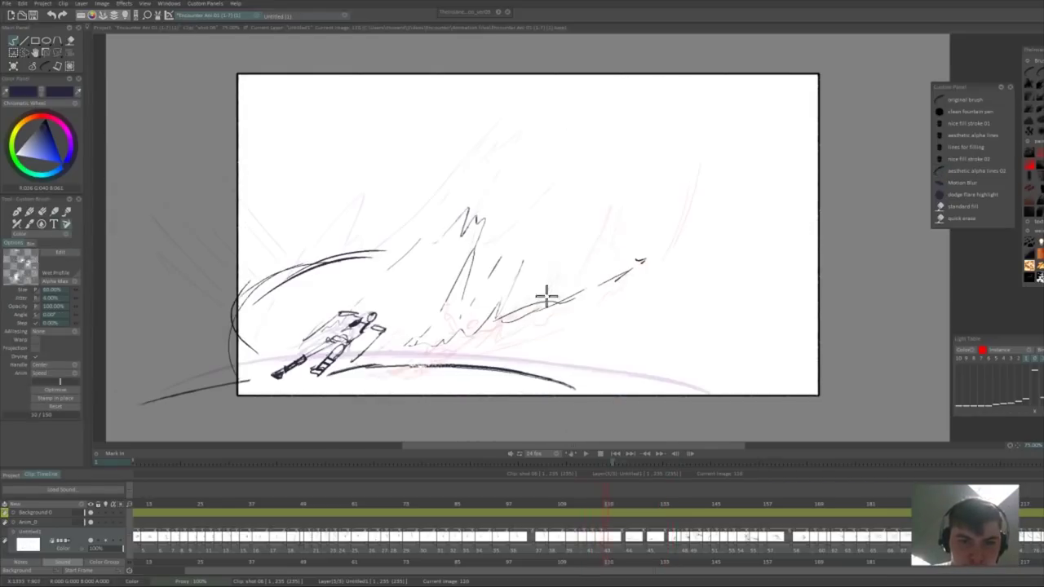
- Continue the snow plume's rounded outline on the following frames, including frame 125
key(Right)
key(Right)
key(Right)
key(Right)
key(Right)
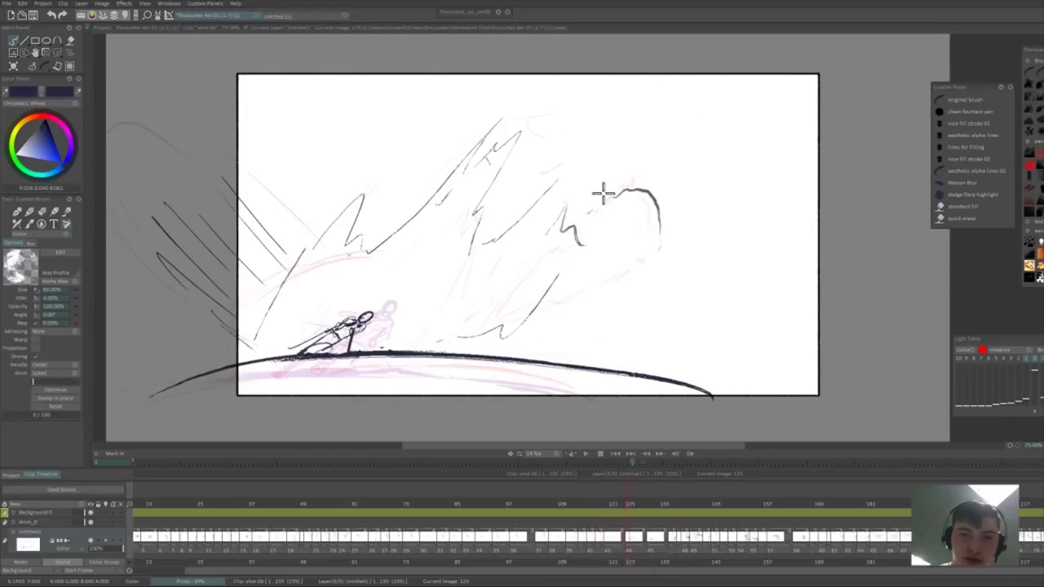
key(Right)
key(Right)
key(Right)
key(Right)
- Play the shot ahead to about frame 220 and sketch snow-plume strokes from there through frame 225
key(Return)
click(377, 548)
key(Return)
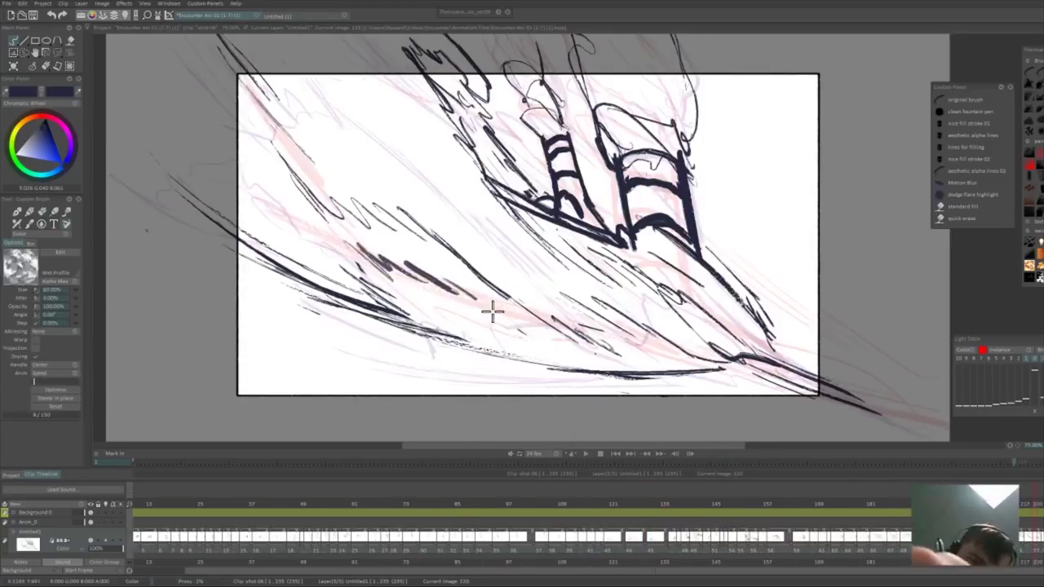
key(Right)
key(Right)
key(Right)
key(Right)
key(Right)
key(e)
drag(486, 168, 656, 237)
drag(499, 203, 532, 246)
key(e)
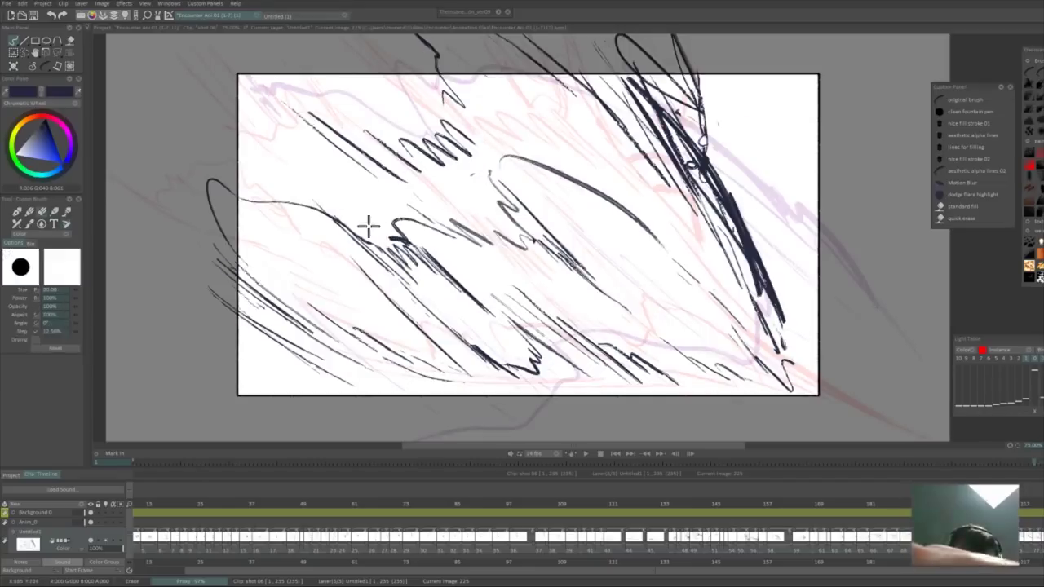
- Play back the clip and add a diagonal snow streak behind the skier on frame 135
key(e)
key(Return)
drag(163, 552, 102, 560)
key(Return)
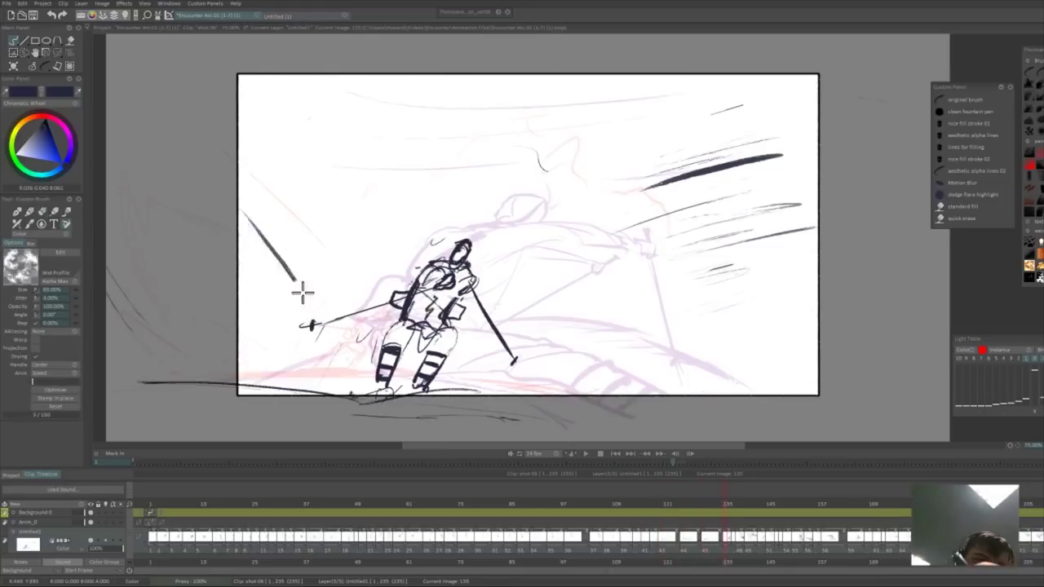
key(e)
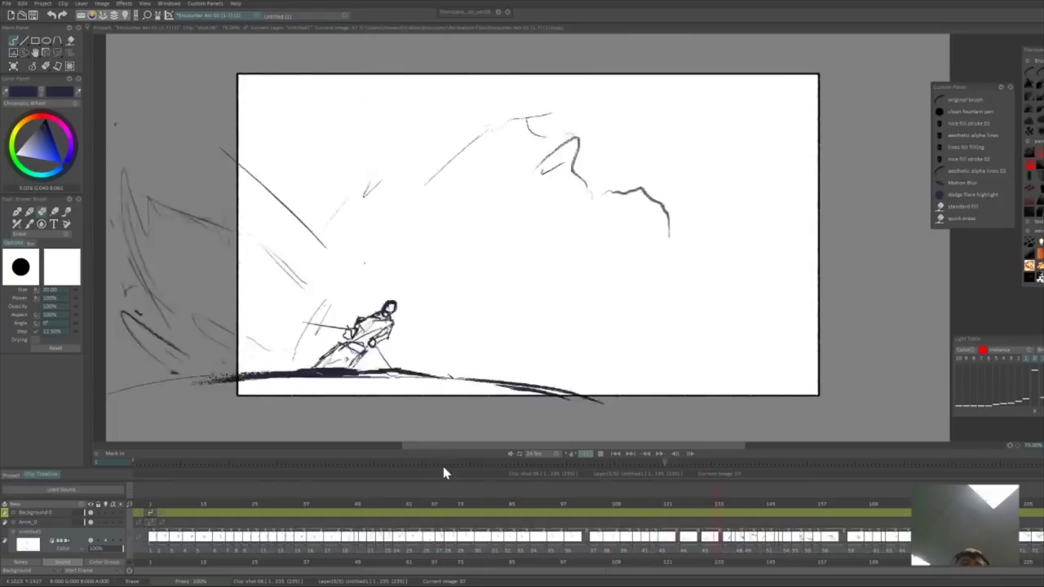
- Replay the animation from its first frame to review the opening flip
click(443, 465)
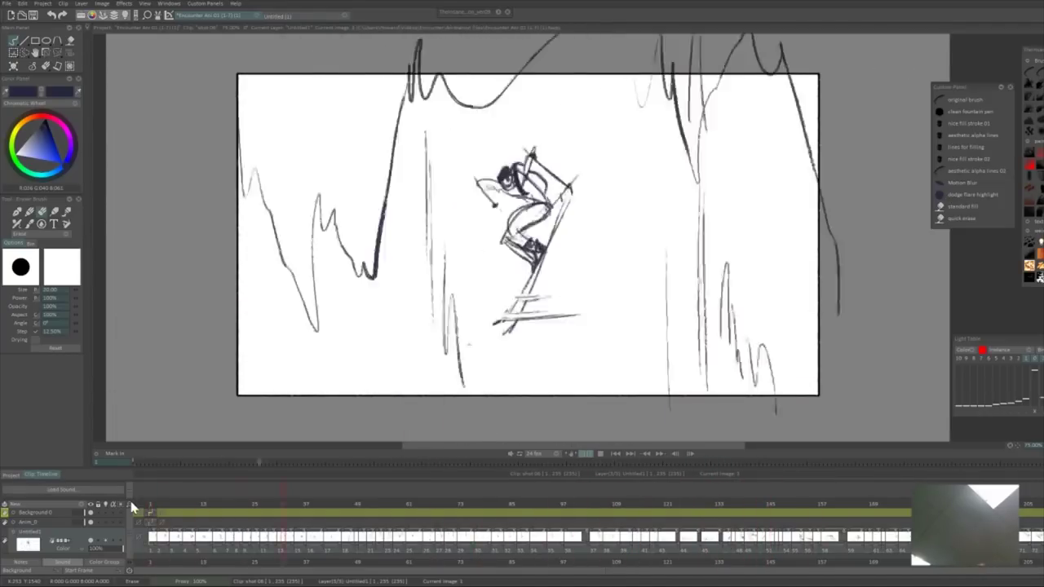
drag(692, 506, 144, 573)
key(Return)
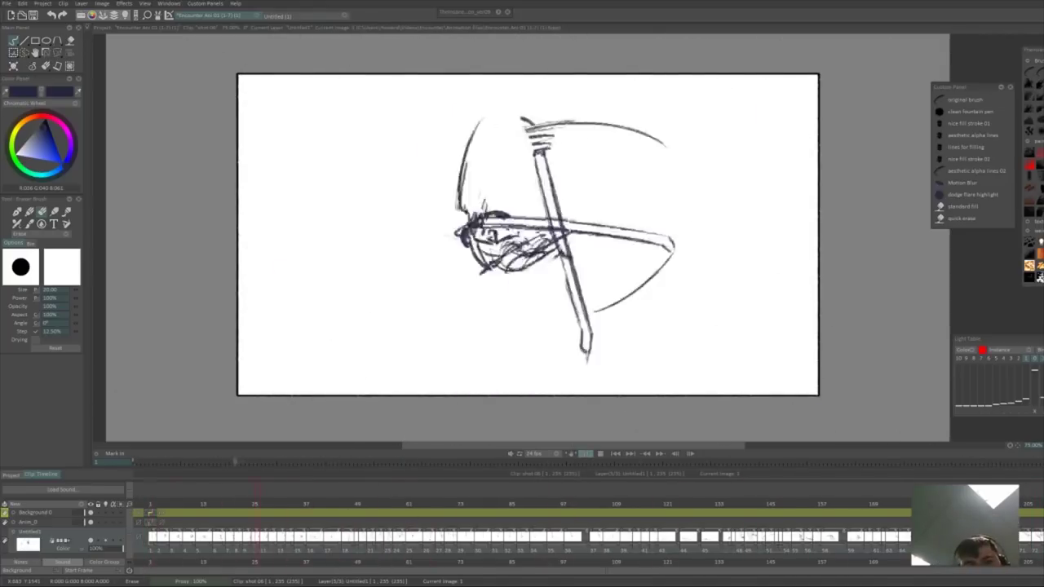
key(Return)
key(b)
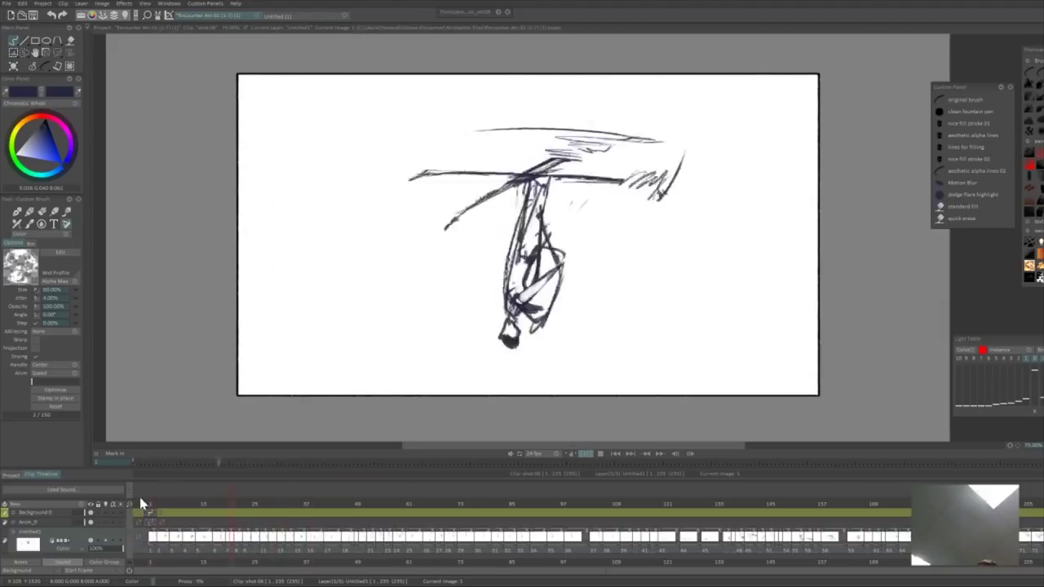
- From about frame 119, select the small skier on three consecutive frames and shift its position to smooth the motion
drag(142, 501, 657, 511)
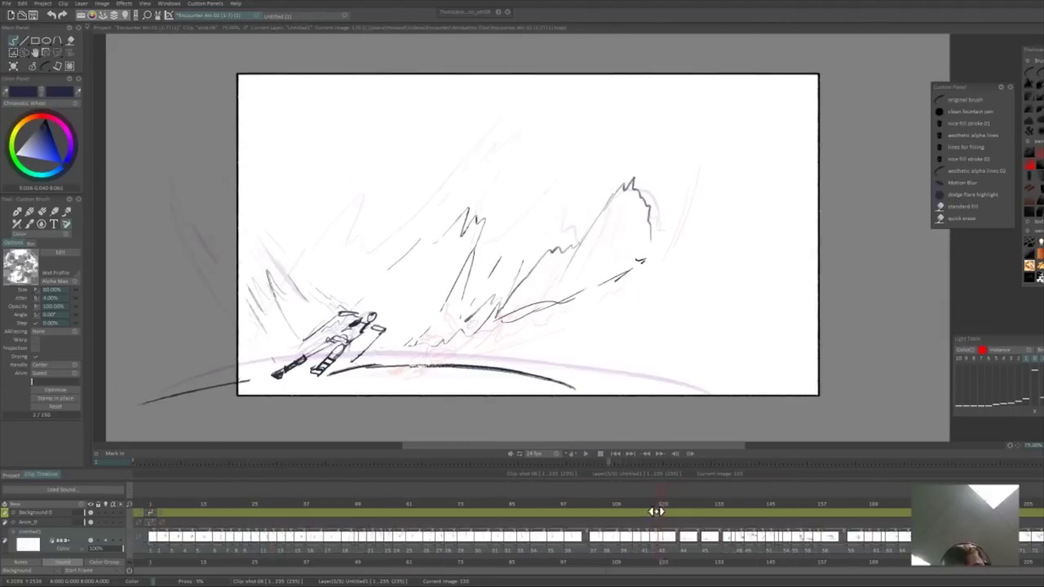
key(s)
drag(390, 303, 387, 299)
key(ctrl+t)
mouse_move(370, 333)
mouse_down()
mouse_move(354, 331)
mouse_move(382, 328)
mouse_move(346, 332)
mouse_up()
key(Right)
key(s)
key(ctrl+t)
key(ctrl+d)
key(Right)
key(s)
key(ctrl+t)
mouse_move(408, 292)
mouse_down()
mouse_move(413, 308)
mouse_move(371, 333)
mouse_up()
key(ctrl+d)
- Play the animation from about frame 125, then stop near frame 168
click(681, 505)
key(Return)
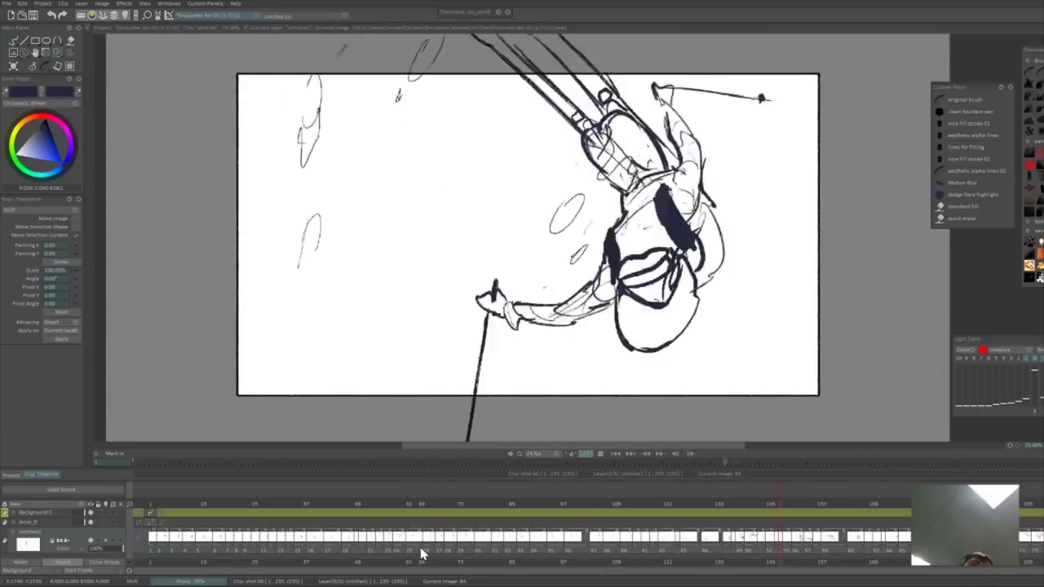
click(420, 548)
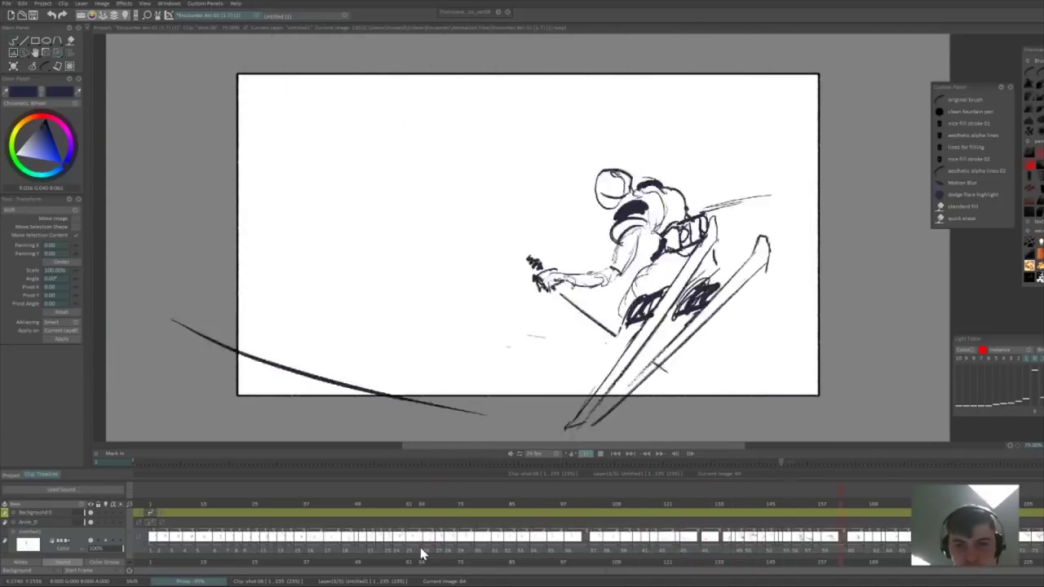
key(space)
key(ctrl+t)
key(Right)
click(968, 123)
drag(781, 187, 755, 229)
key(ctrl+z)
drag(736, 109, 427, 275)
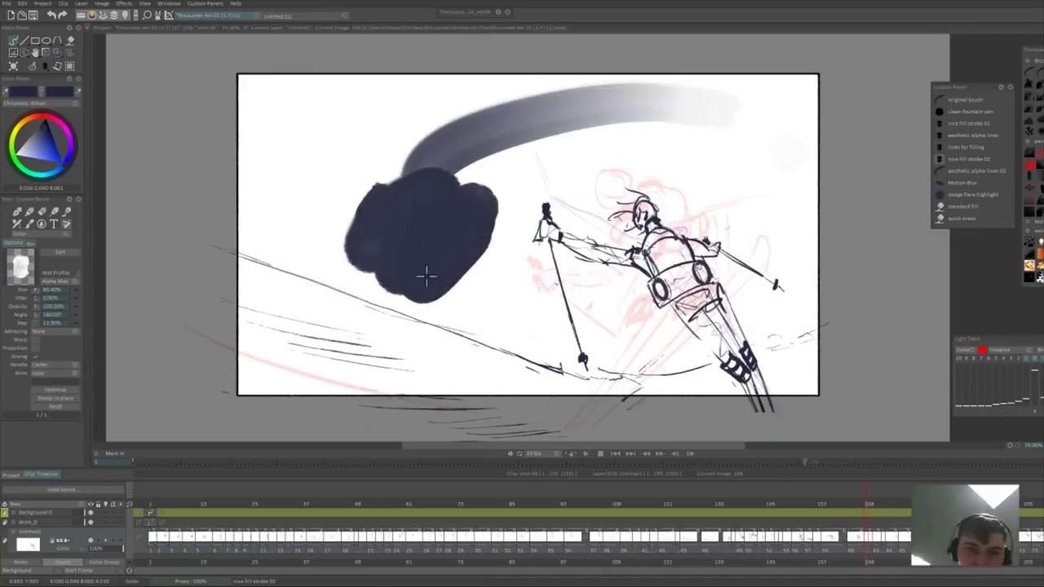
key(ctrl+z)
mouse_move(427, 135)
mouse_down()
mouse_move(413, 197)
mouse_move(601, 158)
mouse_up()
key(ctrl+z)
- Switch to the aesthetic alpha lines brush and review the frames from 168 to about 188, then replay the clip
click(968, 149)
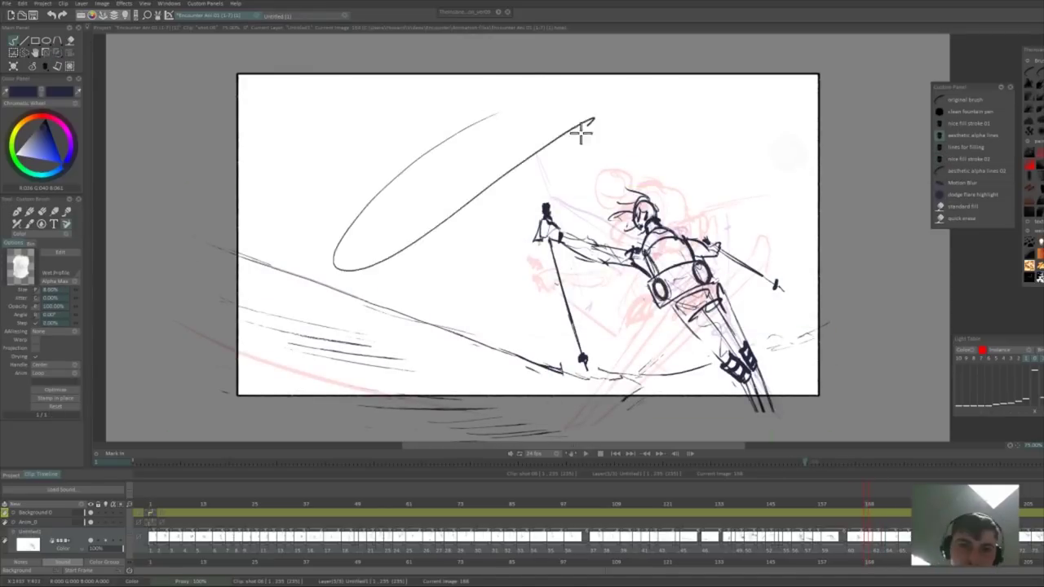
key(Right)
key(Right)
key(Right)
key(Right)
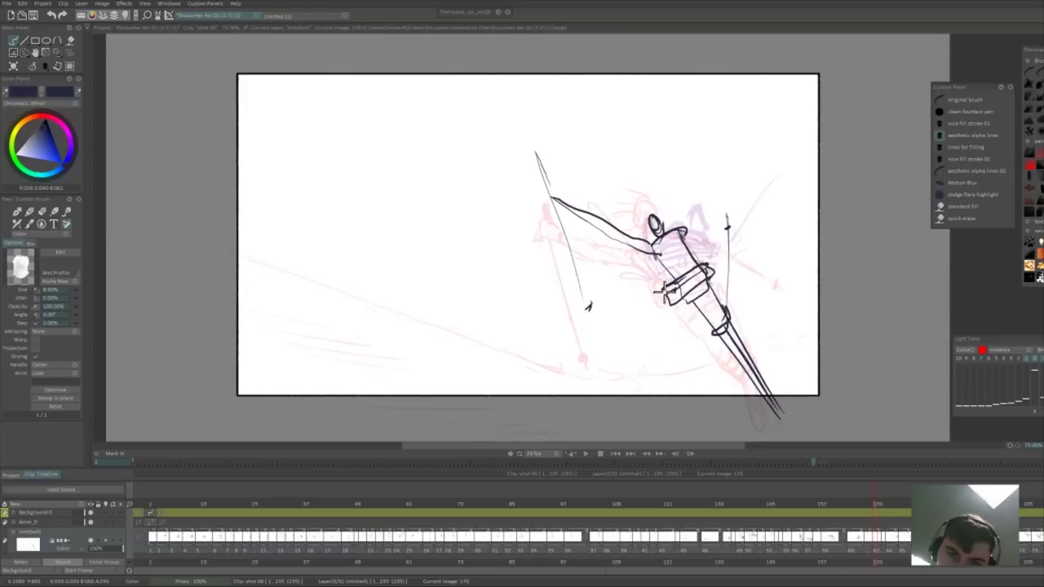
key(Right)
key(Right)
key(Right)
key(Right)
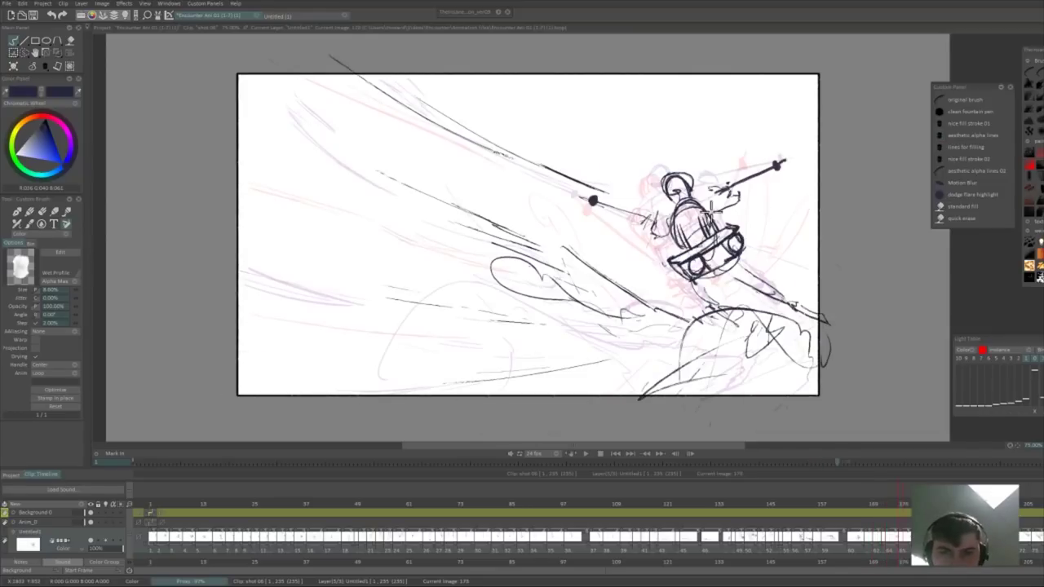
key(Right)
key(Right)
key(Left)
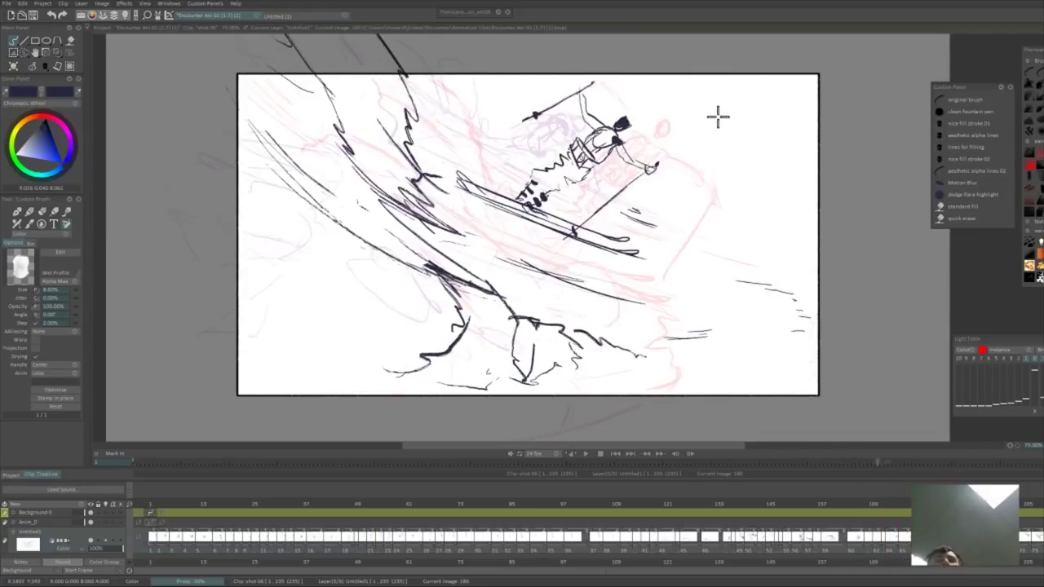
key(Return)
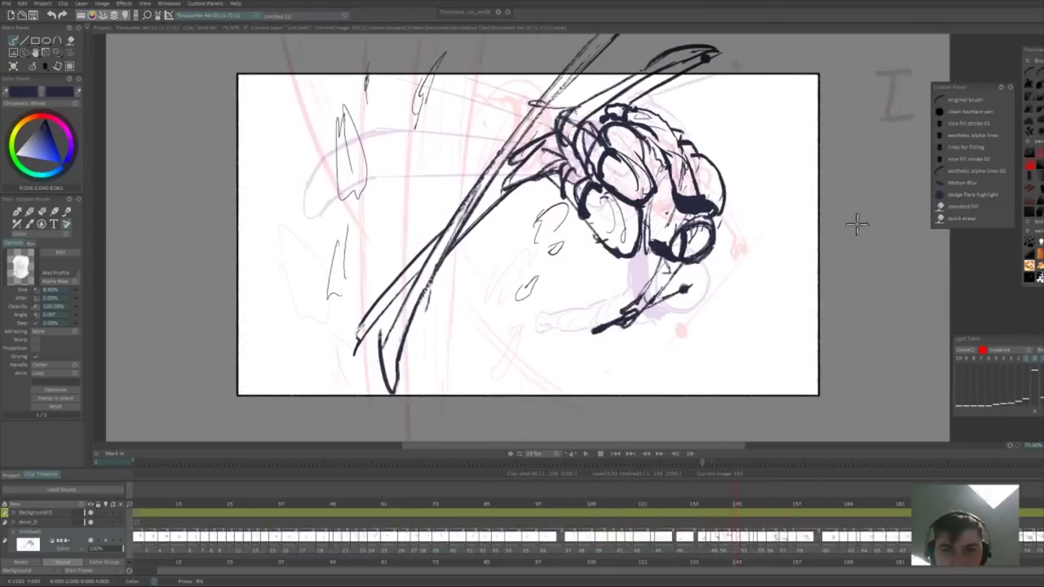
- Enlarge and reposition the skier's legs on the frame 145 in-between and add small blocks at the ski boots
key(Right)
drag(685, 207, 703, 232)
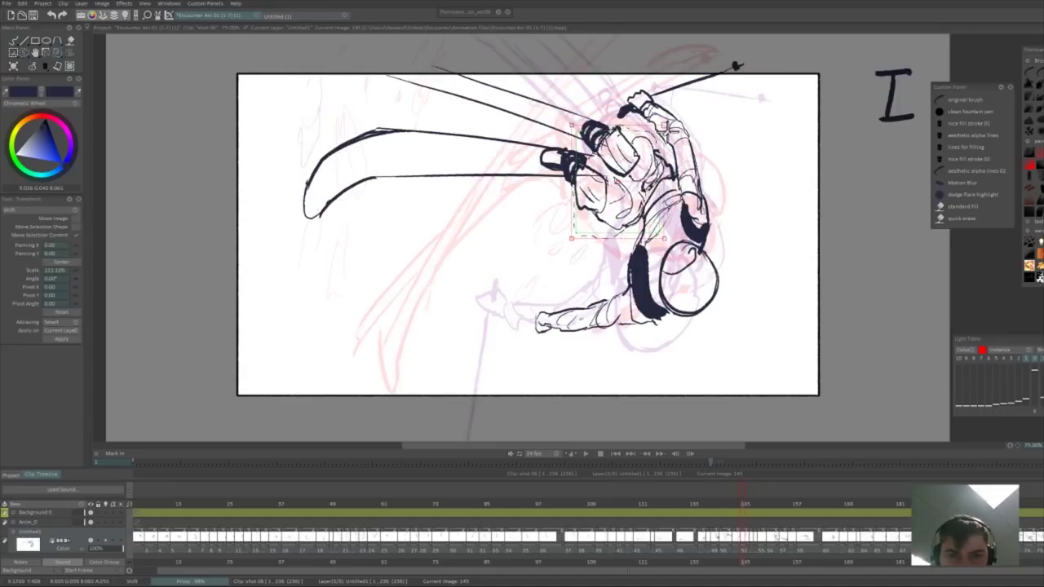
key(b)
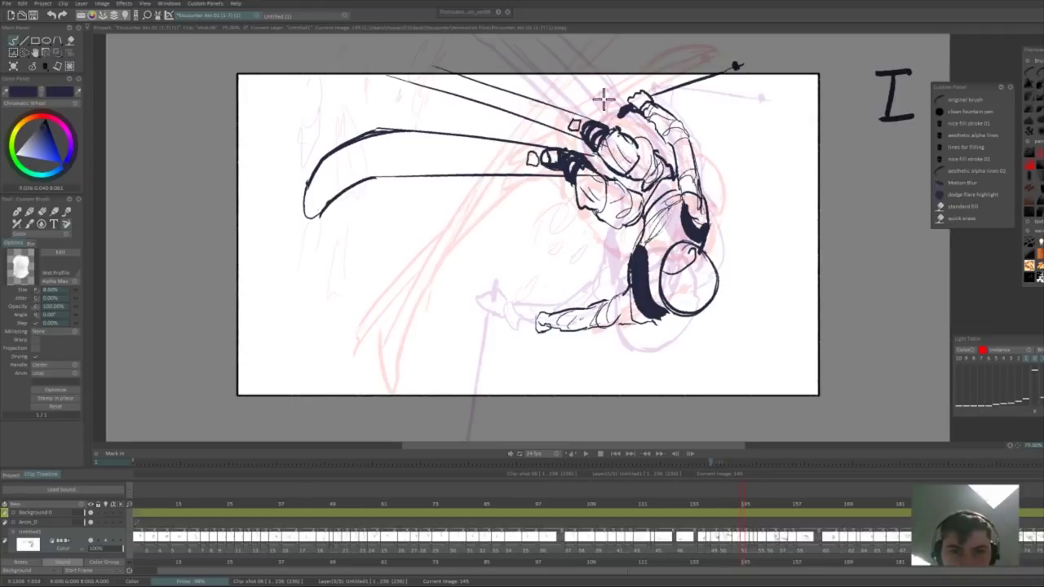
key(Left)
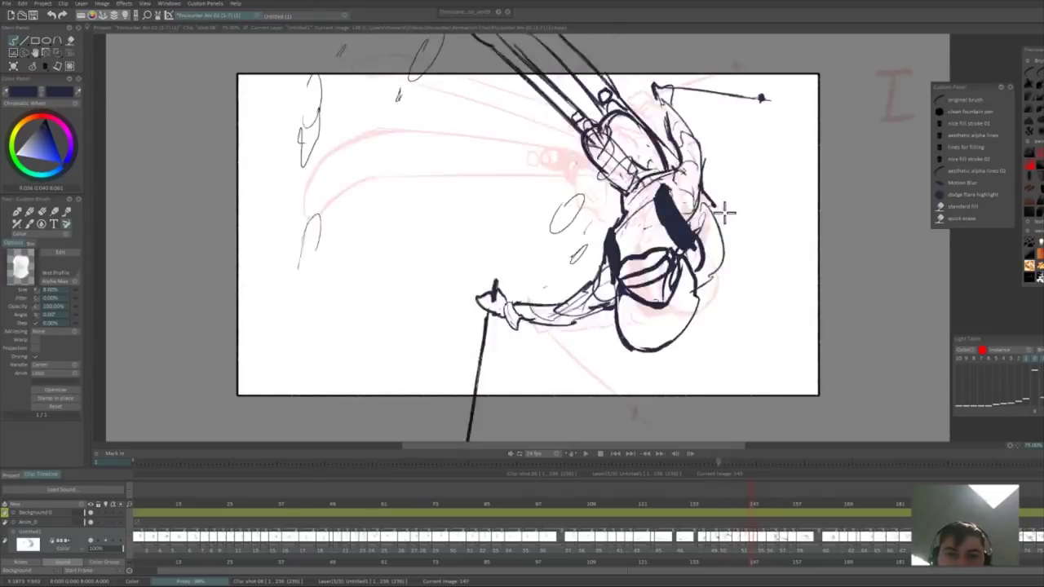
key(Left)
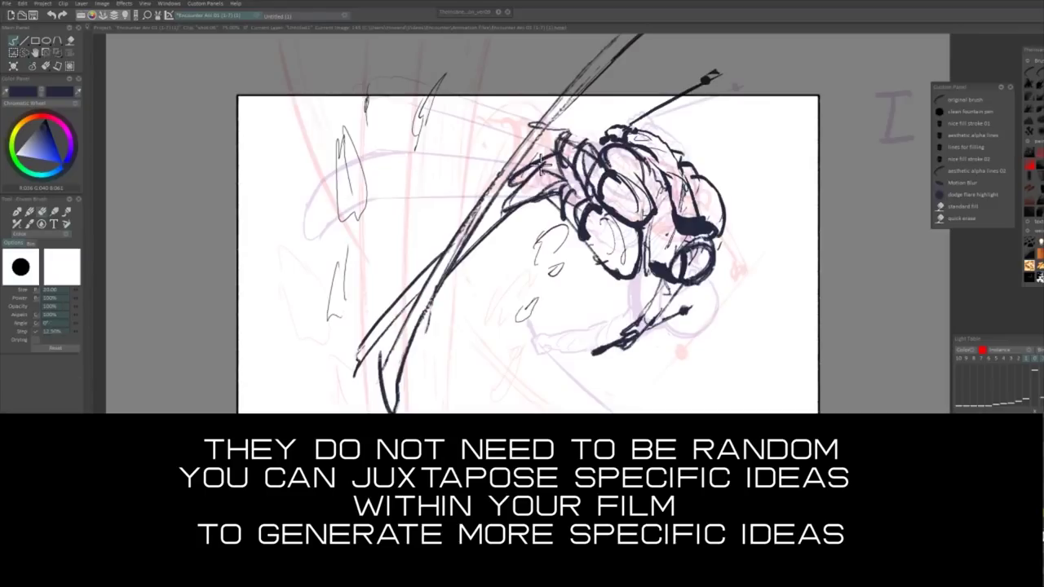
- Erase stray lines around the skier's boots and touch up the figure on the neighbouring drawing
key(e)
drag(569, 134, 545, 124)
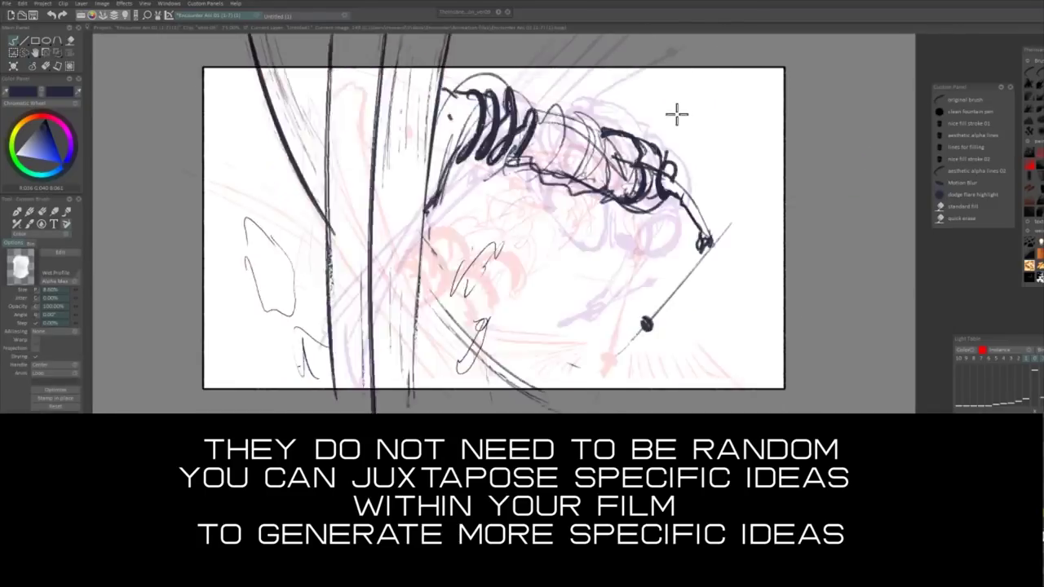
drag(636, 117, 648, 150)
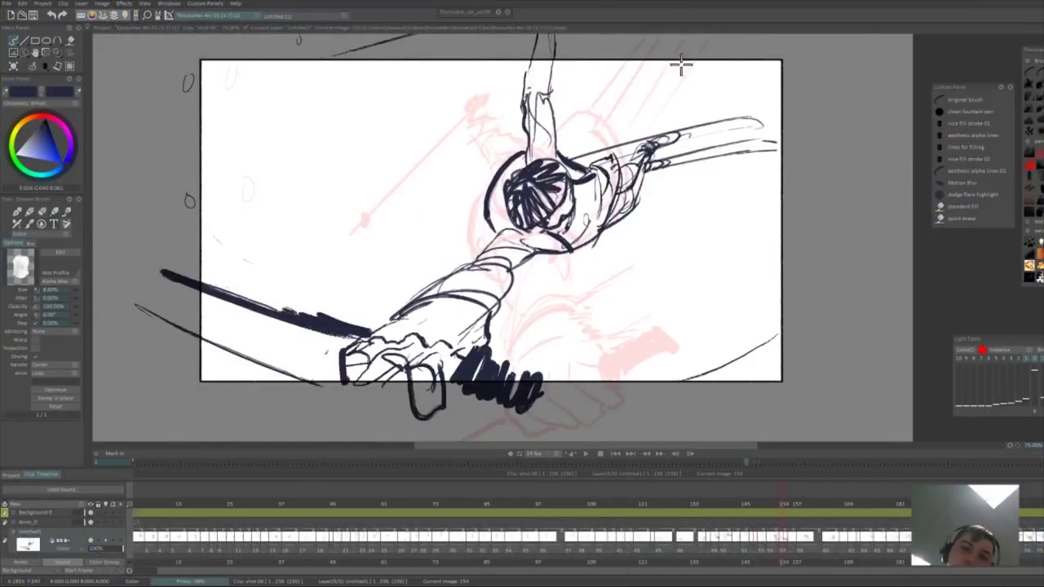
- Complete the frame 149 in-between with the skier's raised arm, gloved hand, pole and skis
key(Left)
key(Left)
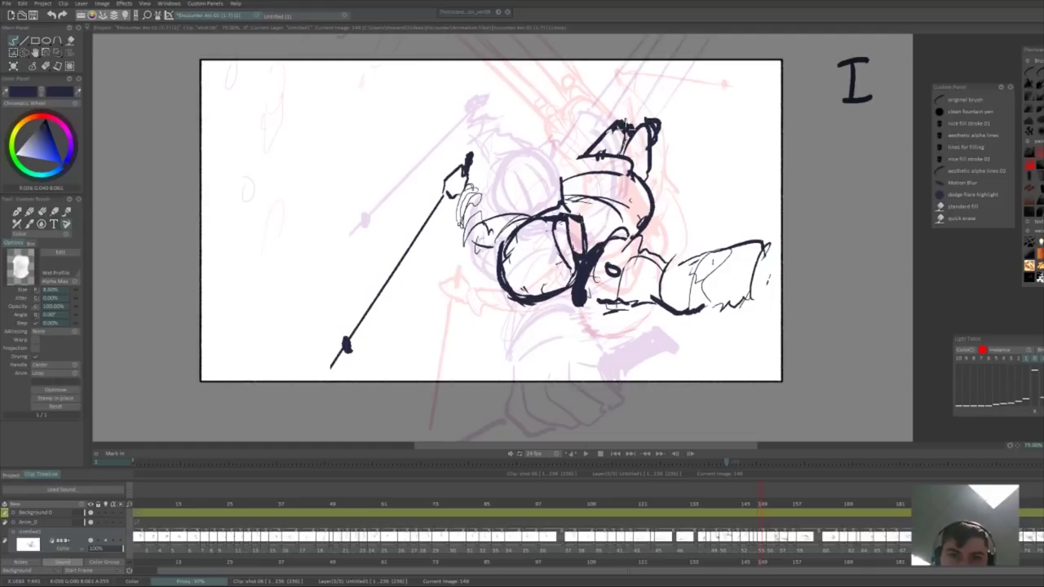
key(Right)
key(Left)
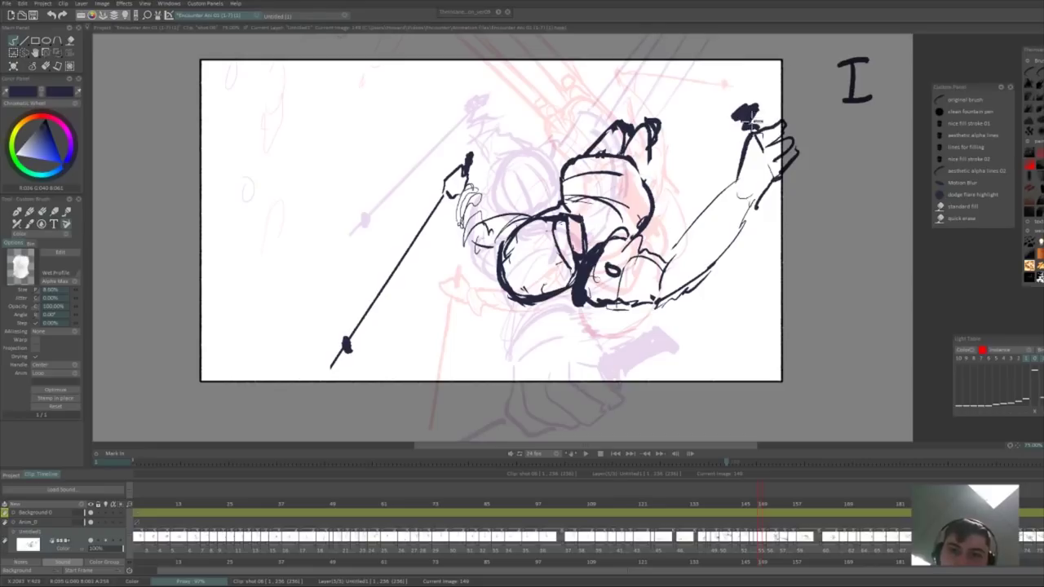
mouse_move(667, 104)
mouse_down()
mouse_move(674, 175)
mouse_move(567, 64)
mouse_up()
drag(638, 194, 577, 64)
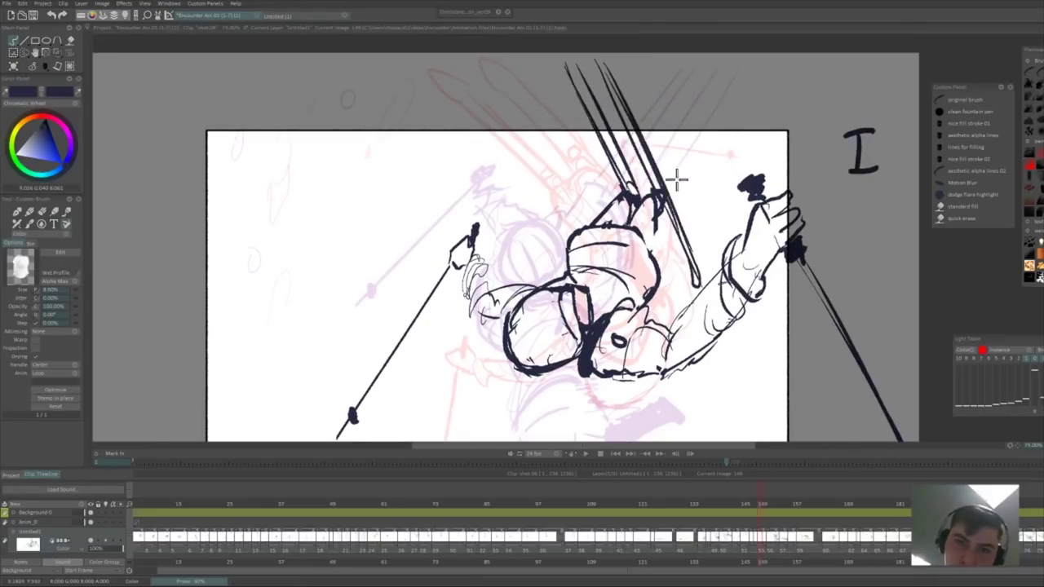
- Flip between frame 149 and the drawings after it to check how the new in-between flows
key(Right)
key(Right)
key(Right)
key(Right)
key(Right)
key(Right)
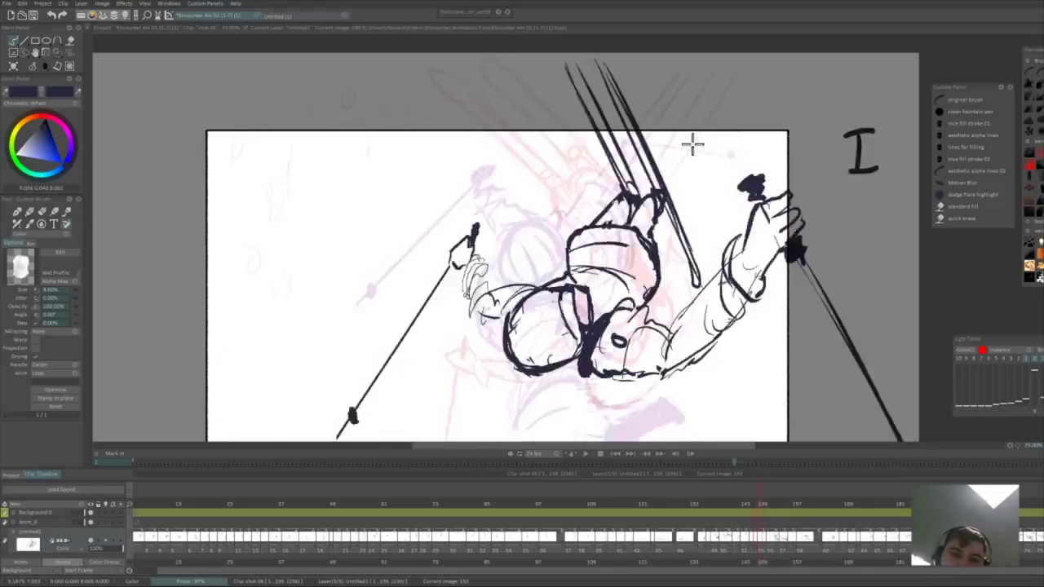
key(Left)
key(Left)
key(Left)
key(Left)
key(Left)
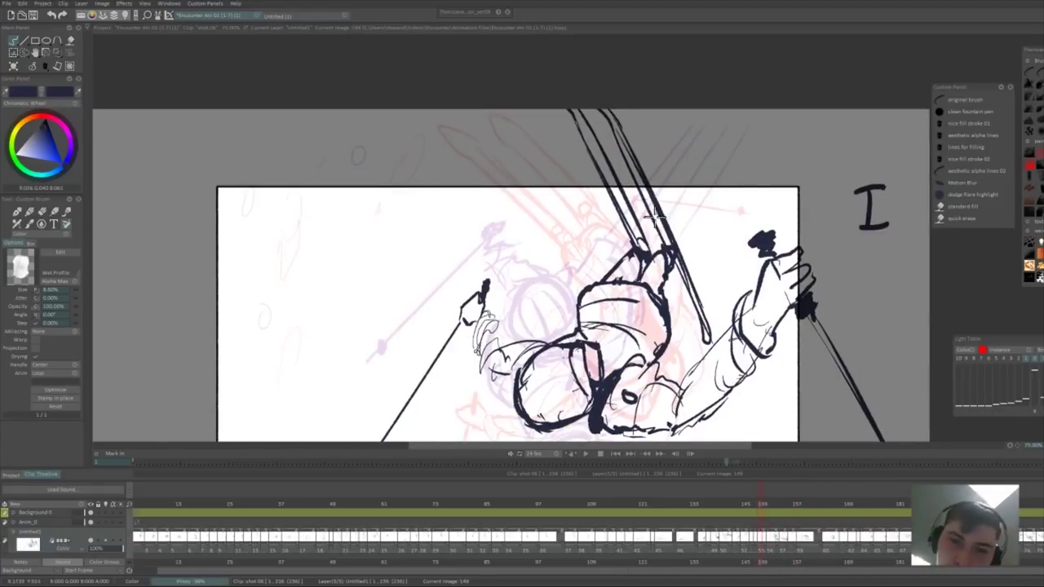
drag(689, 197, 695, 135)
key(Right)
key(Right)
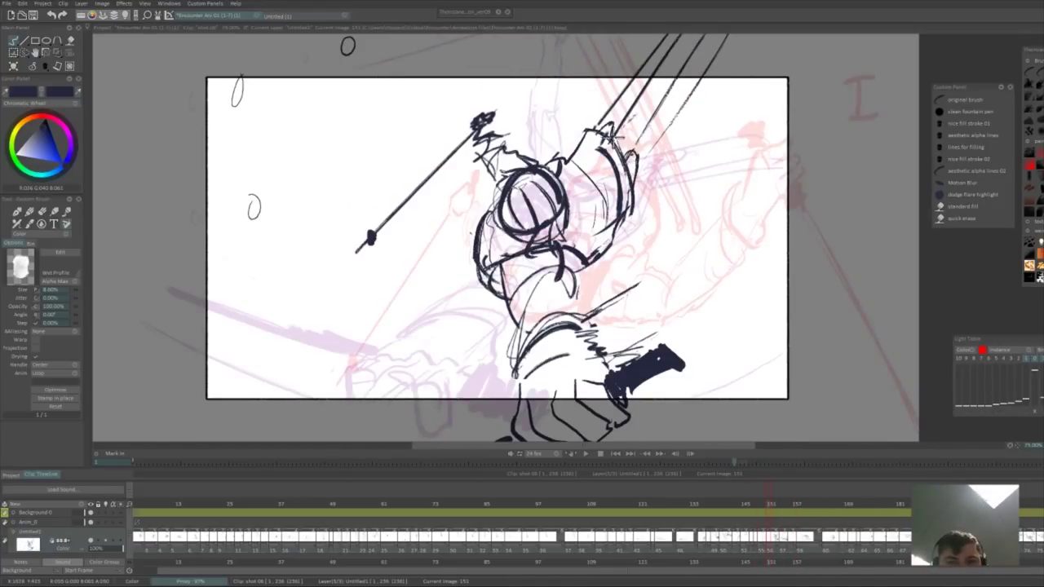
key(Left)
- Scrub ahead on the timeline, save the project and go on to about frame 158
mouse_move(770, 507)
mouse_down()
mouse_move(695, 517)
mouse_move(792, 497)
mouse_up()
key(ctrl+s)
key(Left)
key(Right)
key(Right)
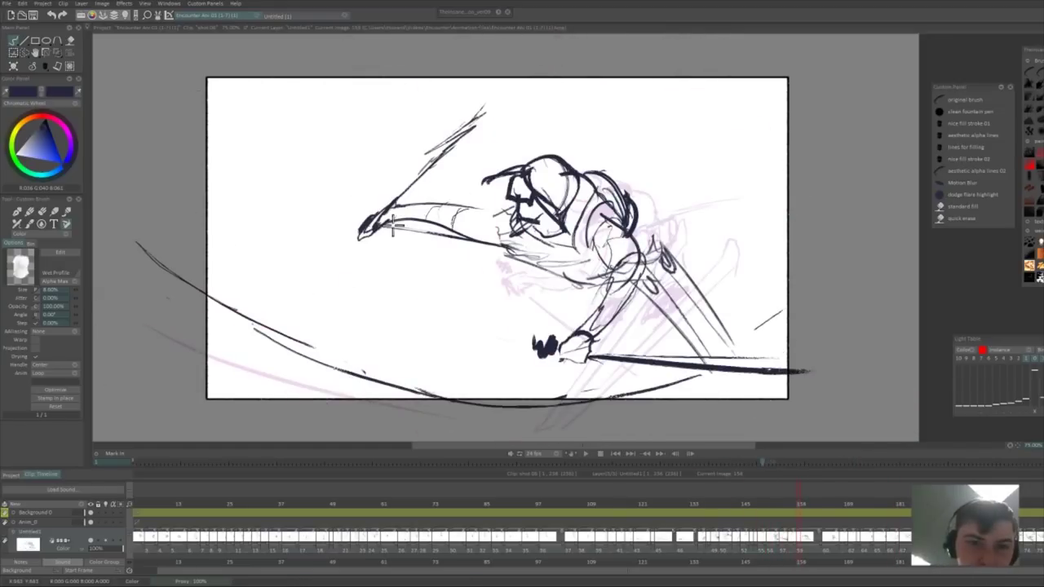
- On frame 154, erase the hatching in the skier's head and redraw it as a clean circle with goggles
key(Left)
key(Left)
key(e)
mouse_move(539, 196)
mouse_down()
mouse_move(545, 235)
mouse_move(552, 204)
mouse_up()
key(b)
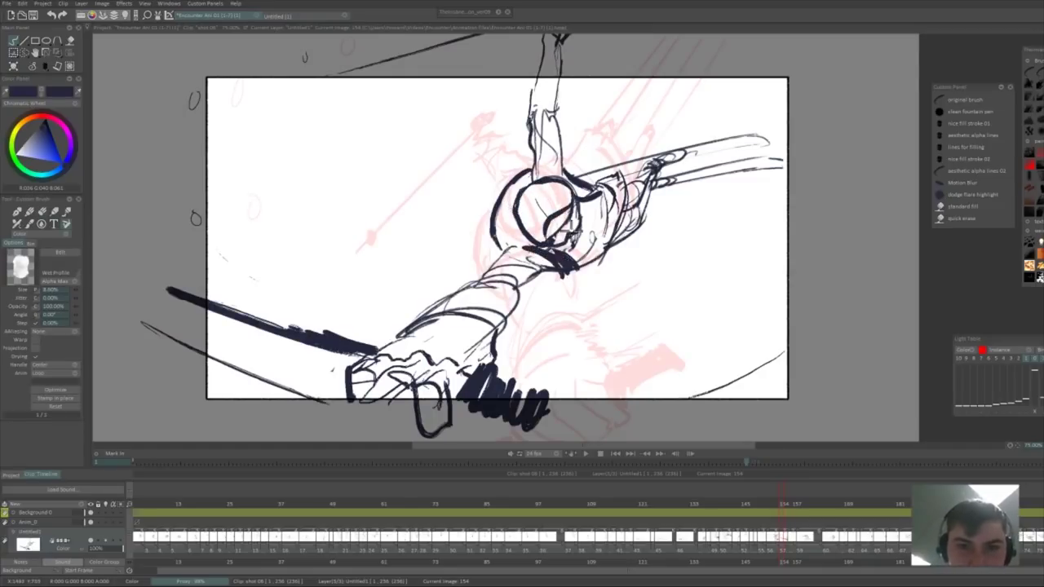
- Return to frame 149 and extend the dark band around the skier's shoulder
key(Left)
key(Left)
key(Left)
key(Left)
key(Left)
key(Left)
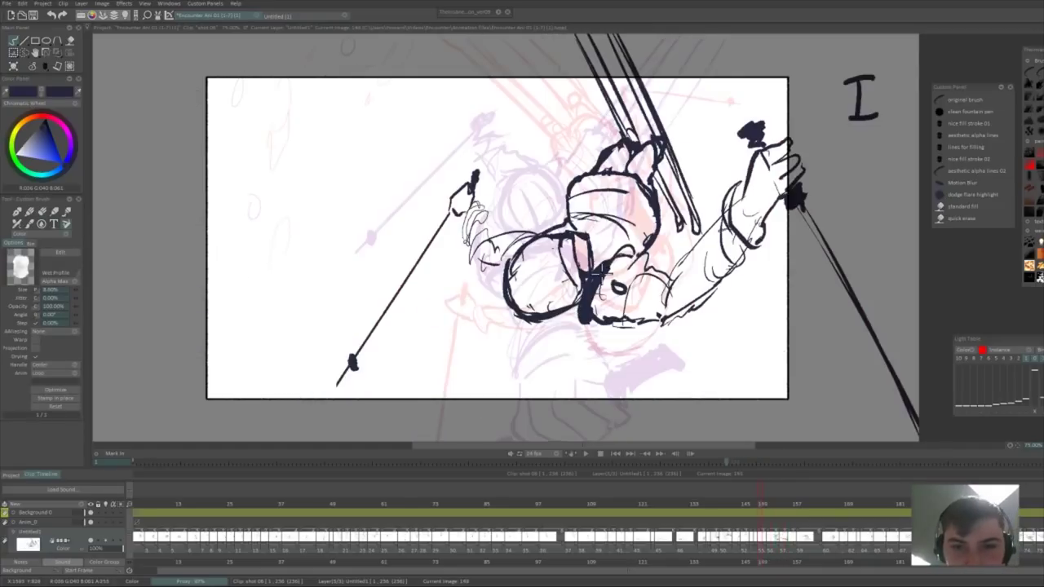
key(Left)
key(e)
key(b)
key(Right)
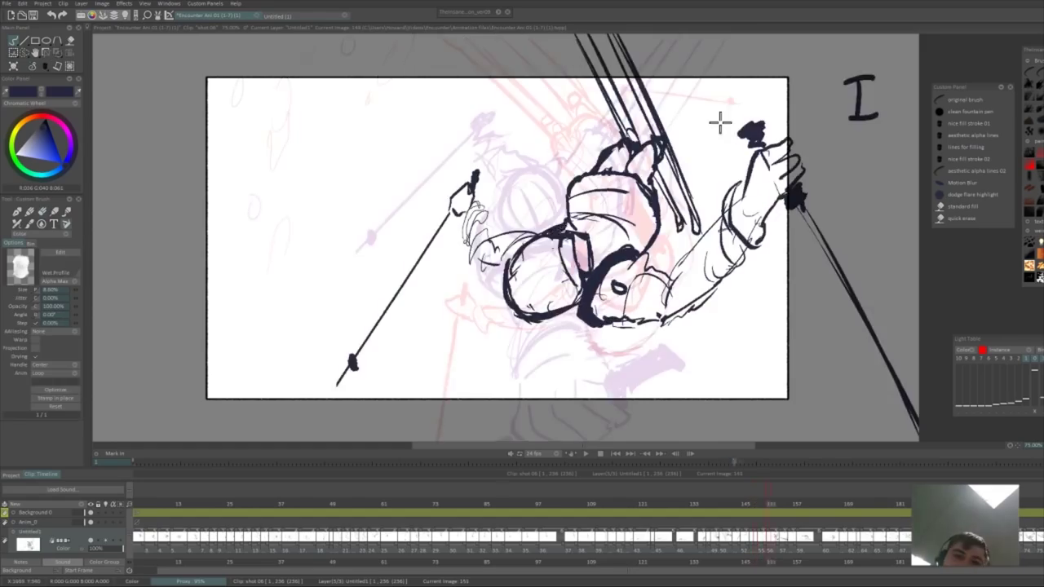
- Play the animation from about frame 142, replay it from about frame 114, then stop playback
key(space)
drag(430, 562, 759, 508)
key(space)
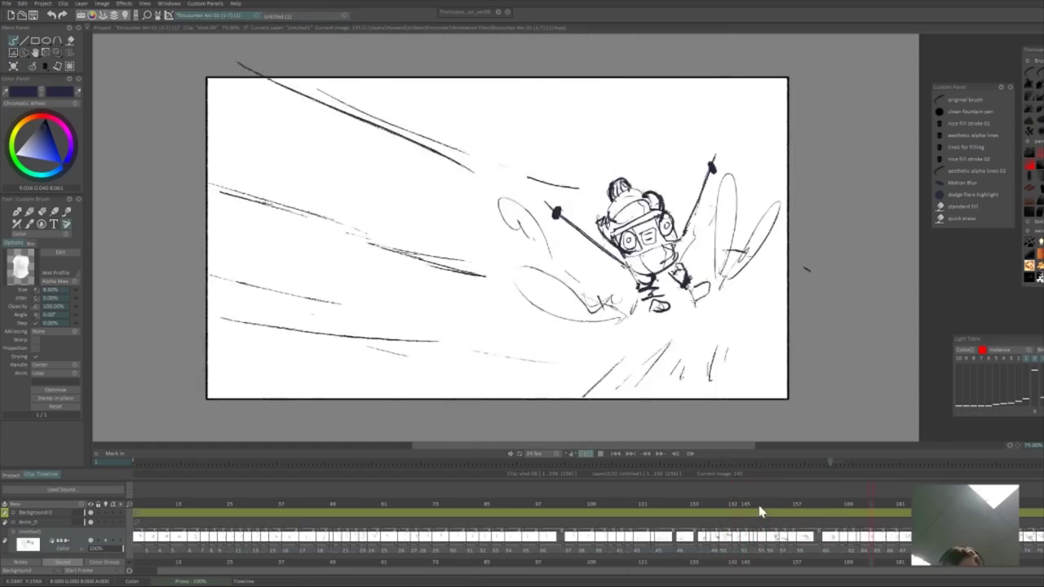
key(Return)
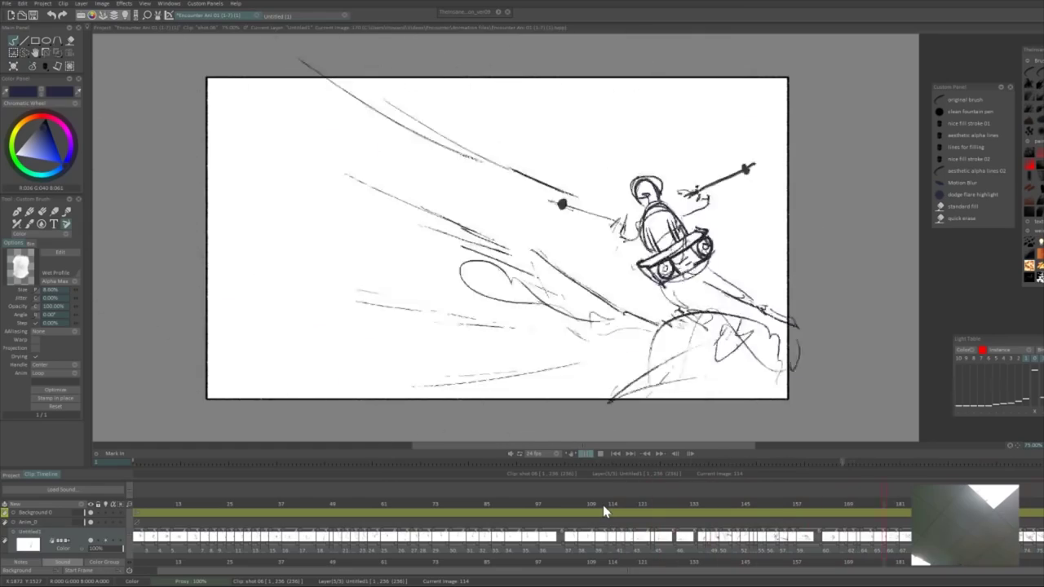
key(Return)
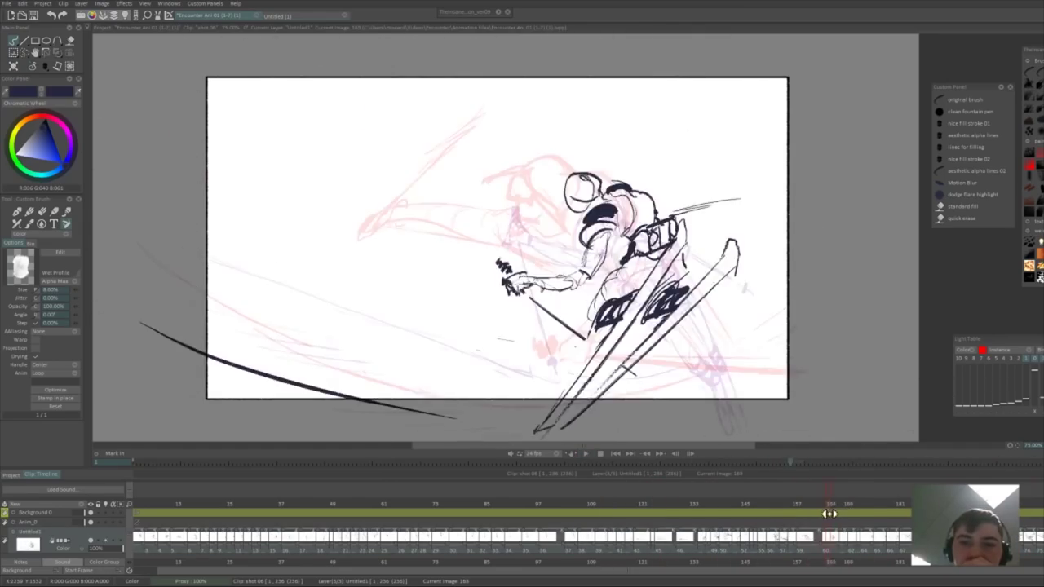
- Compare the skier poses on frames 149 to 154, then replay the clip from about frame 83
drag(796, 509, 767, 520)
key(Right)
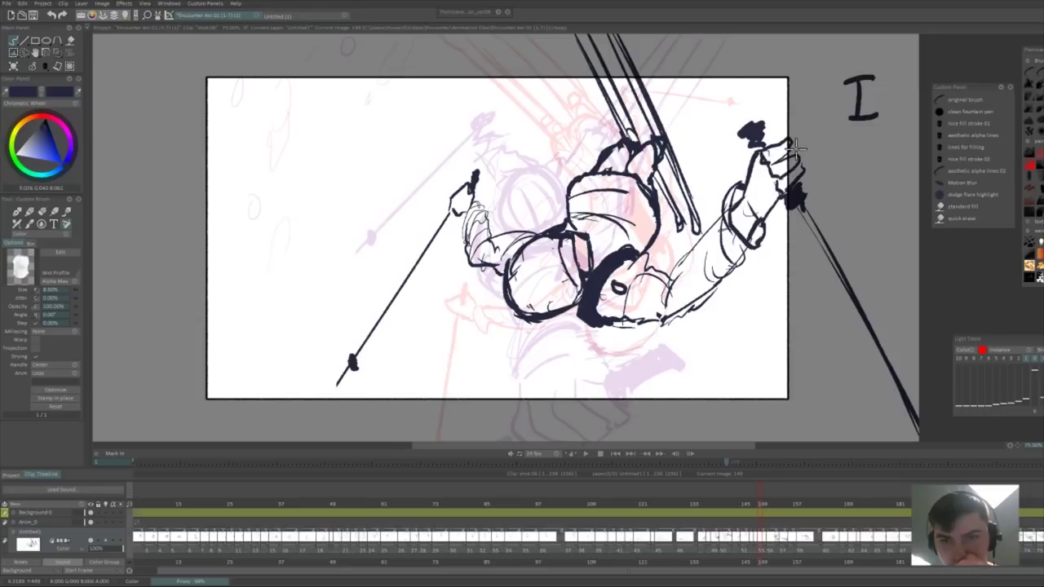
key(Right)
key(Right)
key(Left)
key(Left)
key(Right)
key(Right)
key(Right)
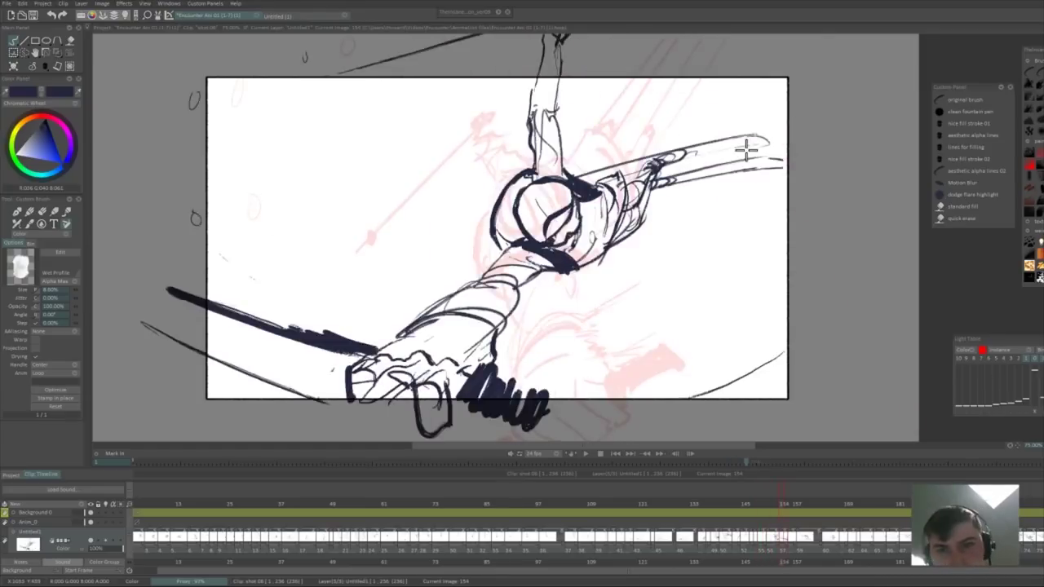
click(482, 515)
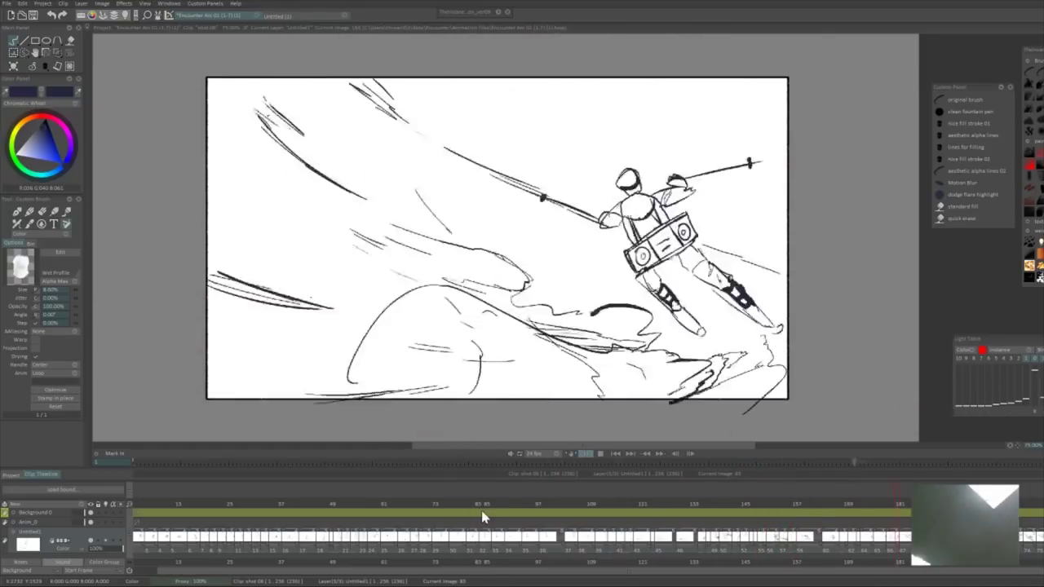
drag(482, 517, 133, 484)
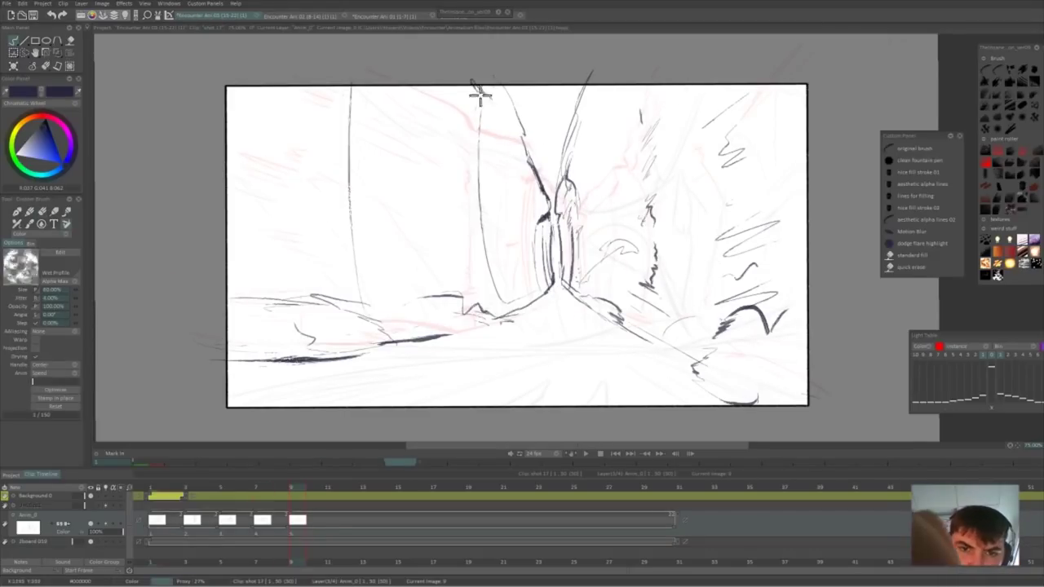
- In the canyon shot, erase the long vertical line on frame 9's left wall and add diagonal rock streaks
drag(351, 88, 358, 275)
drag(310, 184, 380, 218)
drag(341, 135, 347, 163)
drag(271, 40, 353, 105)
drag(326, 35, 357, 72)
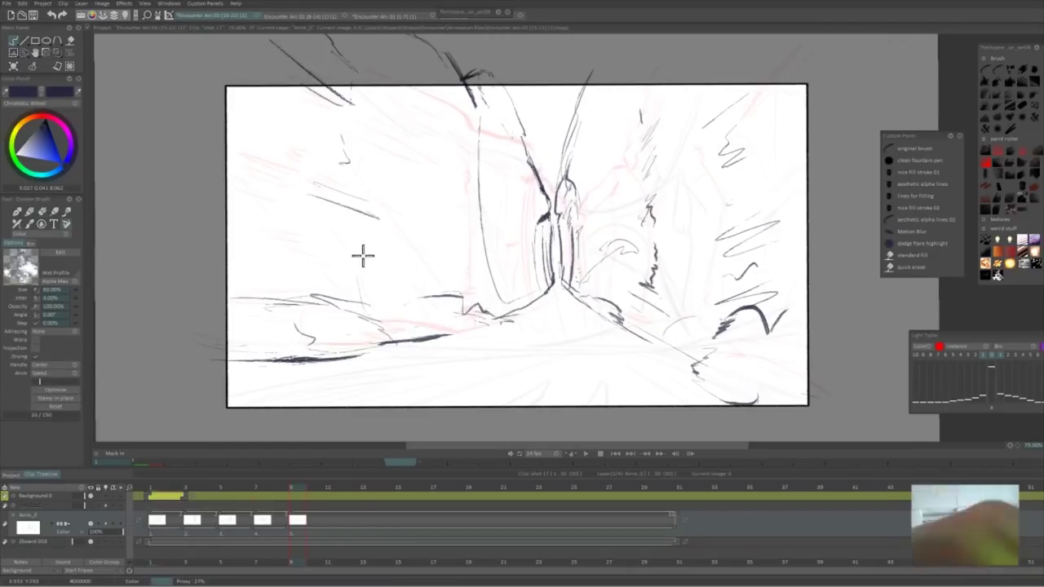
- Erase the old base line of the left canyon wall on frame 9 and redraw it curving into the gap
key(e)
drag(400, 331, 454, 334)
key(b)
drag(439, 315, 553, 285)
key(e)
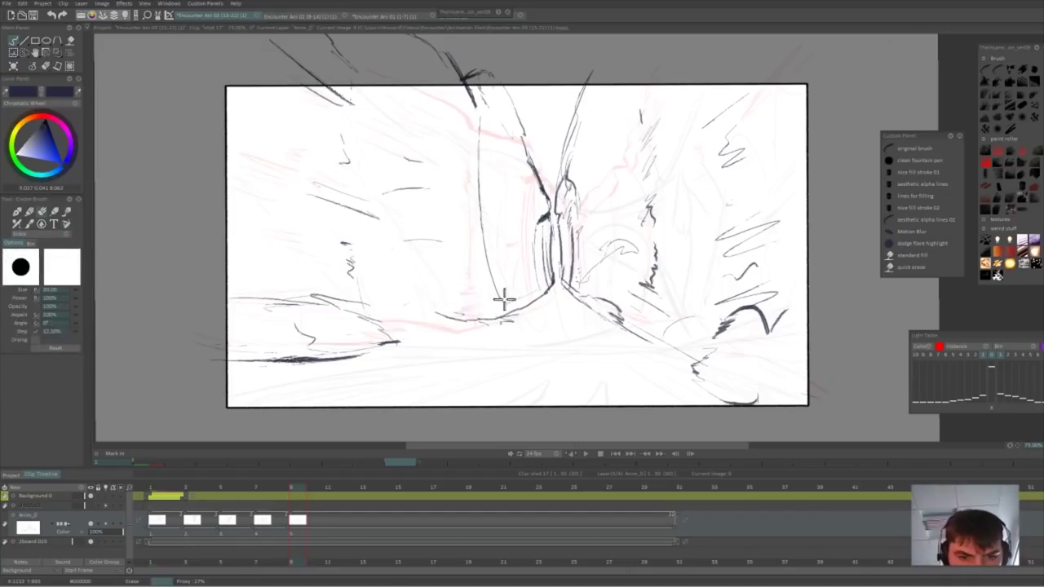
key(b)
- Add a new drawing at frame 11 and flip through the neighbouring drawings to compare them
key(Left)
key(Right)
key(Right)
key(Left)
key(Left)
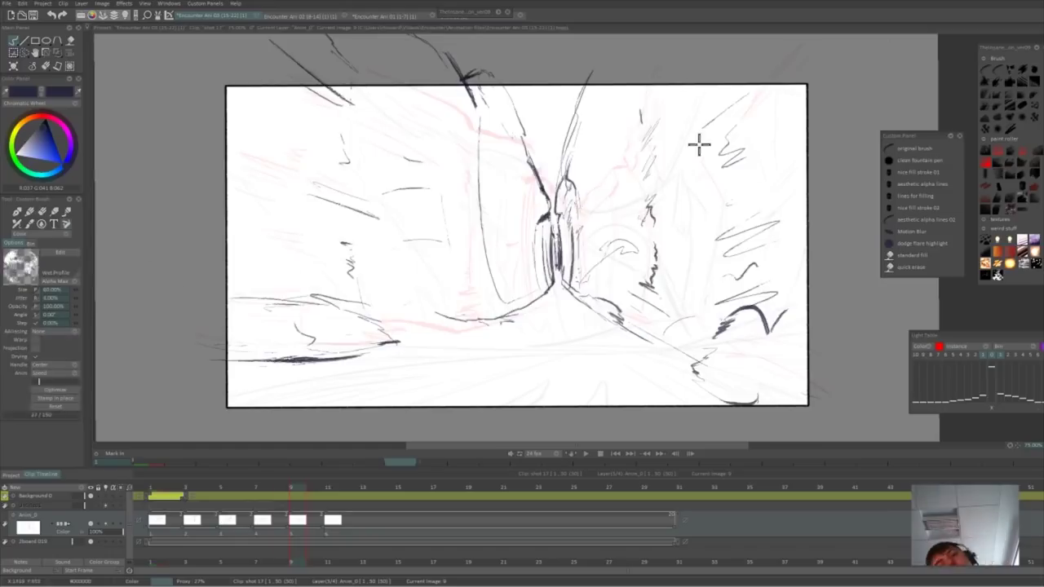
key(Right)
key(Left)
key(Left)
key(Right)
key(Right)
- On frame 11, sketch the left canyon ridge and the rising right edge of the gap, erasing excess line
key(b)
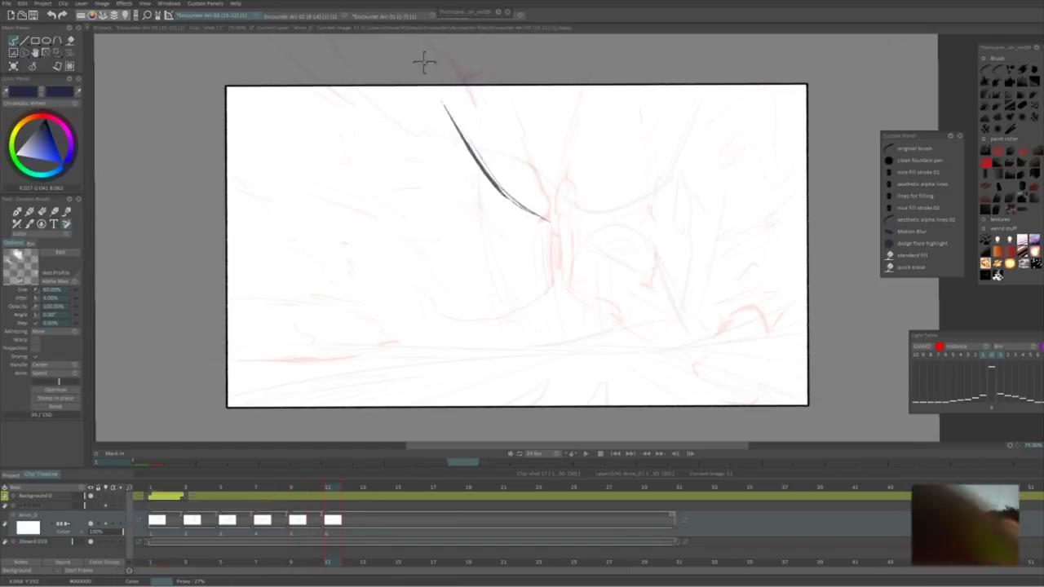
drag(454, 93, 542, 174)
key(e)
drag(545, 219, 447, 109)
key(b)
mouse_move(542, 174)
mouse_down()
mouse_move(554, 270)
mouse_move(688, 40)
mouse_up()
key(e)
drag(569, 119, 657, 72)
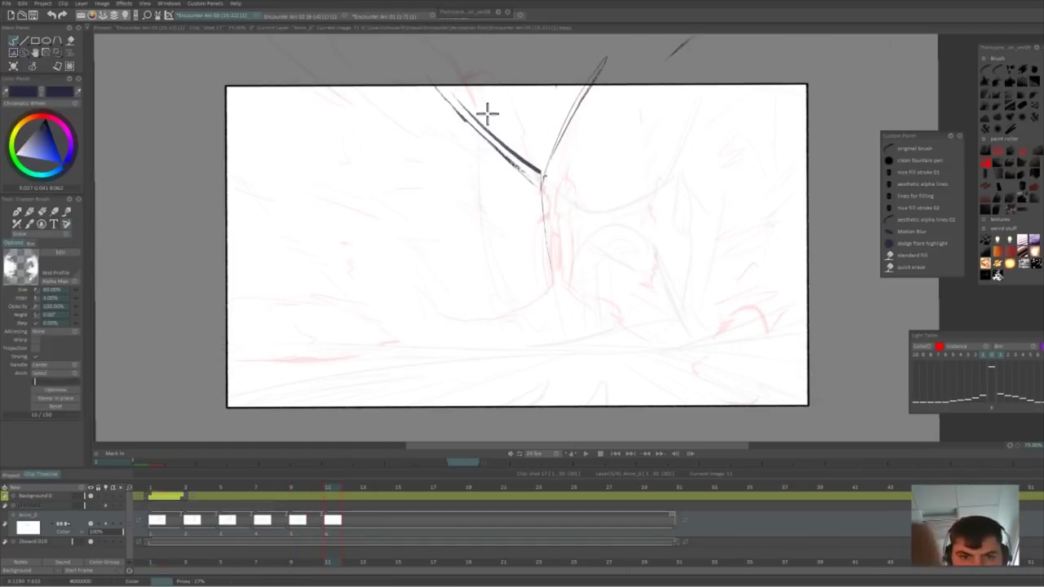
- Undo the last stroke and draw the right wall's base line from the gap past the right frame edge
key(ctrl+z)
key(e)
drag(572, 282, 828, 336)
key(e)
drag(599, 115, 653, 259)
- Add vertical rock lines and a slanted peak edge to the canyon walls on frame 11, undoing a stray stroke
key(b)
drag(635, 104, 644, 277)
drag(590, 58, 644, 184)
key(ctrl+z)
drag(627, 255, 655, 242)
drag(436, 171, 443, 242)
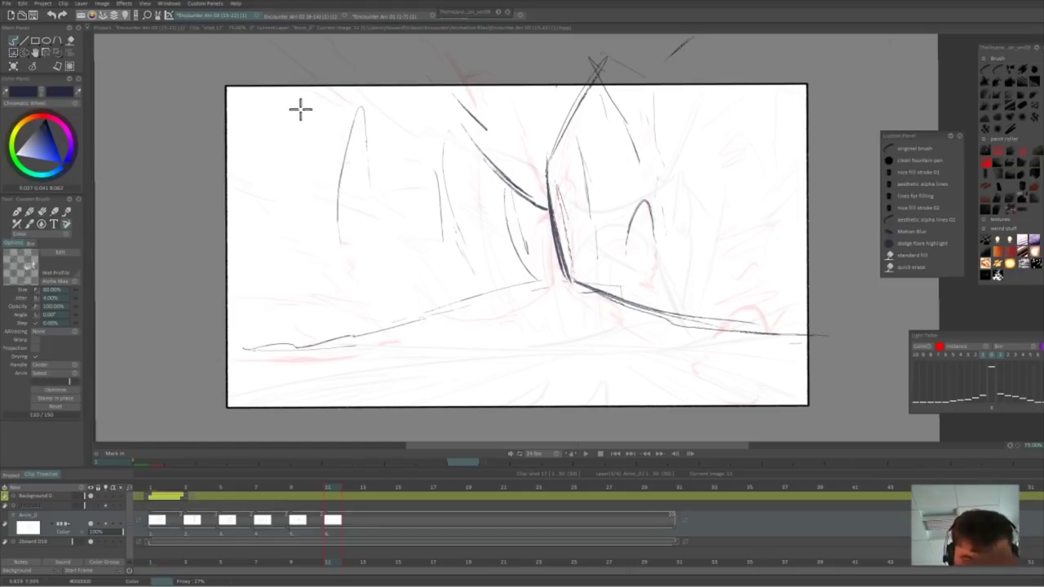
- Rework the upper ridge of the left canyon wall leading into the gap, alternately drawing and erasing lines
drag(424, 102, 462, 122)
key(e)
mouse_move(365, 121)
mouse_down()
mouse_move(355, 88)
mouse_move(431, 150)
mouse_up()
key(b)
drag(470, 137, 514, 172)
key(e)
mouse_move(481, 155)
mouse_down()
mouse_move(512, 172)
mouse_move(554, 152)
mouse_up()
drag(561, 105, 587, 85)
drag(468, 114, 494, 118)
key(e)
drag(485, 128, 504, 121)
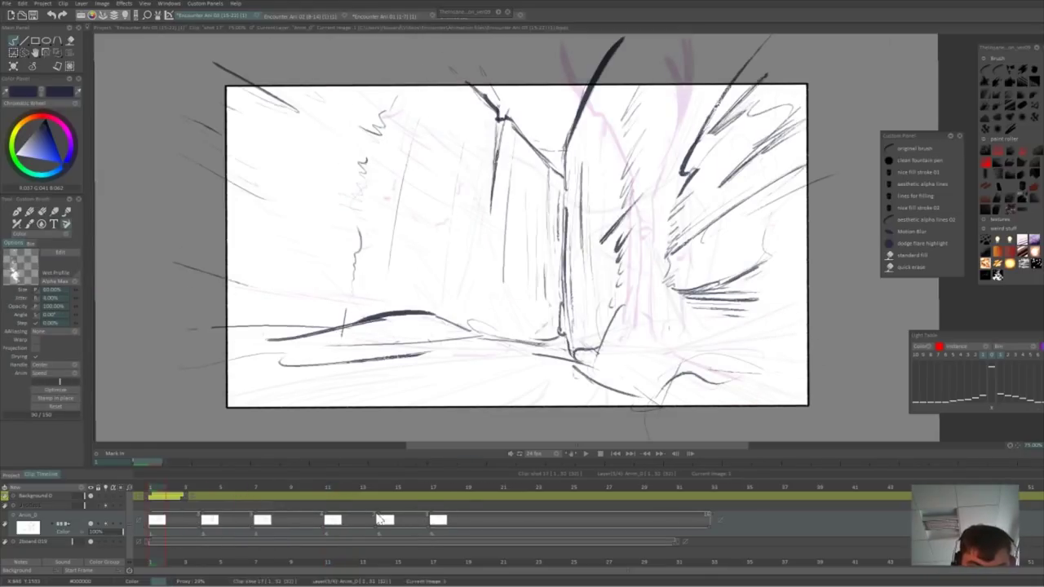
- Retime the canyon drawings so the last four start on frames 9, 13, 17 and 23
drag(343, 519, 325, 519)
drag(447, 519, 465, 519)
key(Return)
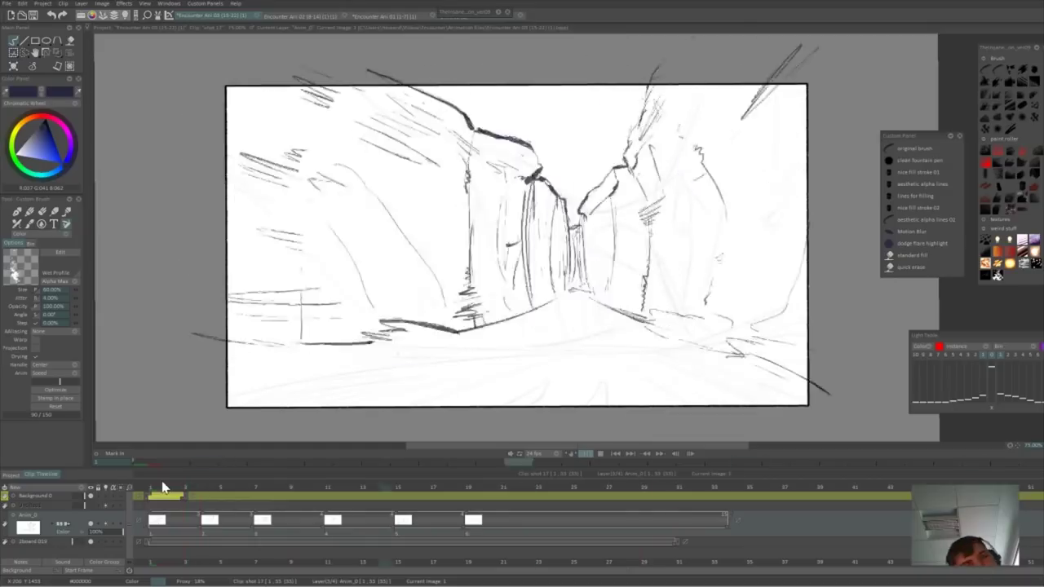
click(199, 492)
click(200, 492)
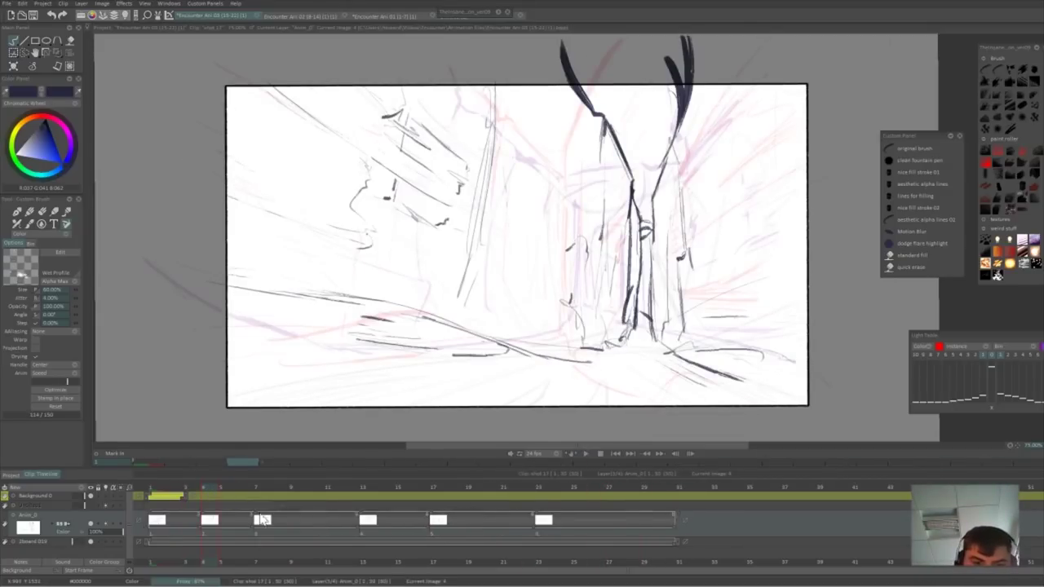
drag(263, 521, 297, 519)
- Shift the frame 23 sketch slightly with a transform and rework the central crack lines of the gap
mouse_move(314, 494)
mouse_down()
mouse_move(359, 506)
mouse_move(585, 482)
mouse_up()
key(ctrl+t)
drag(592, 256, 594, 270)
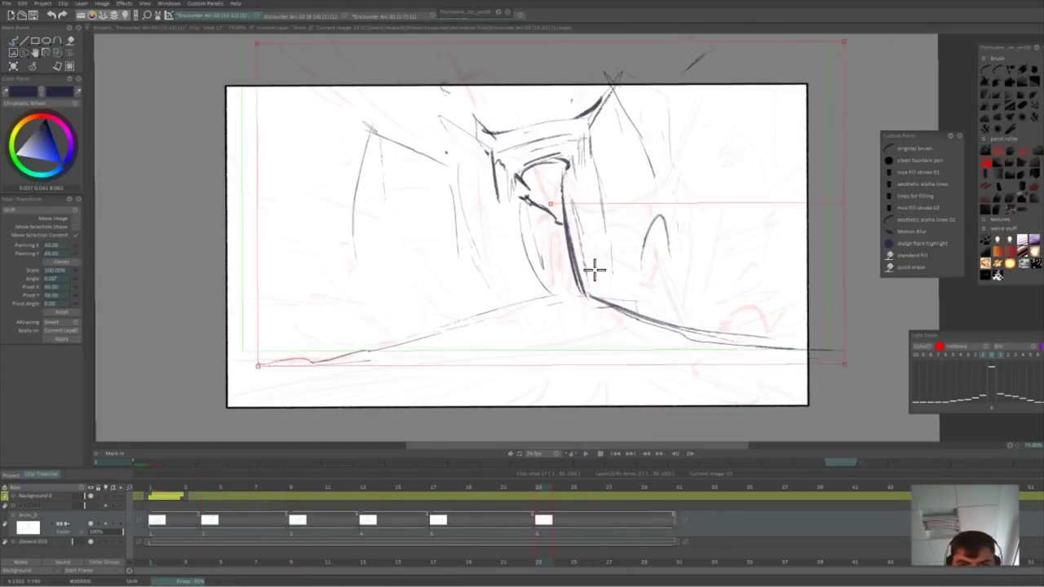
key(Return)
key(e)
drag(550, 197, 549, 177)
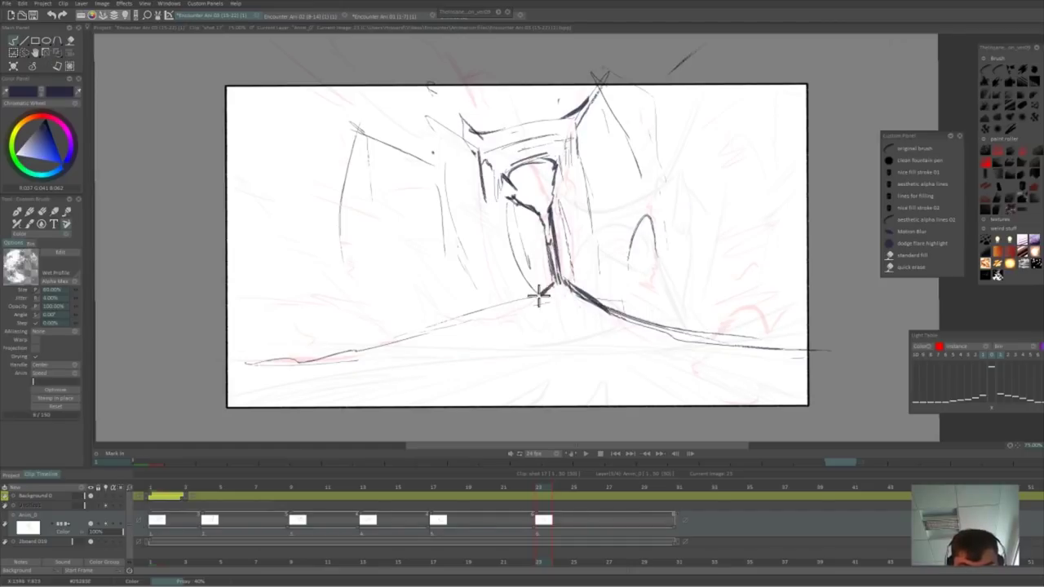
- Transform the frame 23 sketch again to adjust its placement, and undo a stray stroke on the right wall
key(ctrl+t)
drag(832, 205, 834, 217)
drag(721, 235, 723, 242)
key(Return)
key(Left)
key(Right)
mouse_move(687, 205)
mouse_down()
mouse_move(692, 301)
mouse_move(635, 319)
mouse_up()
key(ctrl+z)
key(e)
key(b)
- Insert a new drawing at frame 4 and sketch the gap's vertical edge and curved base line
drag(199, 516, 252, 516)
drag(727, 522, 677, 531)
drag(188, 507, 209, 508)
key(Insert)
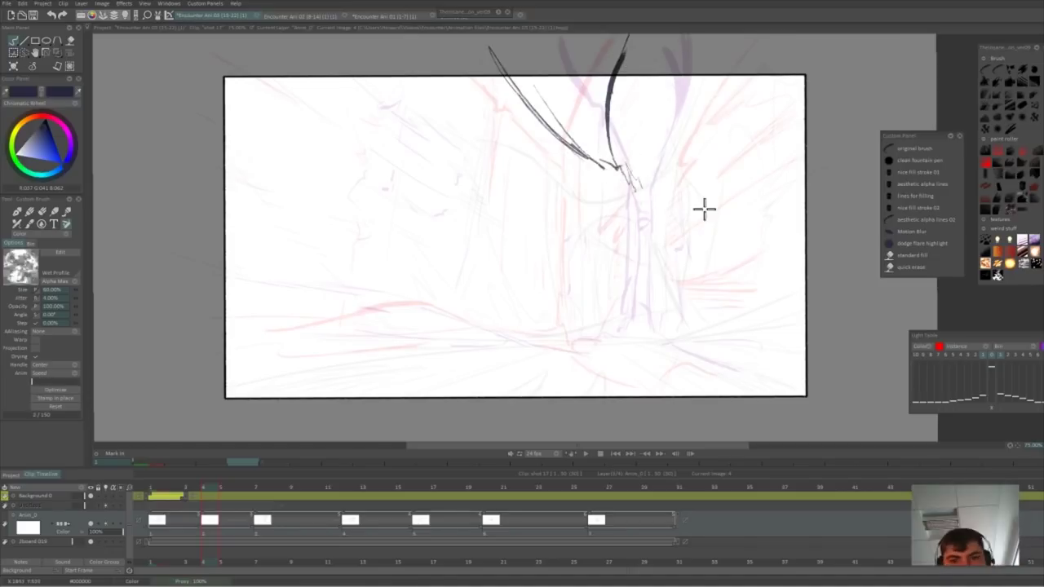
drag(609, 173, 611, 262)
key(Left)
drag(612, 308, 552, 334)
key(Right)
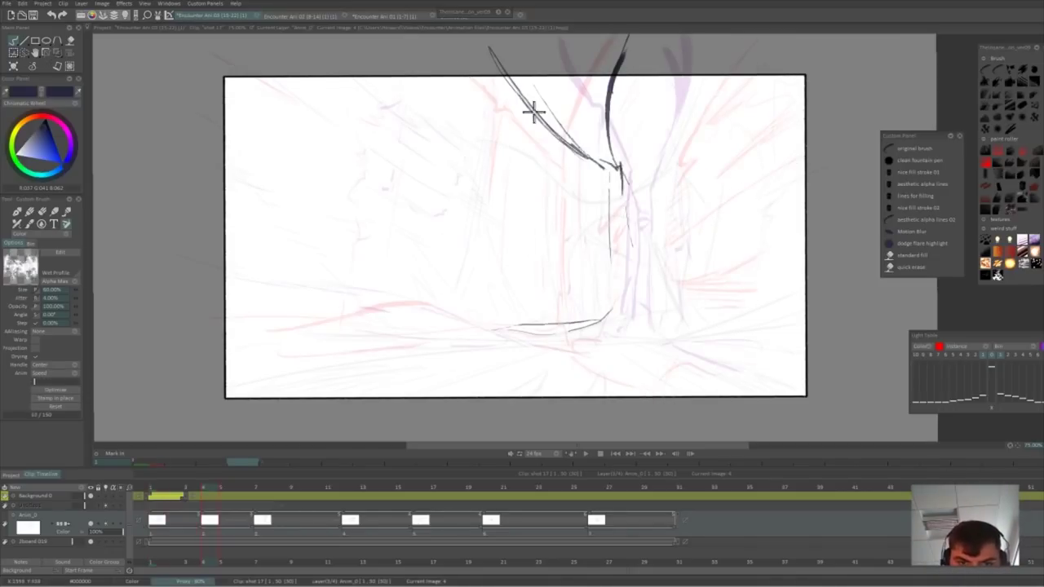
- Draw the near vertical rock edge down the left wall on frame 4, from the ridge corner to the base
key(e)
mouse_move(537, 123)
mouse_down()
mouse_move(561, 136)
mouse_move(537, 323)
mouse_up()
key(b)
key(e)
key(b)
- Add slanted rock marks and short contour strokes across the left canyon wall on frame 4
drag(416, 158, 387, 271)
key(b)
drag(447, 48, 429, 109)
drag(390, 189, 406, 301)
drag(343, 145, 406, 186)
drag(369, 152, 411, 165)
drag(392, 105, 406, 121)
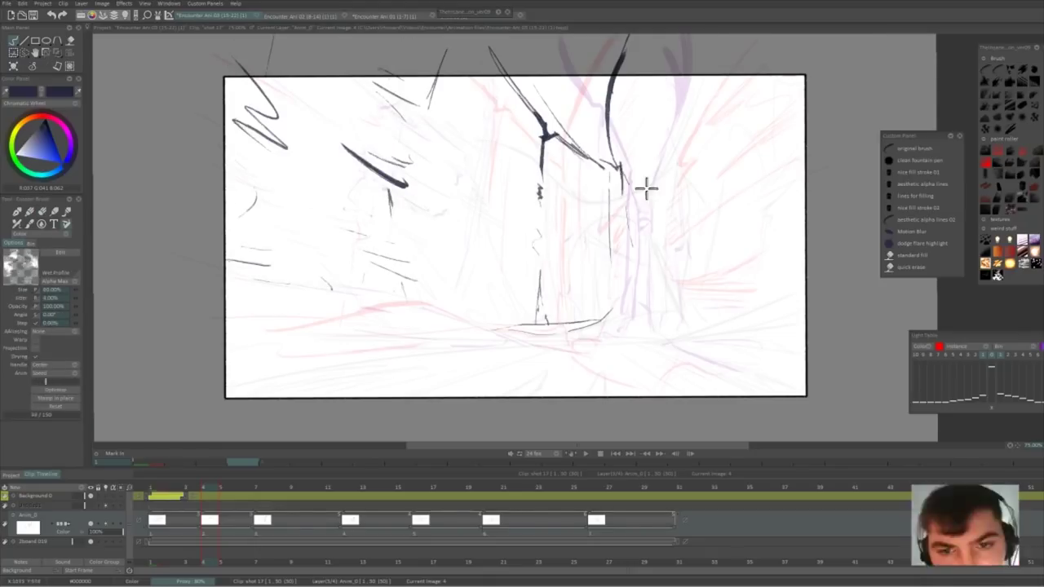
- Draw the vertical edge of the gap on frame 4 from the ridge end down to the ground
key(Left)
key(Right)
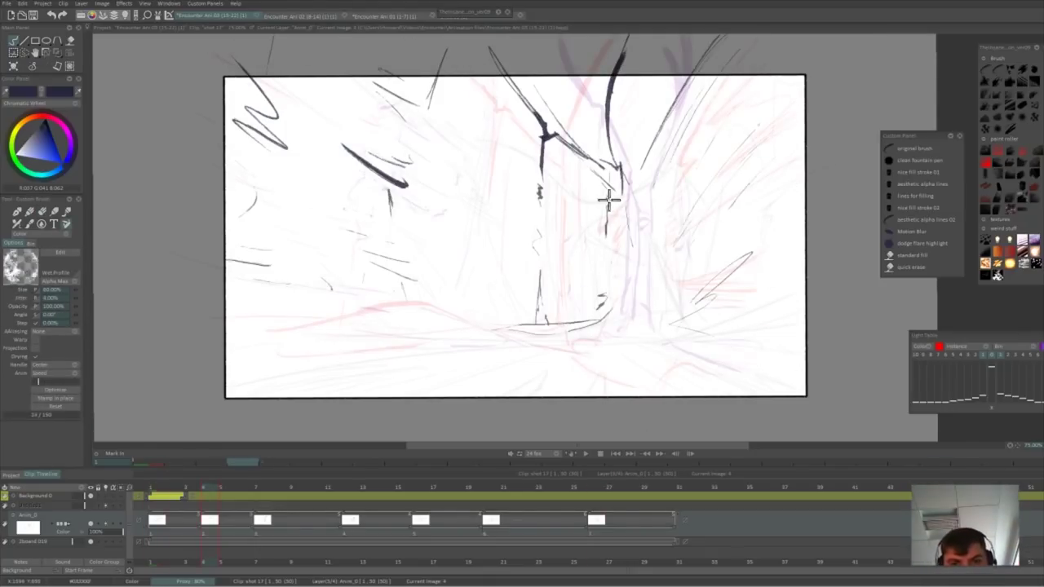
drag(621, 163, 622, 303)
key(e)
key(b)
- Sketch the right wall's upper edge and slanted rock lines on frame 4, comparing with the previous drawing
drag(721, 35, 613, 153)
drag(811, 154, 687, 228)
key(e)
key(b)
key(Left)
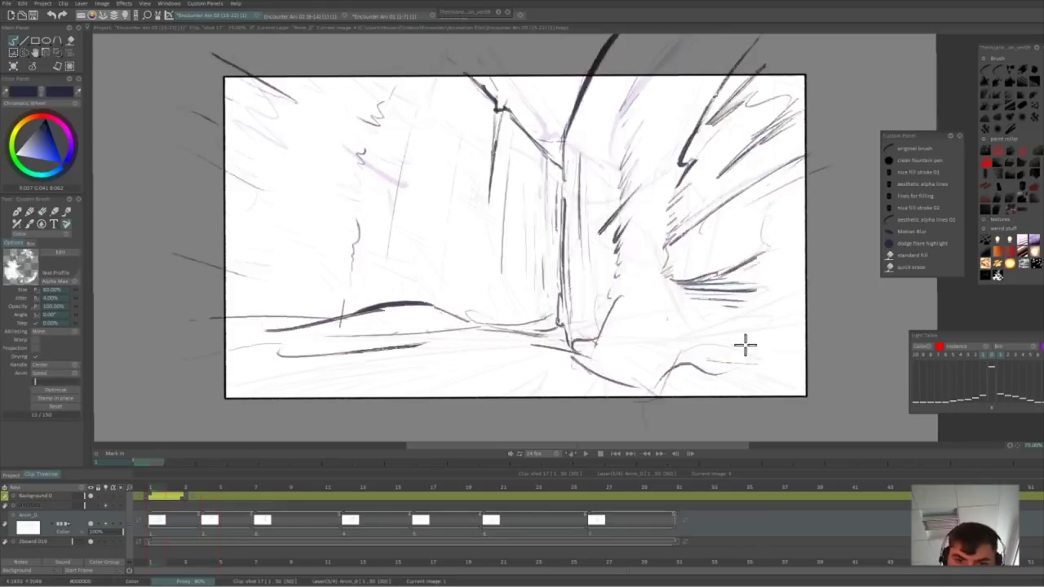
key(Right)
- Play back the shot and draw the right wall's upper edge down to the gap on frame 20
key(e)
key(b)
key(Right)
key(Right)
key(Return)
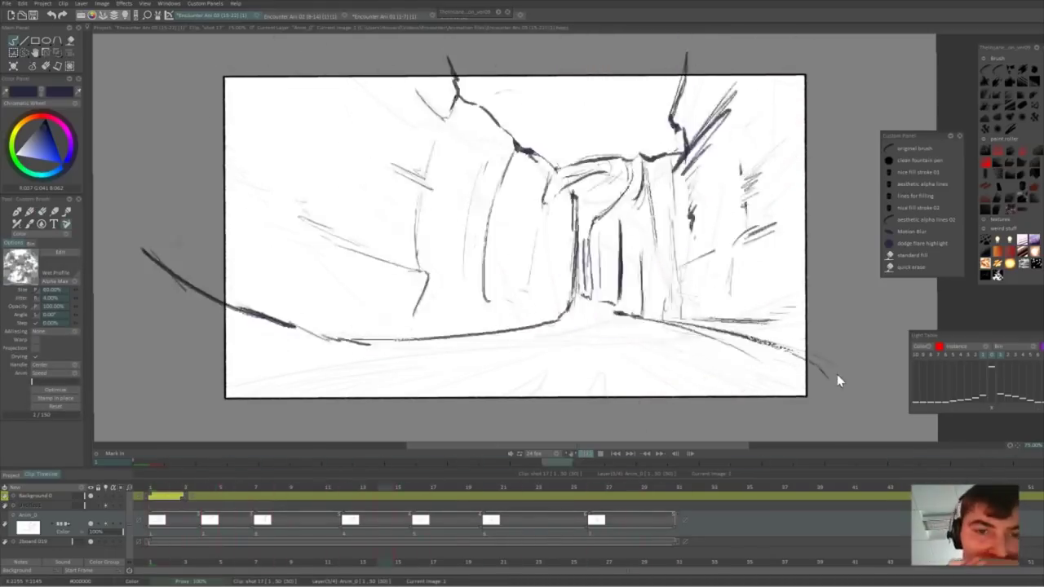
key(Return)
key(e)
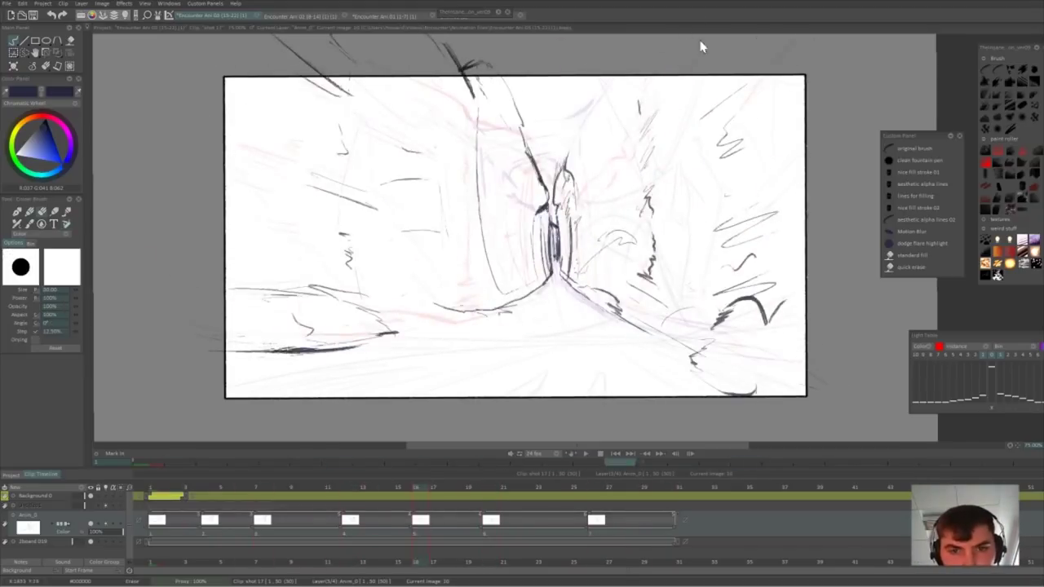
key(Right)
key(b)
mouse_move(644, 67)
mouse_down()
mouse_move(569, 167)
mouse_move(602, 166)
mouse_up()
- Erase the old left ridge on frame 20 and redraw it with a corner and vertical rock edge
key(e)
drag(485, 93, 450, 49)
key(b)
drag(530, 159, 451, 117)
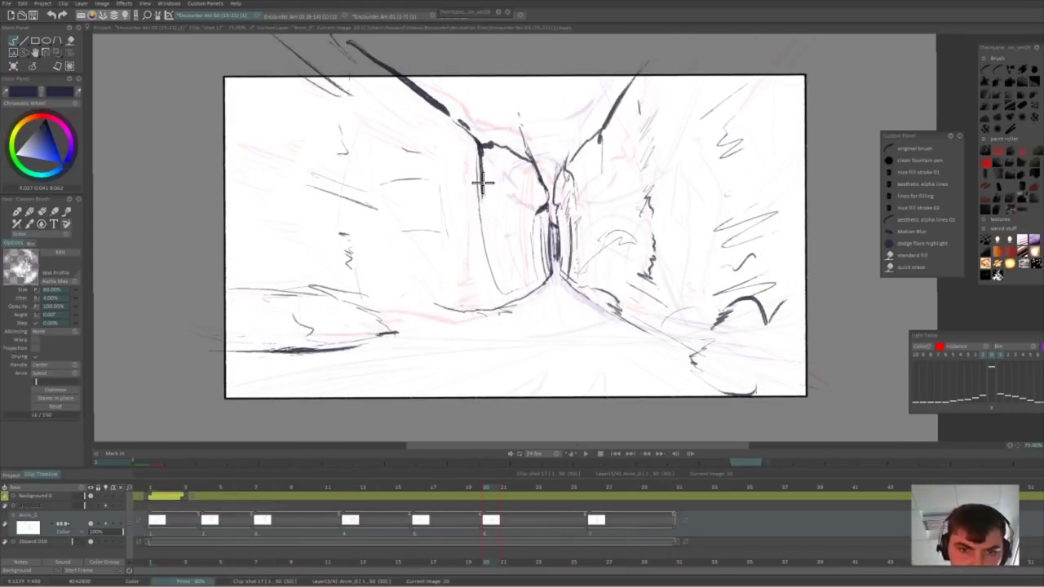
key(e)
key(e)
key(e)
key(e)
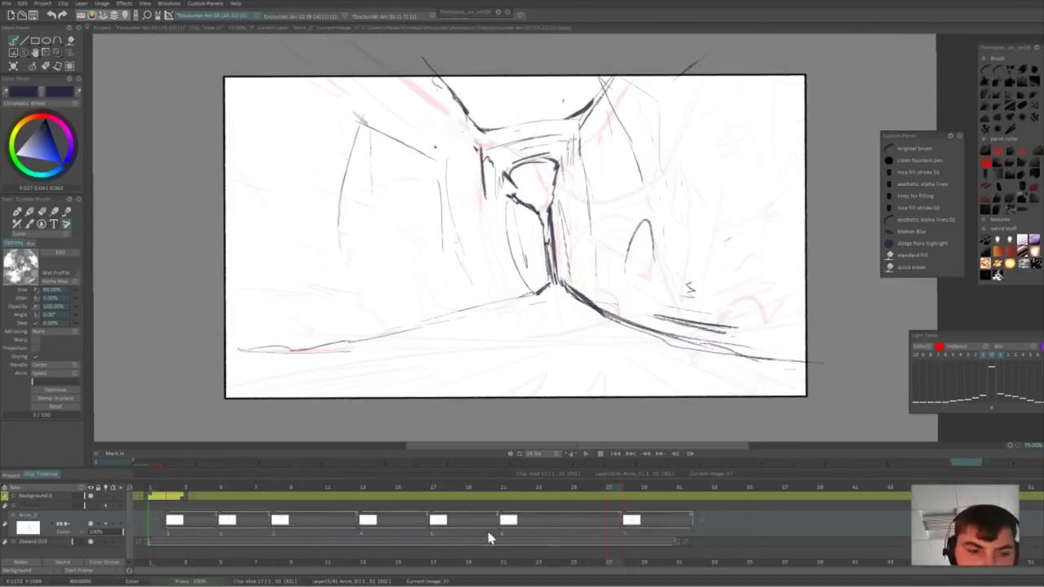
- Undo the timeline shift, retime the drawings to frames 1, 6, 9, 14, 19, 23 and 27, and play them back
key(ctrl+z)
drag(482, 528, 534, 528)
drag(256, 527, 291, 527)
drag(203, 528, 238, 528)
drag(155, 490, 155, 521)
key(Return)
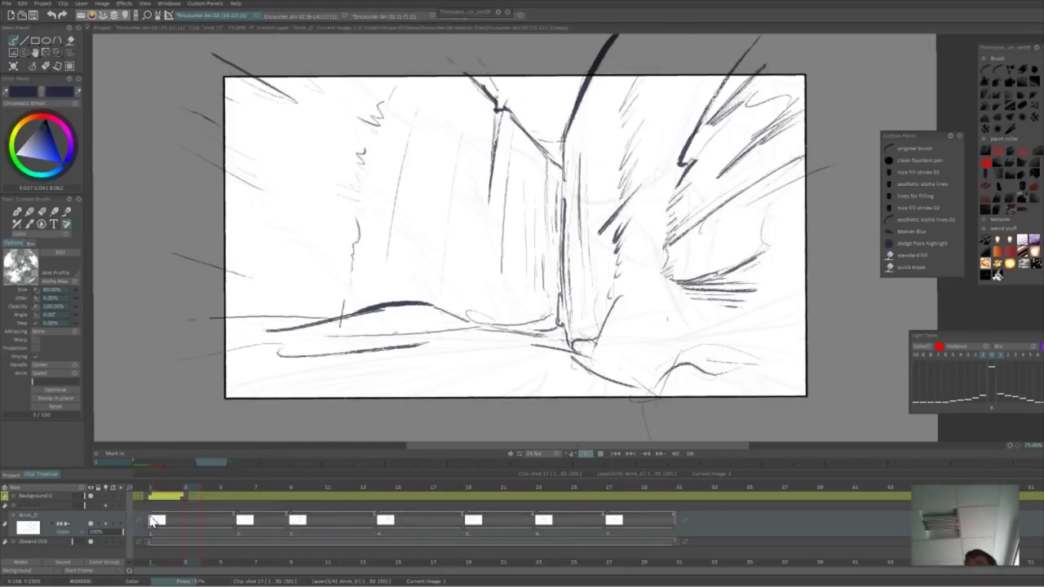
key(Return)
- Insert a new drawing at frame 1 and sketch the canyon gap with its edge and ground lines
drag(152, 526, 178, 535)
key(Insert)
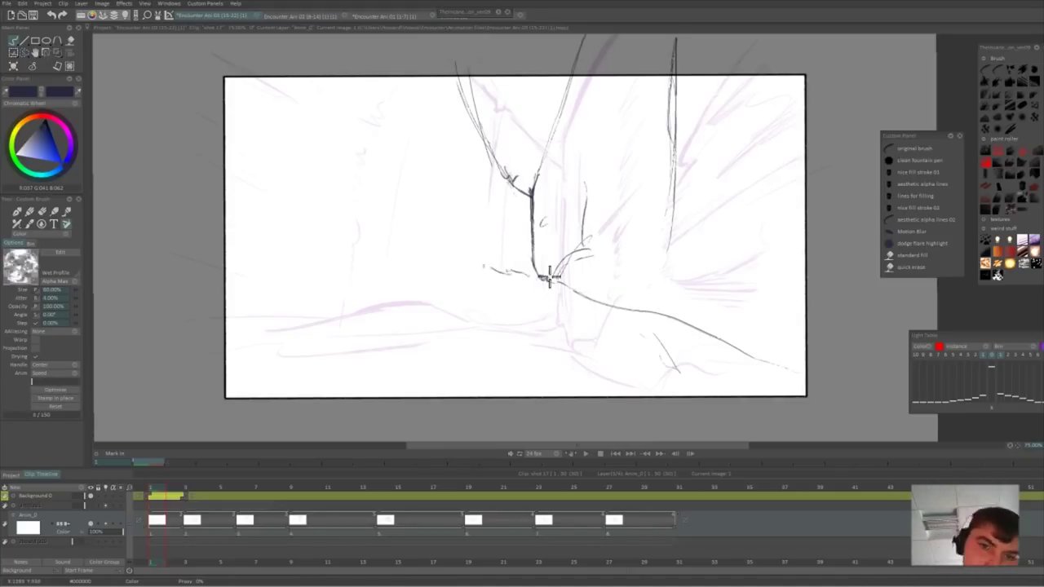
drag(531, 274, 483, 266)
drag(549, 139, 548, 243)
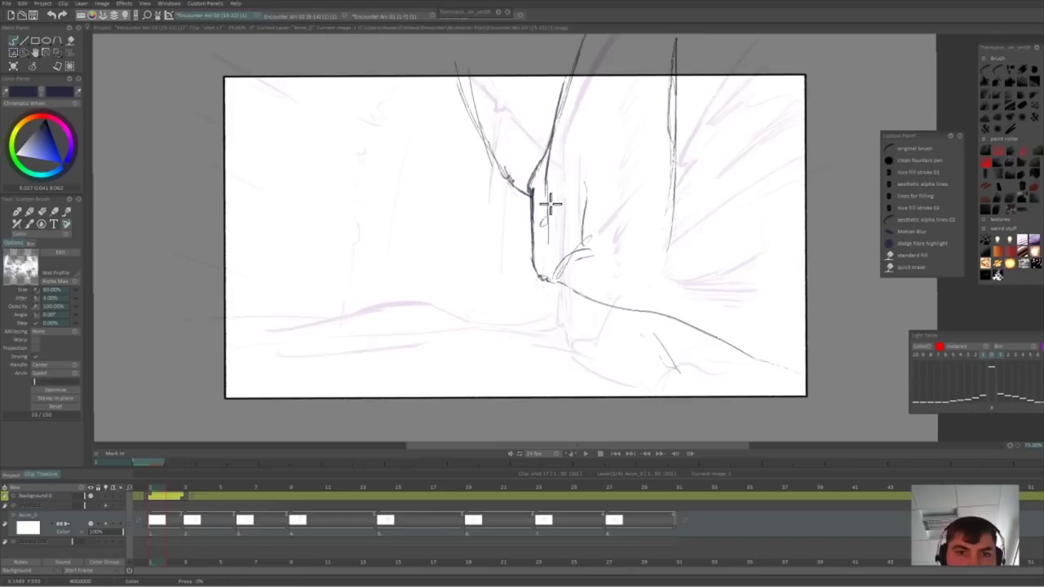
key(Right)
key(Left)
- Redraw the left ridge on frame 1 up past the frame edge and erase the excess lines beside it
drag(508, 177, 441, 47)
key(e)
drag(462, 68, 485, 153)
key(e)
click(465, 118)
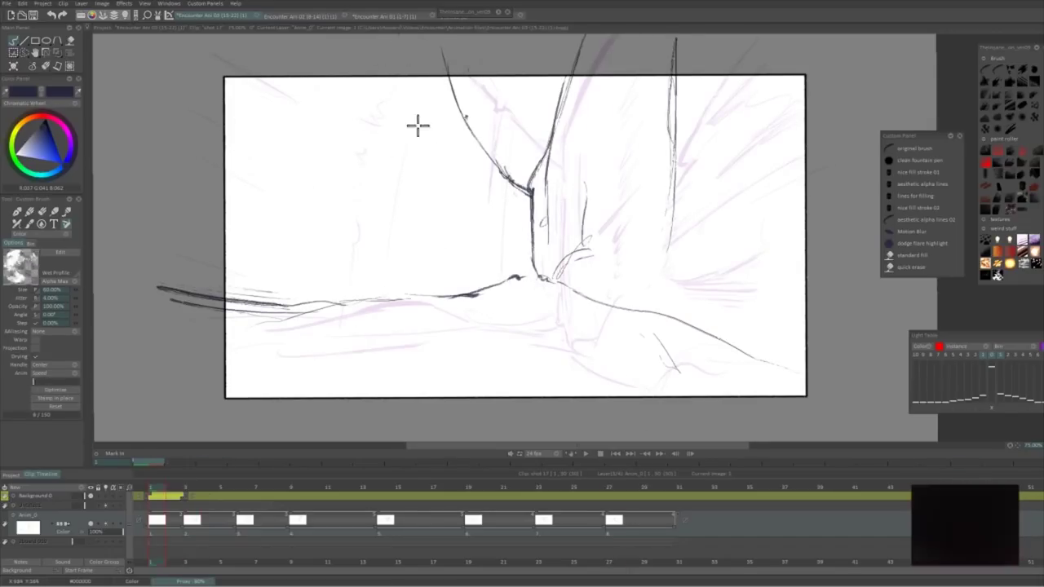
- Add short rock strokes to the left canyon wall on frame 1
drag(376, 270, 387, 288)
drag(272, 231, 300, 246)
drag(270, 250, 285, 276)
key(e)
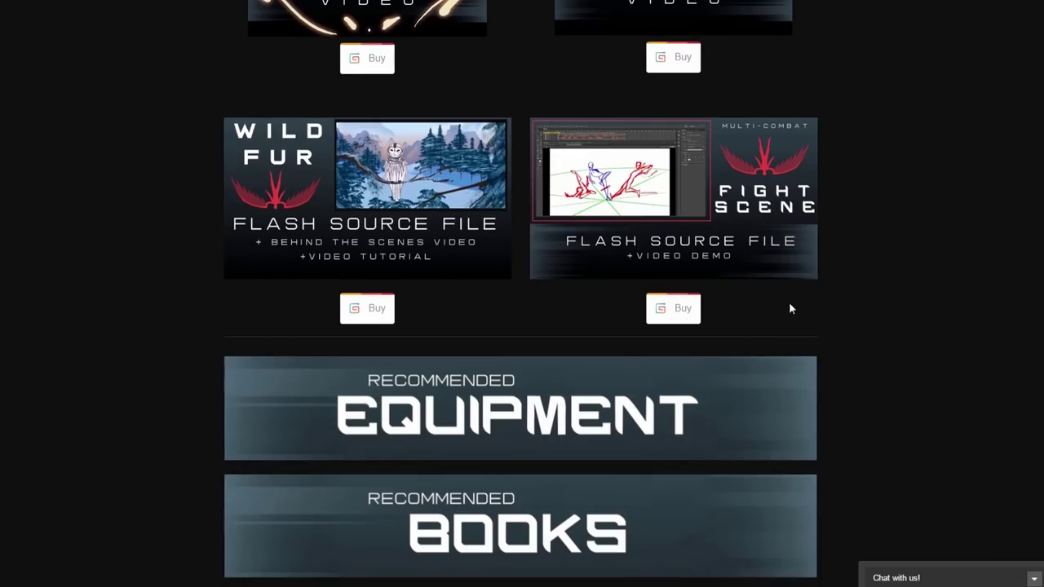
- In the web shop, open the Multi-combat Fight Scene source file and browse its preview video and images
click(681, 307)
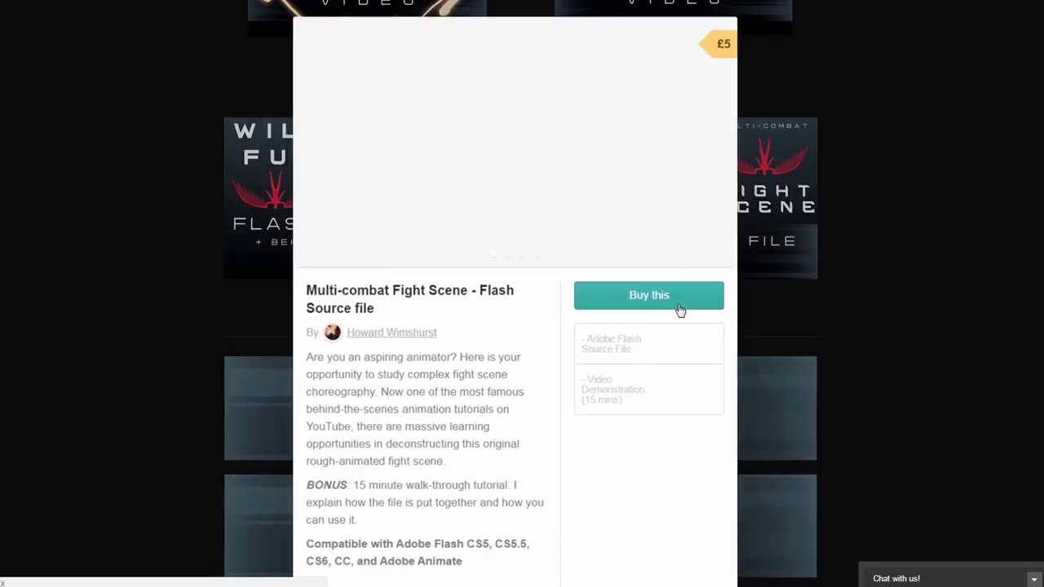
click(710, 155)
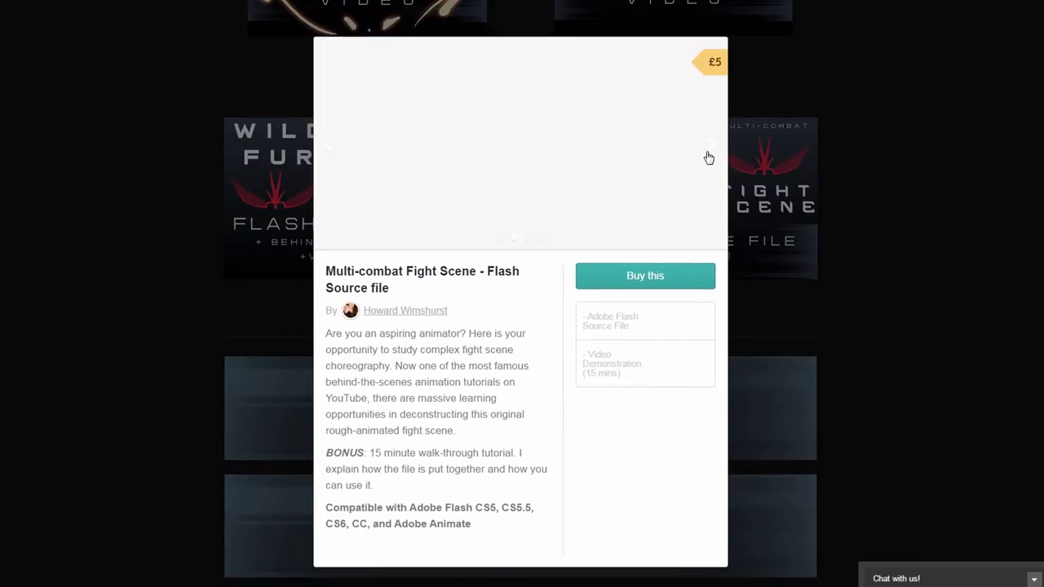
click(520, 145)
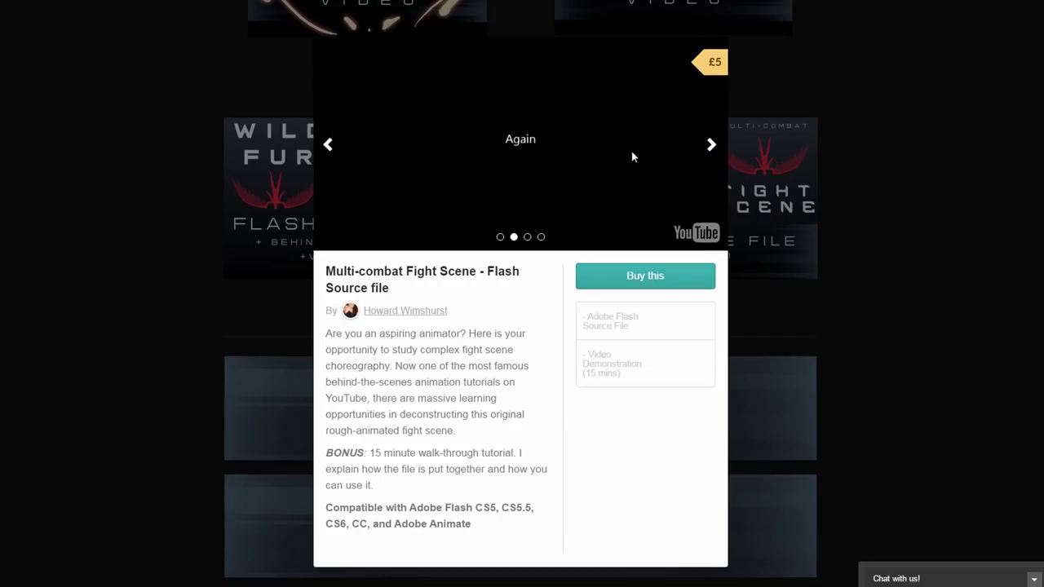
click(663, 172)
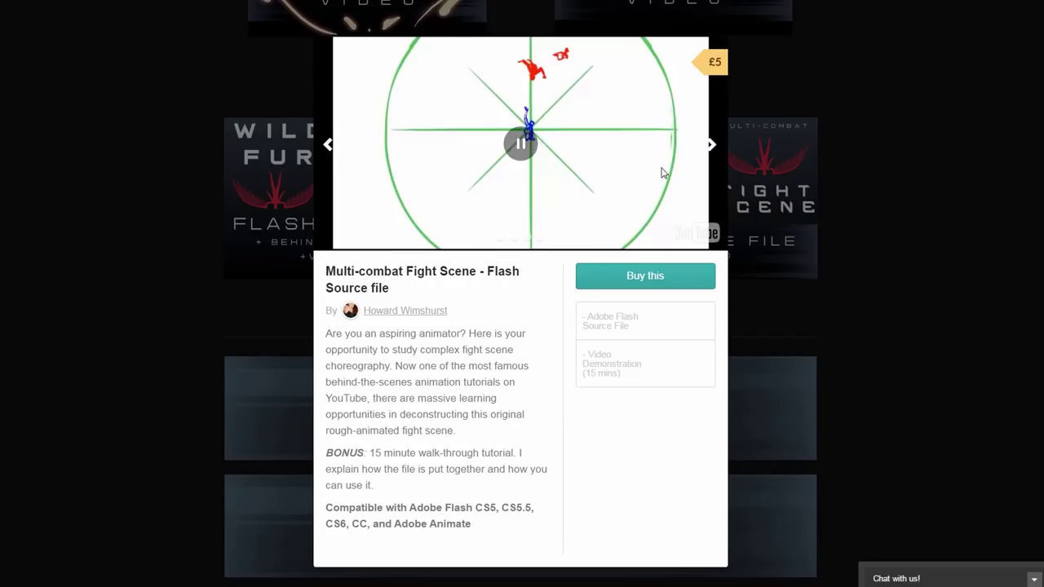
click(531, 241)
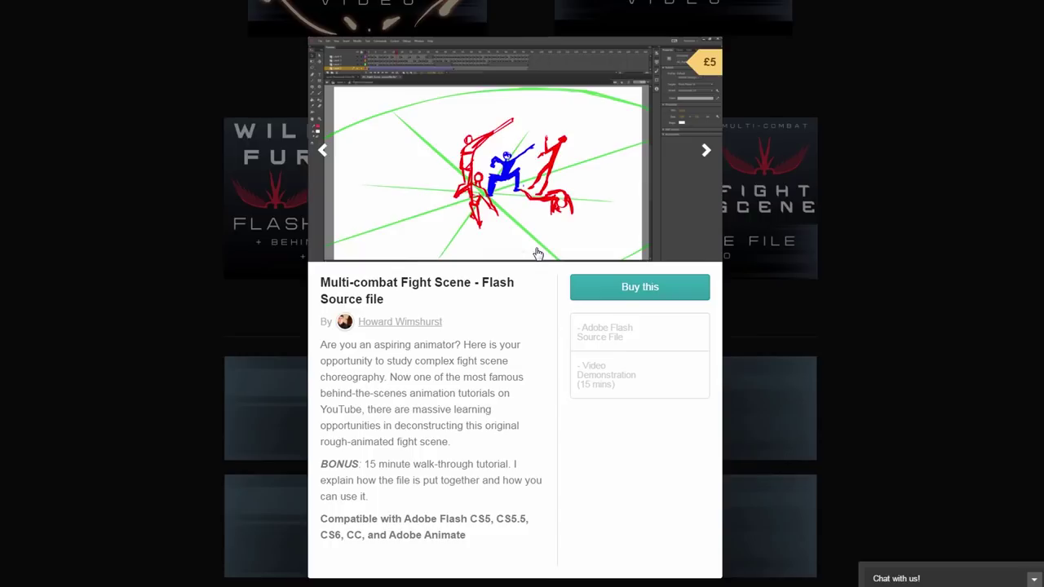
click(536, 254)
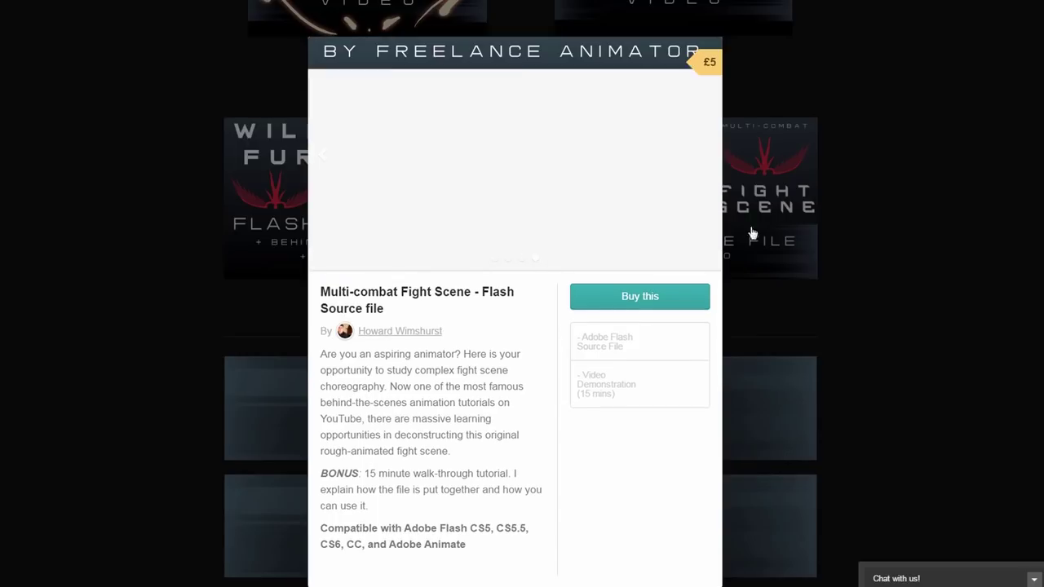
- Close the product details and open the Recommended Equipment page
click(930, 259)
scroll(538, 255, down, 2)
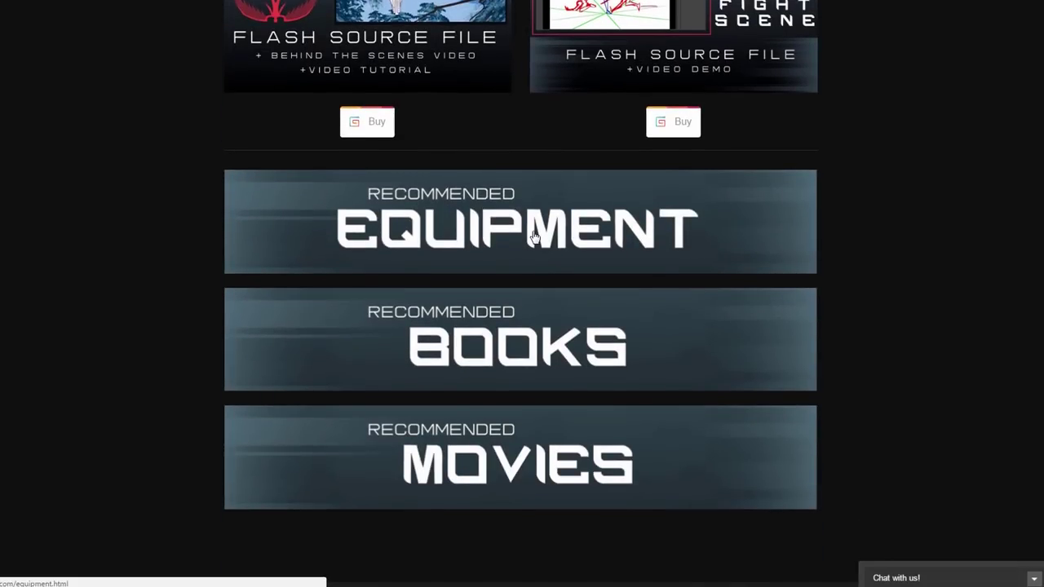
click(534, 237)
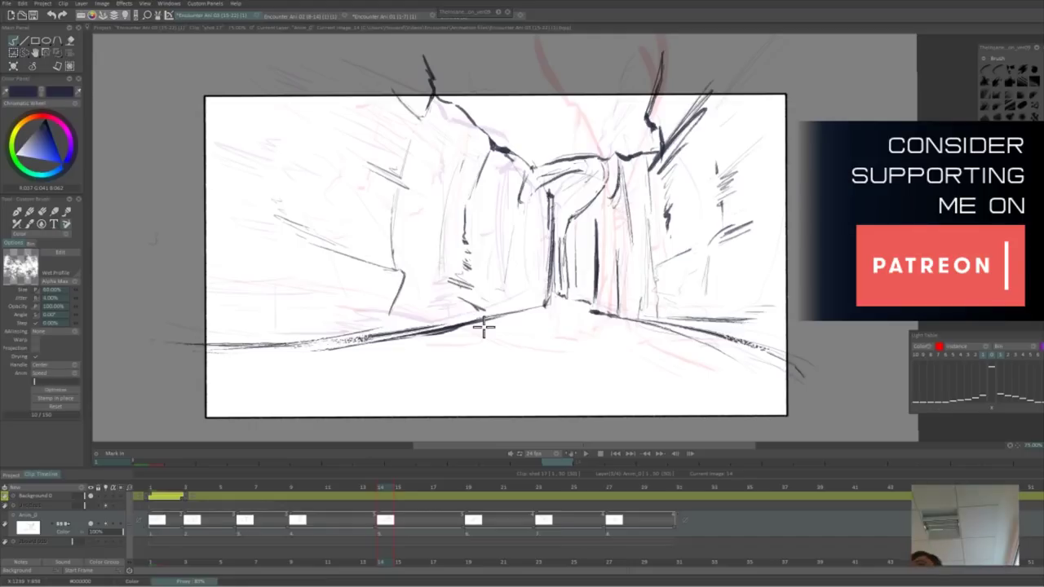
- Back in the canyon shot, add a drawing at frame 30 and sketch curved wall contours and converging ground lines
key(Return)
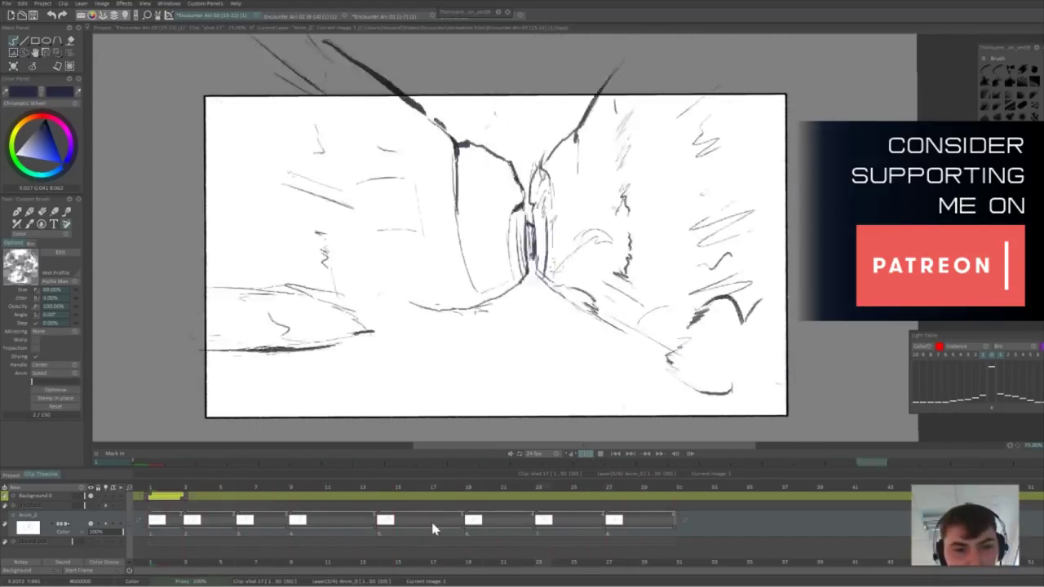
drag(444, 491, 648, 510)
drag(507, 240, 509, 268)
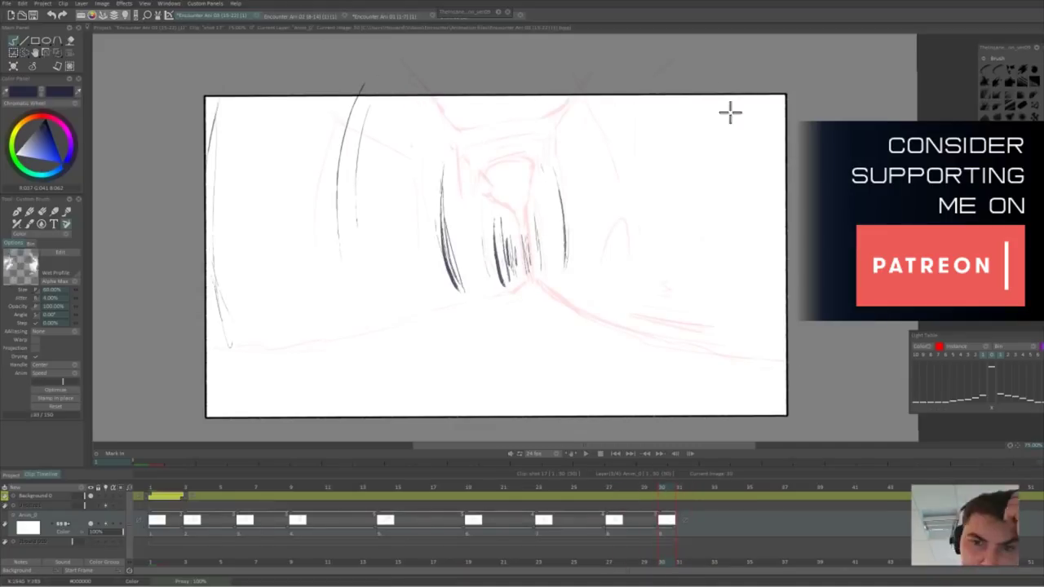
drag(502, 286, 239, 381)
drag(371, 322, 266, 352)
key(e)
drag(548, 285, 464, 318)
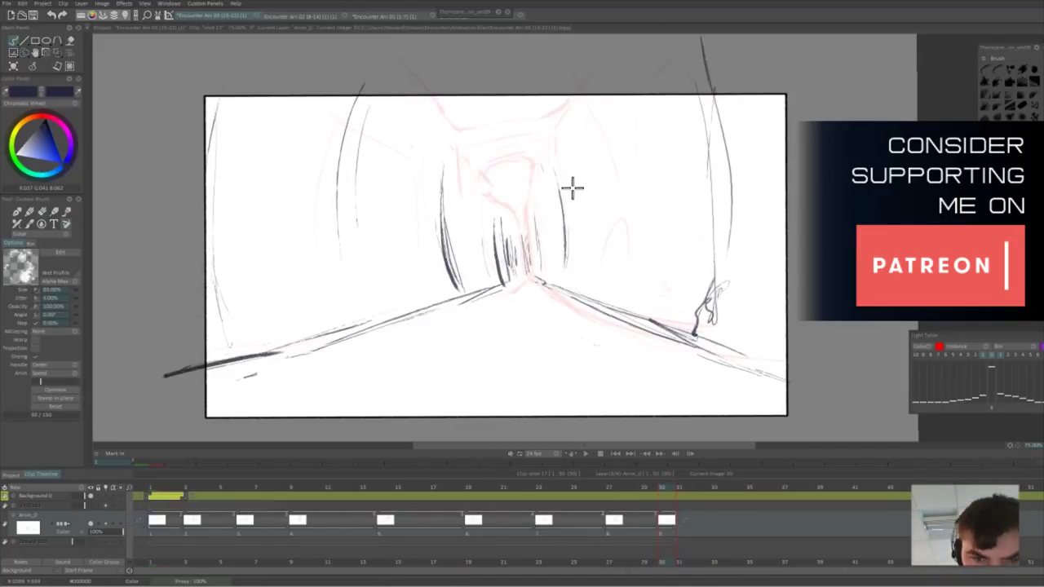
- Draw the right wall's slanted upper edge on frame 30 and hatch rock detail around the gap and ground lines
drag(530, 210, 610, 41)
drag(580, 187, 560, 219)
drag(568, 262, 582, 271)
drag(444, 237, 459, 277)
drag(416, 247, 467, 261)
drag(447, 288, 482, 287)
drag(339, 312, 413, 308)
drag(540, 282, 576, 294)
drag(548, 176, 532, 207)
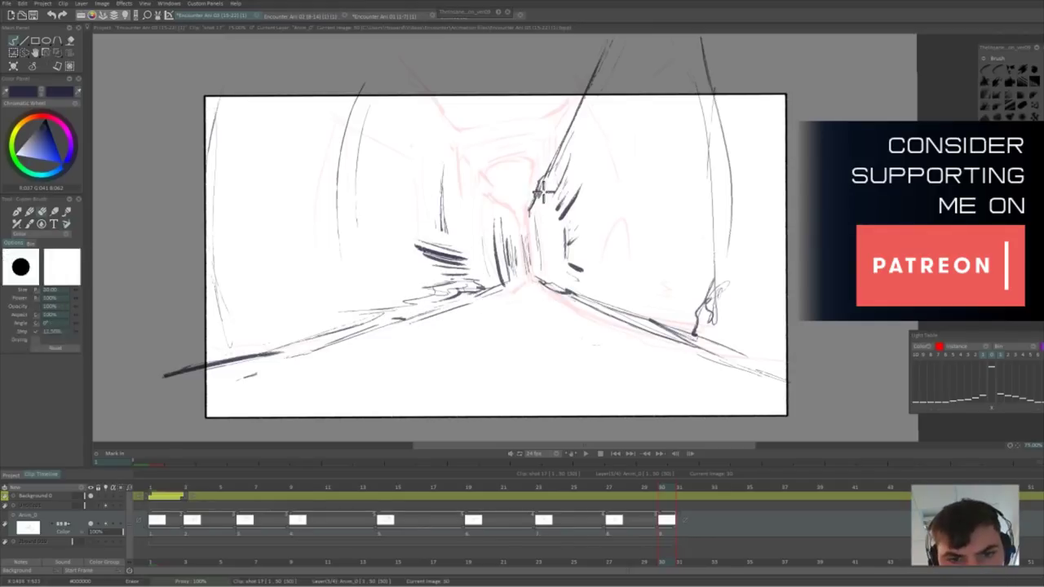